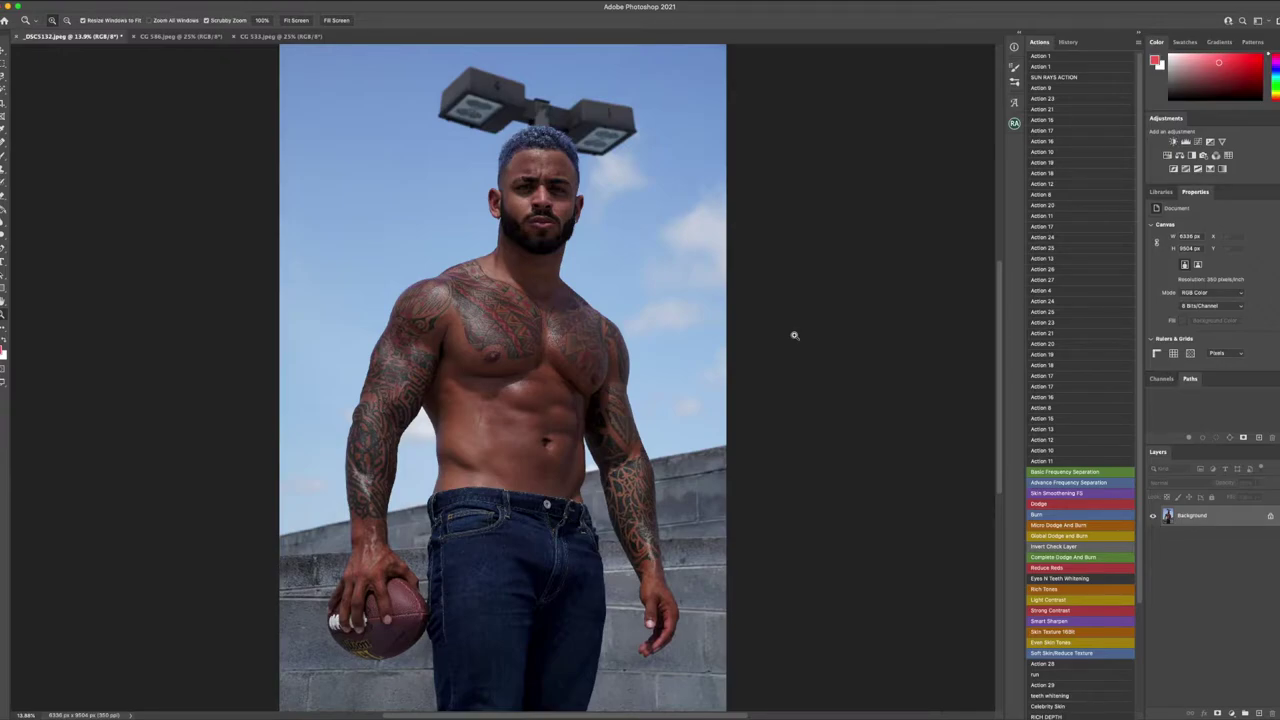
pyautogui.moveTo(542, 145); pyautogui.dragTo(535, 153)
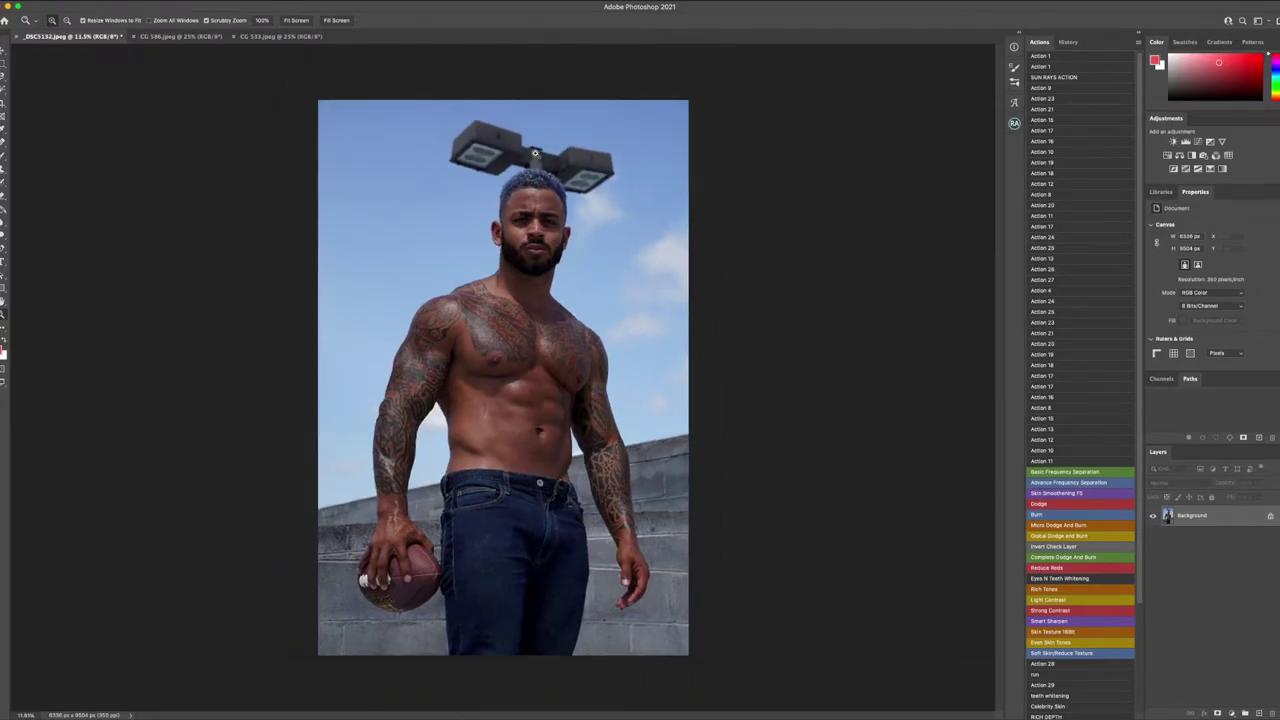
pyautogui.moveTo(576, 162); pyautogui.dragTo(592, 154)
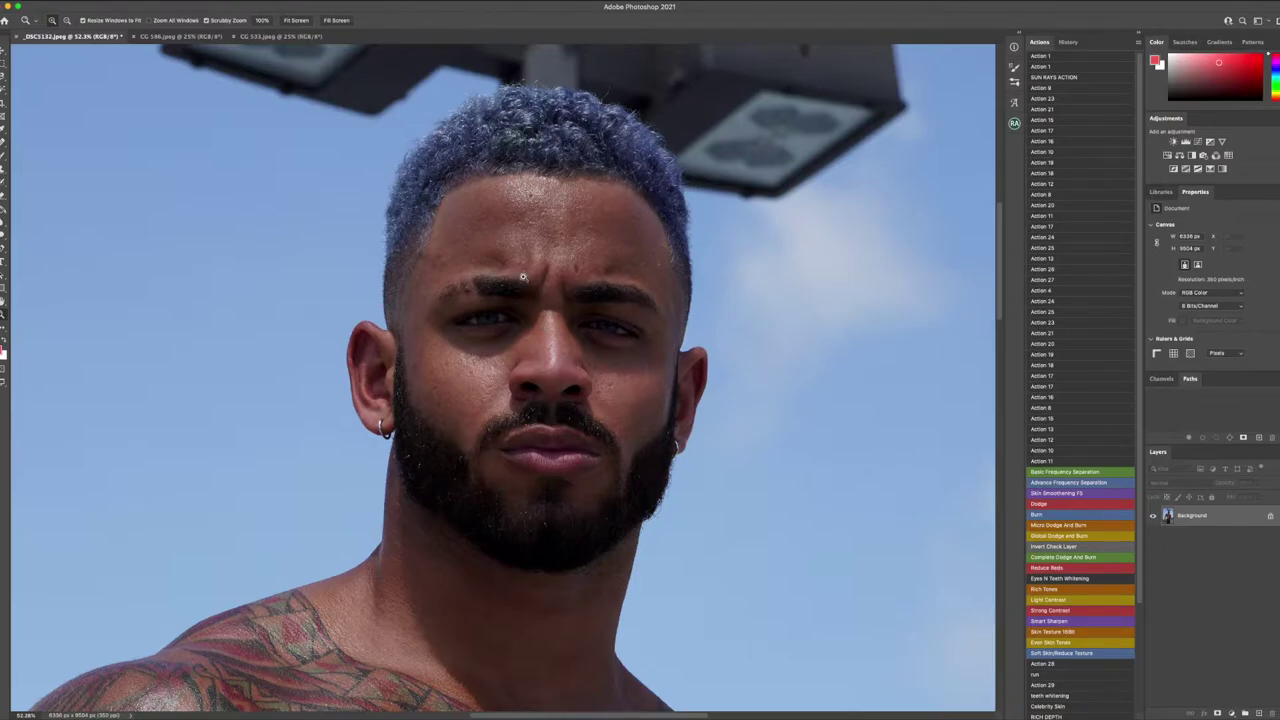
pyautogui.click(293, 19)
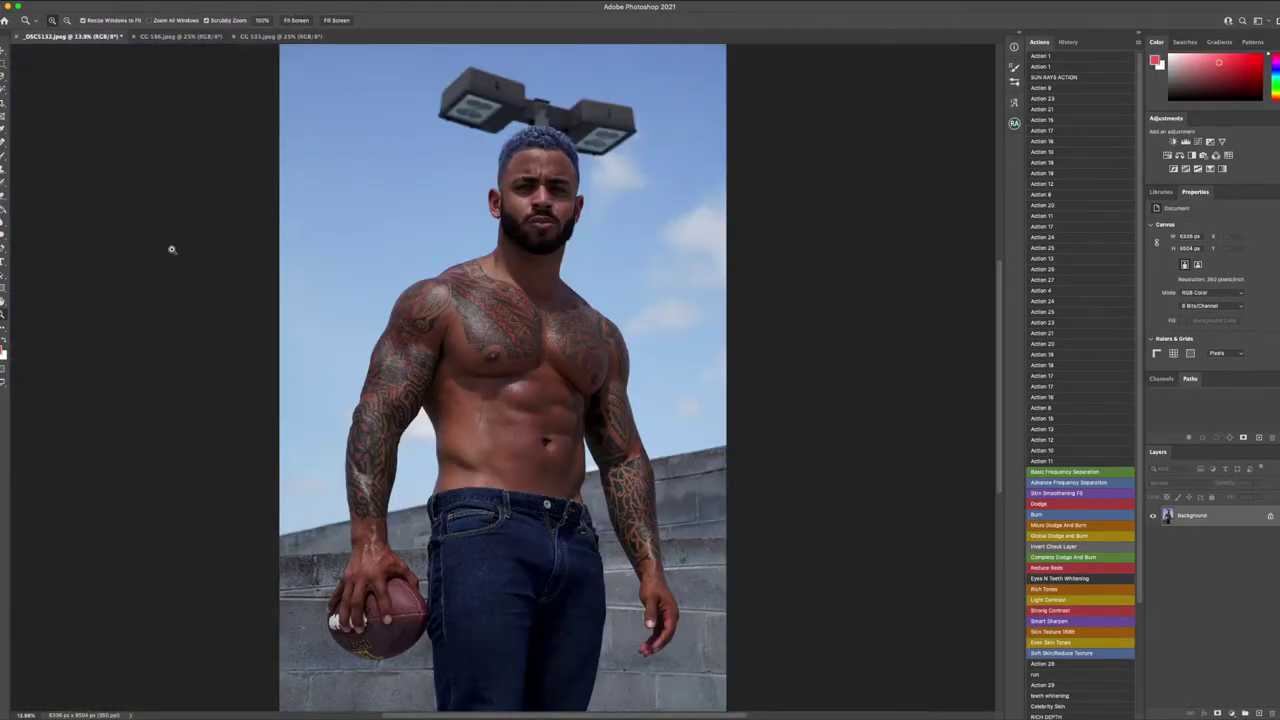
# Brighten the area around both eyes with the Dodge tool, using a smaller brush.
pyautogui.click(3, 233)
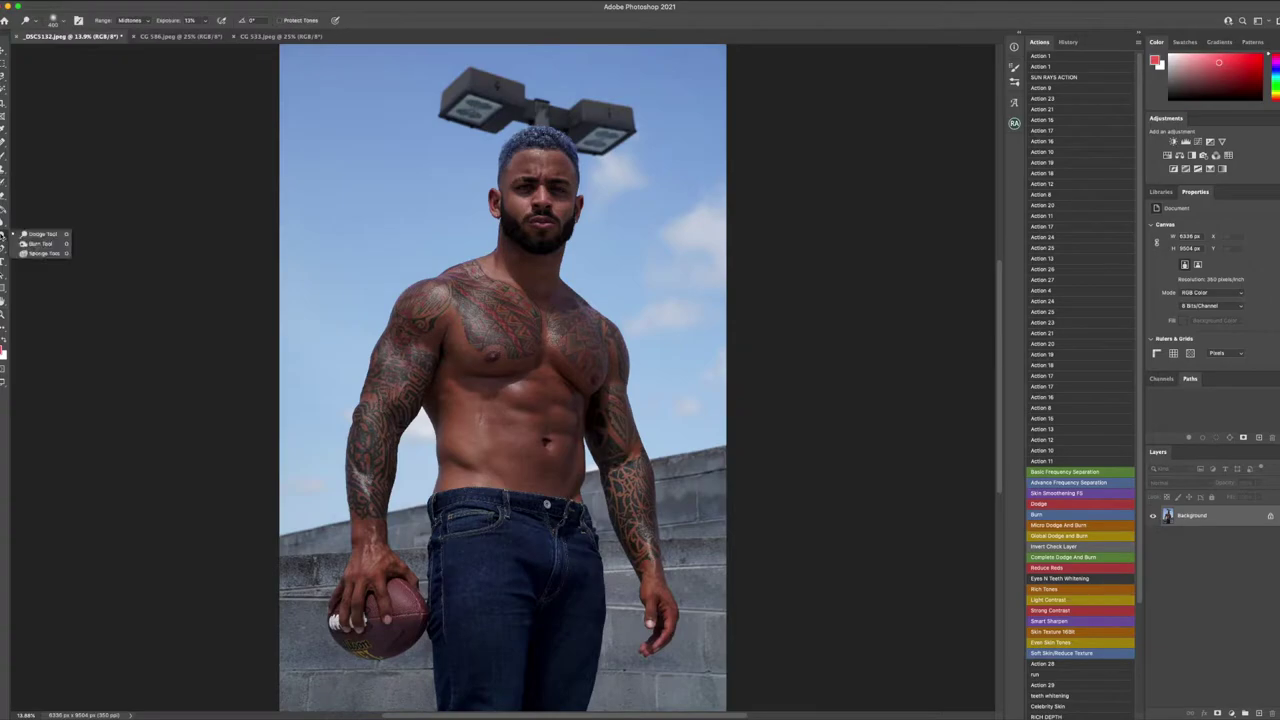
pyautogui.click(503, 153)
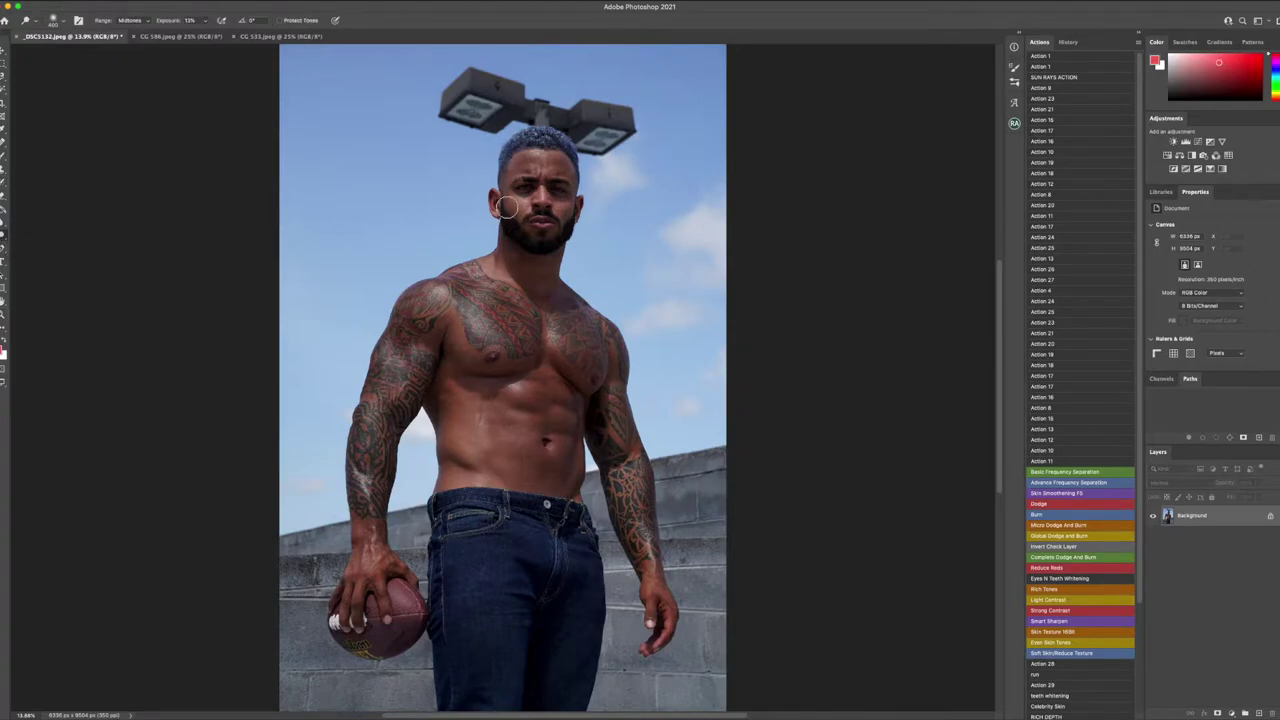
pyautogui.click(4, 313)
pyautogui.moveTo(569, 157); pyautogui.dragTo(599, 135)
pyautogui.click(3, 232)
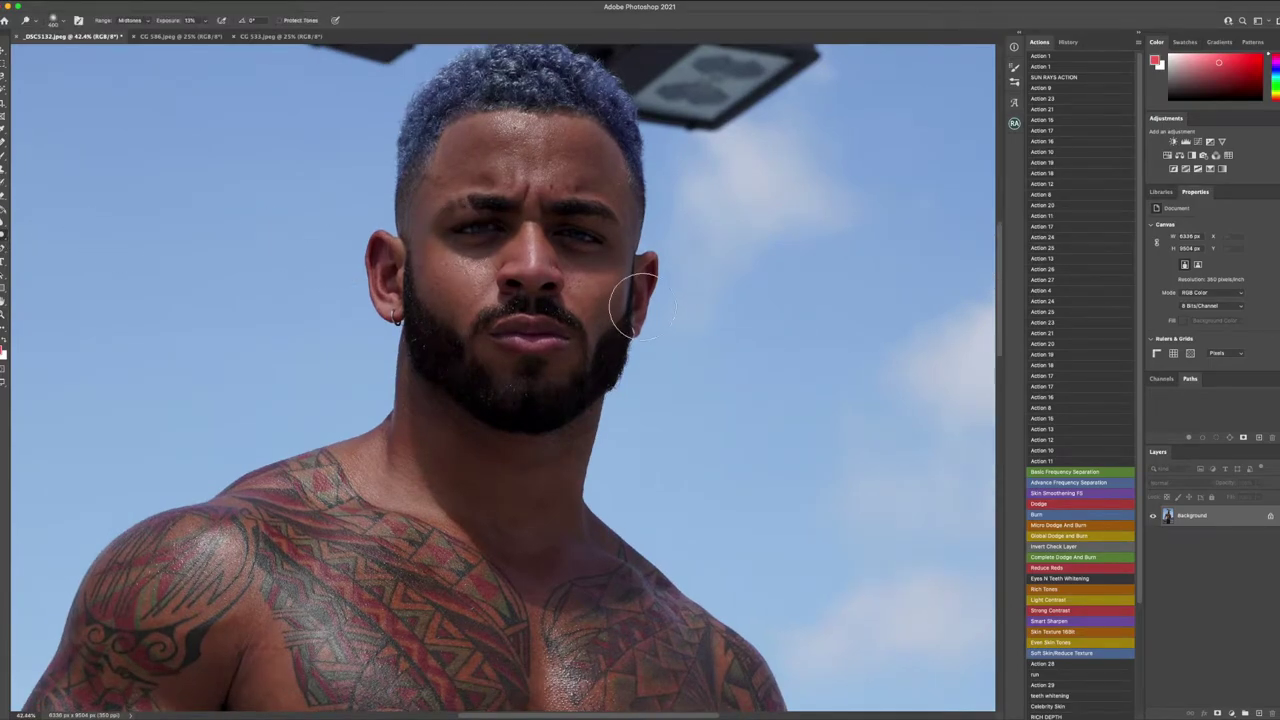
pyautogui.press('[')
pyautogui.press('[')
pyautogui.press('[')
pyautogui.press('[')
pyautogui.press('[')
pyautogui.moveTo(455, 235)
pyautogui.mouseDown()
pyautogui.moveTo(515, 230)
pyautogui.moveTo(477, 220)
pyautogui.moveTo(454, 240)
pyautogui.moveTo(464, 226)
pyautogui.moveTo(523, 230)
pyautogui.moveTo(492, 220)
pyautogui.moveTo(464, 248)
pyautogui.moveTo(448, 236)
pyautogui.moveTo(468, 254)
pyautogui.moveTo(514, 233)
pyautogui.moveTo(452, 233)
pyautogui.moveTo(529, 230)
pyautogui.moveTo(437, 234)
pyautogui.moveTo(517, 233)
pyautogui.moveTo(510, 208)
pyautogui.moveTo(456, 204)
pyautogui.moveTo(532, 212)
pyautogui.moveTo(469, 201)
pyautogui.moveTo(459, 206)
pyautogui.moveTo(586, 237)
pyautogui.moveTo(558, 216)
pyautogui.moveTo(596, 211)
pyautogui.moveTo(556, 212)
pyautogui.moveTo(617, 251)
pyautogui.moveTo(564, 231)
pyautogui.moveTo(576, 250)
pyautogui.moveTo(605, 245)
pyautogui.moveTo(595, 256)
pyautogui.moveTo(542, 229)
pyautogui.moveTo(563, 248)
pyautogui.moveTo(548, 211)
pyautogui.moveTo(600, 224)
pyautogui.moveTo(546, 227)
pyautogui.moveTo(603, 251)
pyautogui.moveTo(580, 256)
pyautogui.moveTo(622, 230)
pyautogui.moveTo(566, 237)
pyautogui.mouseUp()
# Dodge the beard, the area around the mouth, and the eyebrows and lower forehead to lighten the face.
pyautogui.moveTo(436, 375)
pyautogui.mouseDown()
pyautogui.moveTo(518, 429)
pyautogui.moveTo(535, 422)
pyautogui.moveTo(513, 407)
pyautogui.moveTo(547, 412)
pyautogui.moveTo(497, 403)
pyautogui.moveTo(573, 389)
pyautogui.moveTo(533, 426)
pyautogui.moveTo(484, 405)
pyautogui.moveTo(567, 413)
pyautogui.moveTo(498, 422)
pyautogui.moveTo(410, 343)
pyautogui.moveTo(407, 310)
pyautogui.moveTo(482, 402)
pyautogui.moveTo(557, 396)
pyautogui.moveTo(623, 342)
pyautogui.moveTo(589, 391)
pyautogui.moveTo(575, 376)
pyautogui.moveTo(612, 342)
pyautogui.moveTo(559, 414)
pyautogui.moveTo(582, 381)
pyautogui.moveTo(524, 408)
pyautogui.moveTo(548, 406)
pyautogui.moveTo(478, 408)
pyautogui.moveTo(572, 428)
pyautogui.moveTo(505, 420)
pyautogui.moveTo(445, 369)
pyautogui.moveTo(462, 363)
pyautogui.moveTo(446, 328)
pyautogui.moveTo(443, 360)
pyautogui.moveTo(417, 357)
pyautogui.moveTo(406, 289)
pyautogui.moveTo(423, 366)
pyautogui.moveTo(494, 422)
pyautogui.moveTo(561, 445)
pyautogui.moveTo(448, 422)
pyautogui.moveTo(458, 434)
pyautogui.moveTo(425, 385)
pyautogui.moveTo(474, 446)
pyautogui.moveTo(526, 421)
pyautogui.moveTo(482, 350)
pyautogui.moveTo(519, 311)
pyautogui.moveTo(508, 303)
pyautogui.moveTo(529, 297)
pyautogui.moveTo(563, 320)
pyautogui.mouseUp()
pyautogui.moveTo(466, 217)
pyautogui.mouseDown()
pyautogui.moveTo(509, 226)
pyautogui.moveTo(496, 186)
pyautogui.moveTo(470, 186)
pyautogui.moveTo(513, 184)
pyautogui.mouseUp()
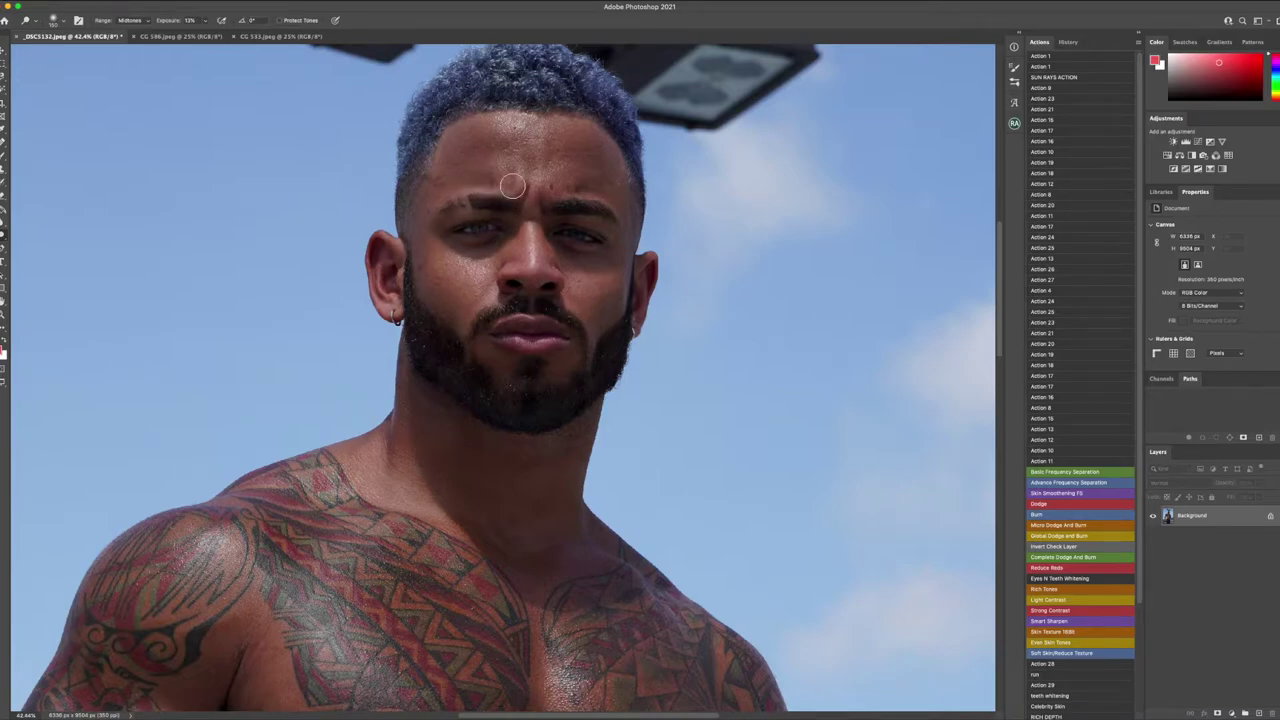
pyautogui.moveTo(631, 219)
pyautogui.mouseDown()
pyautogui.moveTo(580, 196)
pyautogui.moveTo(625, 178)
pyautogui.moveTo(607, 180)
pyautogui.moveTo(579, 133)
pyautogui.moveTo(457, 158)
pyautogui.moveTo(480, 153)
pyautogui.moveTo(497, 123)
pyautogui.moveTo(591, 185)
pyautogui.mouseUp()
pyautogui.moveTo(609, 349)
pyautogui.mouseDown()
pyautogui.moveTo(551, 404)
pyautogui.moveTo(609, 380)
pyautogui.moveTo(540, 398)
pyautogui.moveTo(629, 361)
pyautogui.moveTo(524, 400)
pyautogui.moveTo(556, 405)
pyautogui.moveTo(529, 404)
pyautogui.moveTo(534, 365)
pyautogui.moveTo(523, 397)
pyautogui.moveTo(506, 328)
pyautogui.moveTo(563, 340)
pyautogui.moveTo(520, 332)
pyautogui.moveTo(510, 301)
pyautogui.moveTo(565, 320)
pyautogui.moveTo(530, 300)
pyautogui.moveTo(464, 375)
pyautogui.moveTo(470, 395)
pyautogui.moveTo(413, 352)
pyautogui.moveTo(402, 260)
pyautogui.moveTo(438, 378)
pyautogui.moveTo(505, 423)
pyautogui.moveTo(539, 365)
pyautogui.mouseUp()
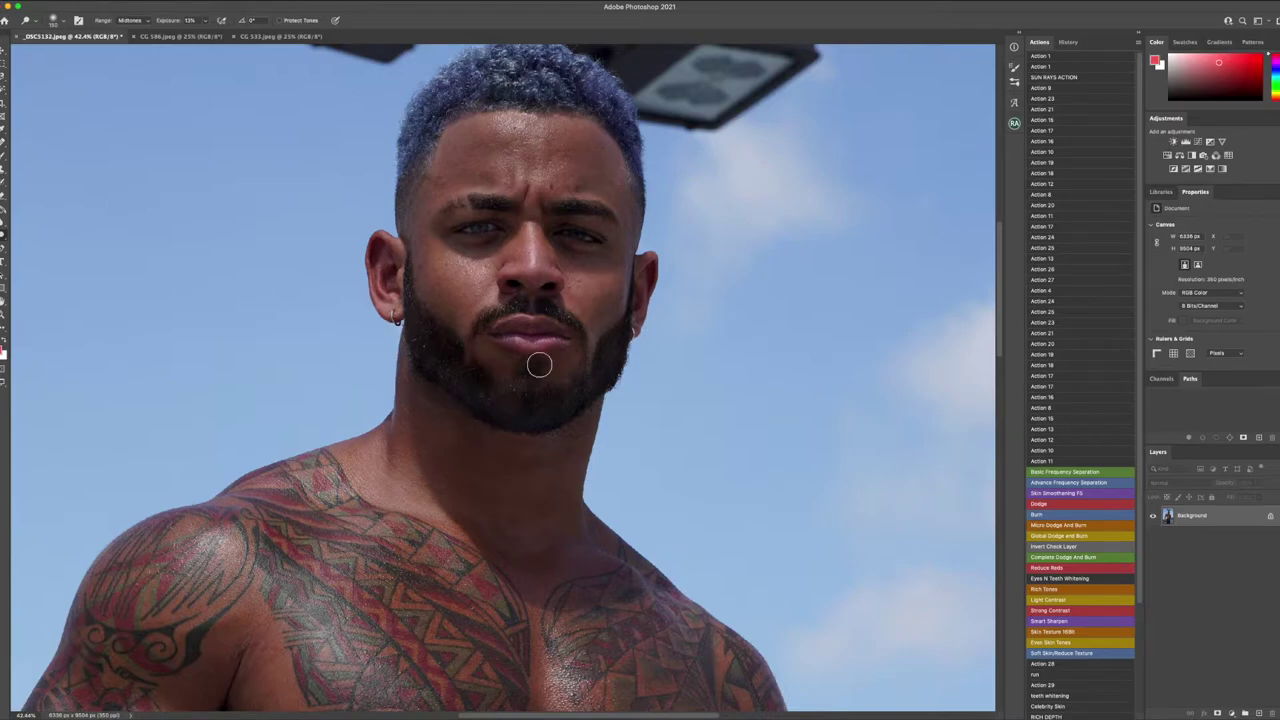
pyautogui.click(4, 318)
pyautogui.hotkey('ctrl', '0')
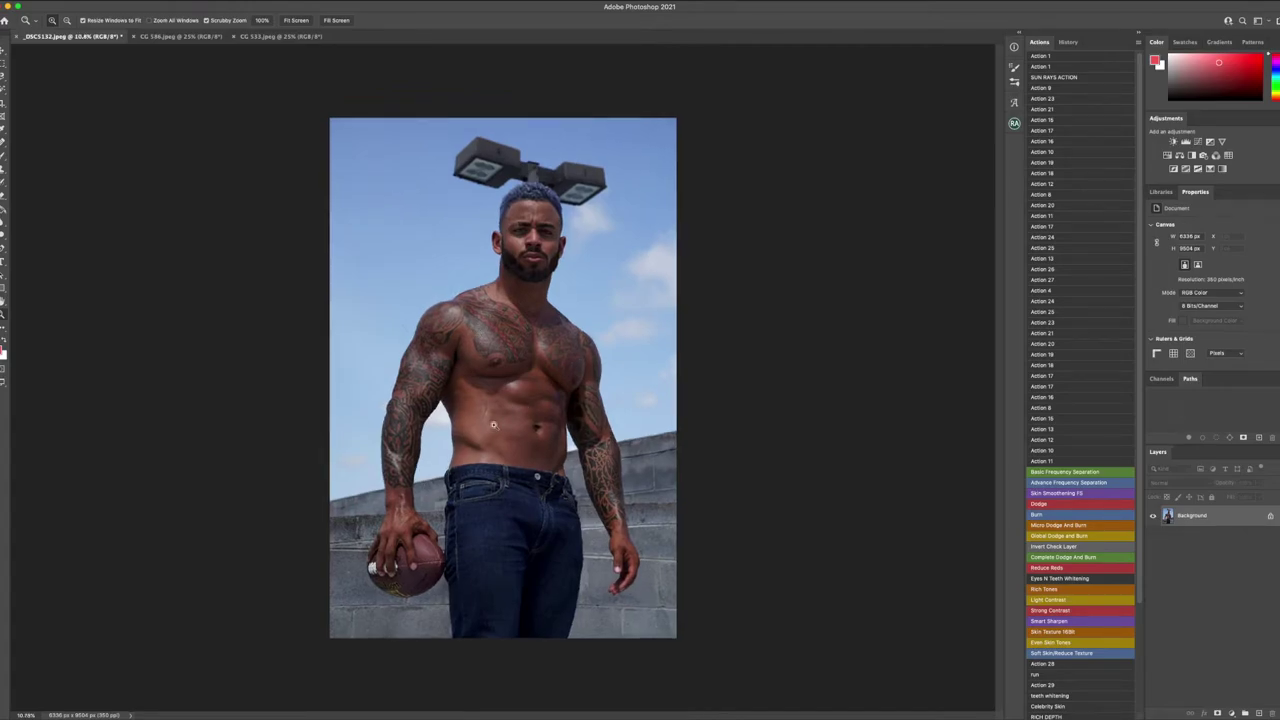
pyautogui.moveTo(465, 481); pyautogui.dragTo(475, 470)
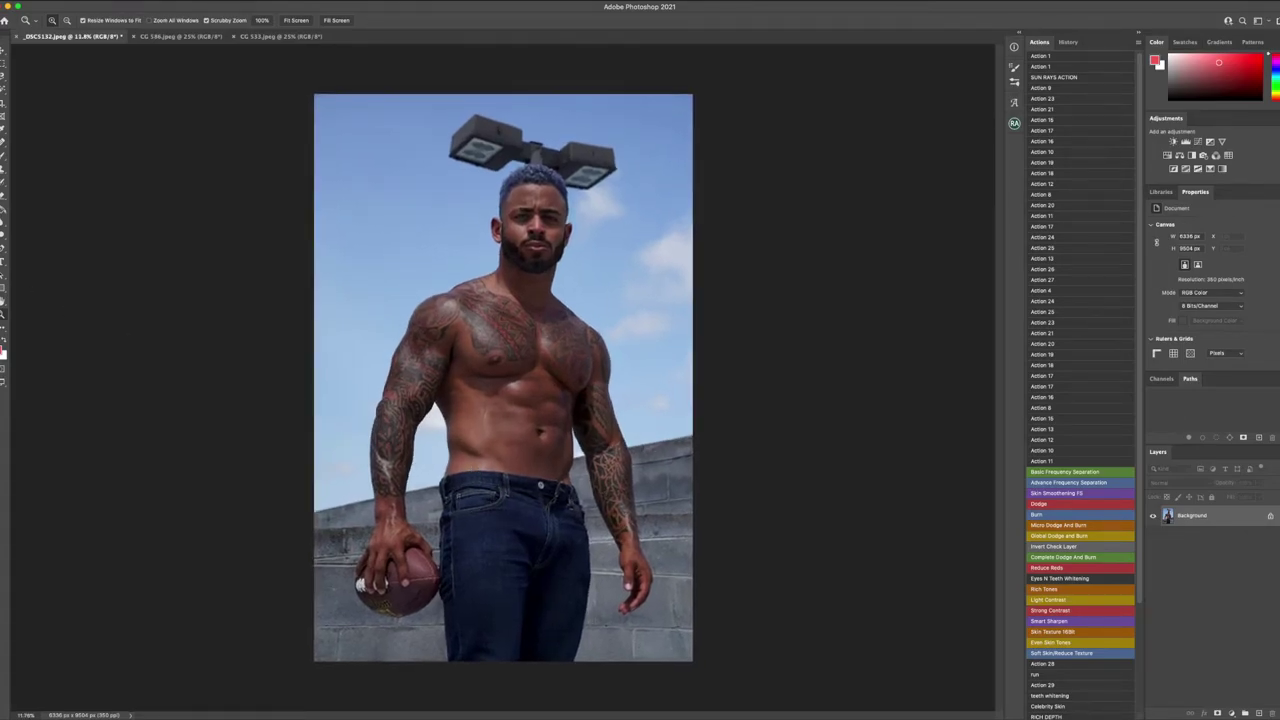
# Remove the lint specks from the front of the jeans with the Spot Healing Brush.
pyautogui.click(3, 240)
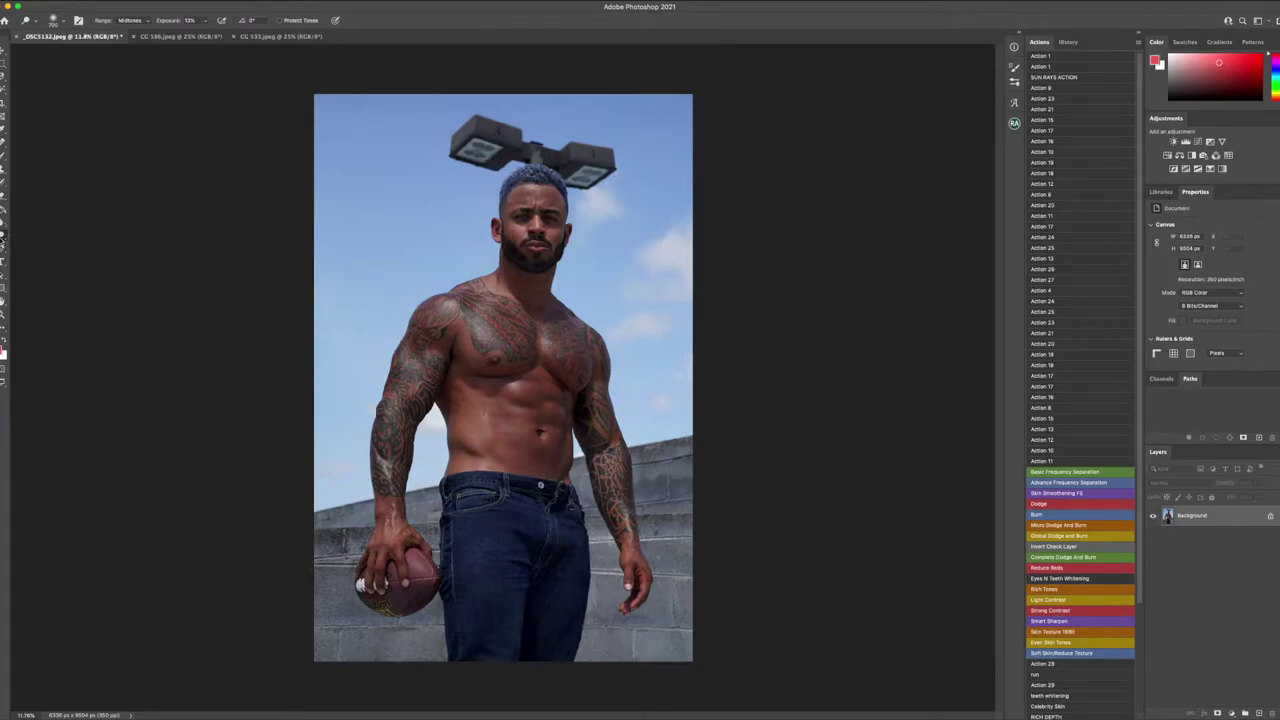
pyautogui.click(3, 143)
pyautogui.click(3, 237)
pyautogui.click(3, 316)
pyautogui.moveTo(484, 541); pyautogui.dragTo(533, 521)
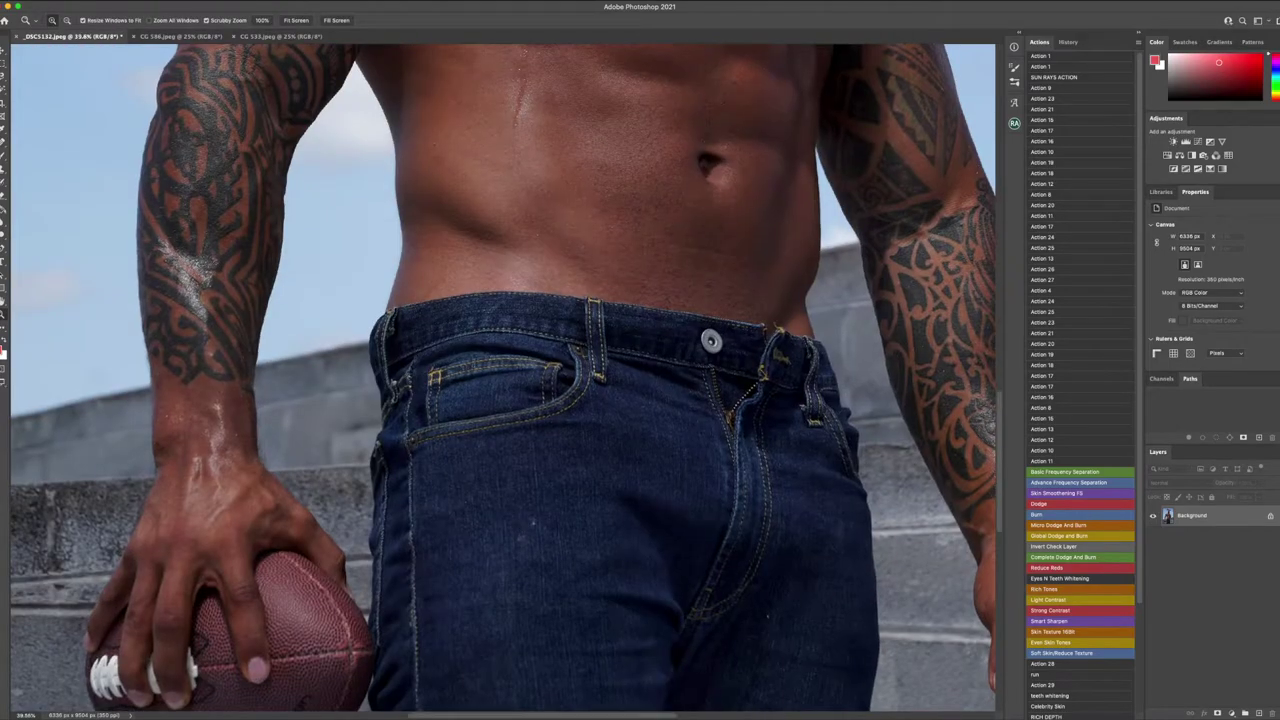
pyautogui.click(3, 142)
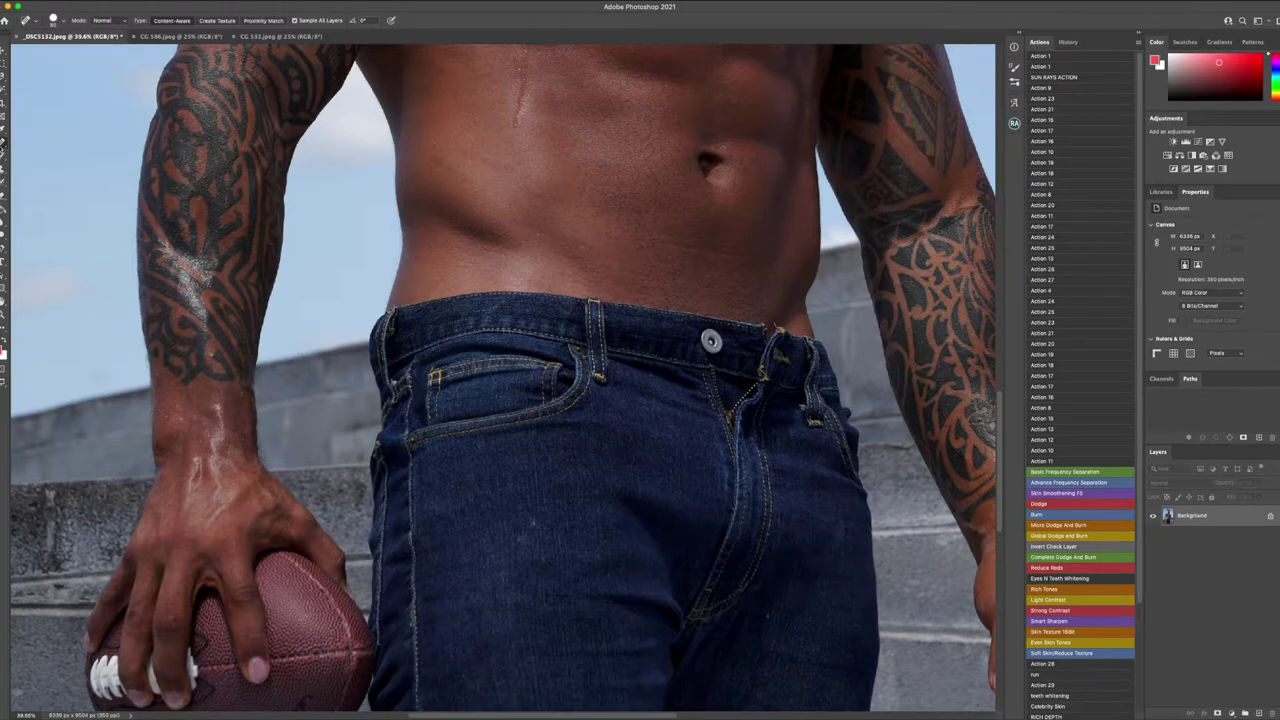
pyautogui.rightClick(3, 142)
pyautogui.click(105, 177)
pyautogui.click(506, 580)
pyautogui.click(643, 488)
# Heal the mole and small blemishes on the man's torso with the Spot Healing Brush.
pyautogui.scroll(3, 548, 216)
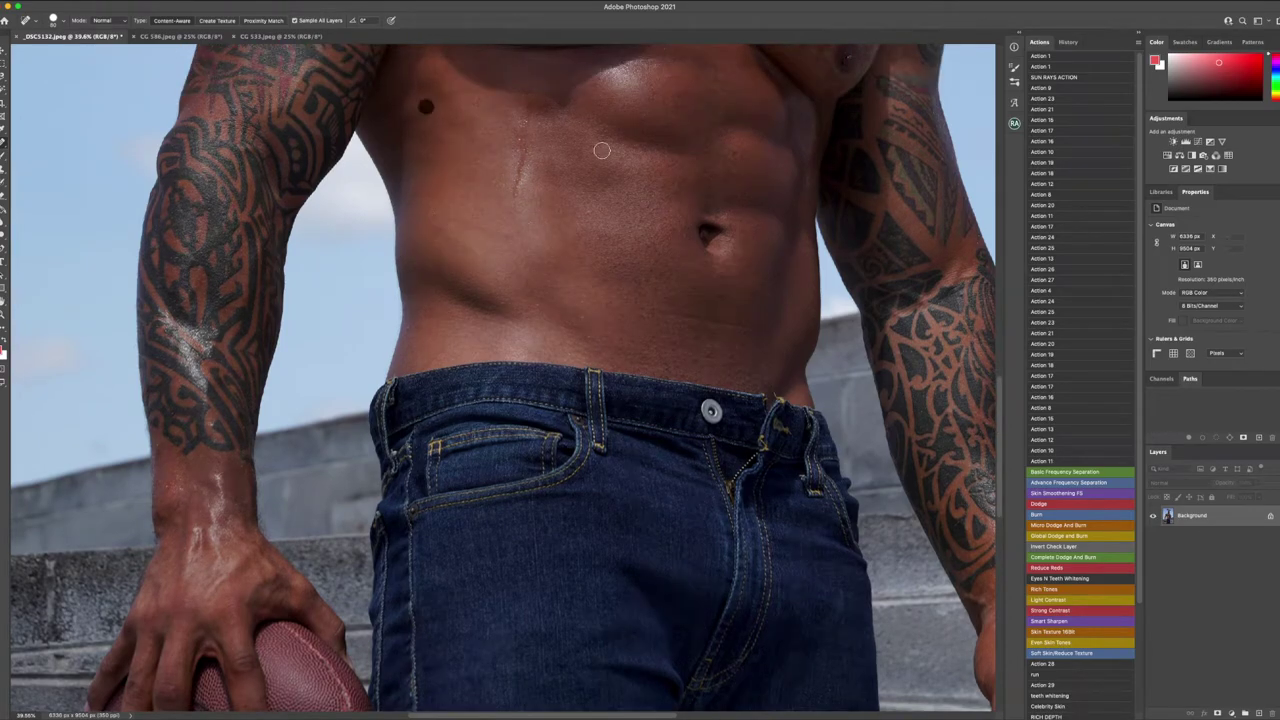
pyautogui.click(593, 60)
pyautogui.click(674, 62)
pyautogui.scroll(3, 532, 207)
pyautogui.scroll(9, 532, 207)
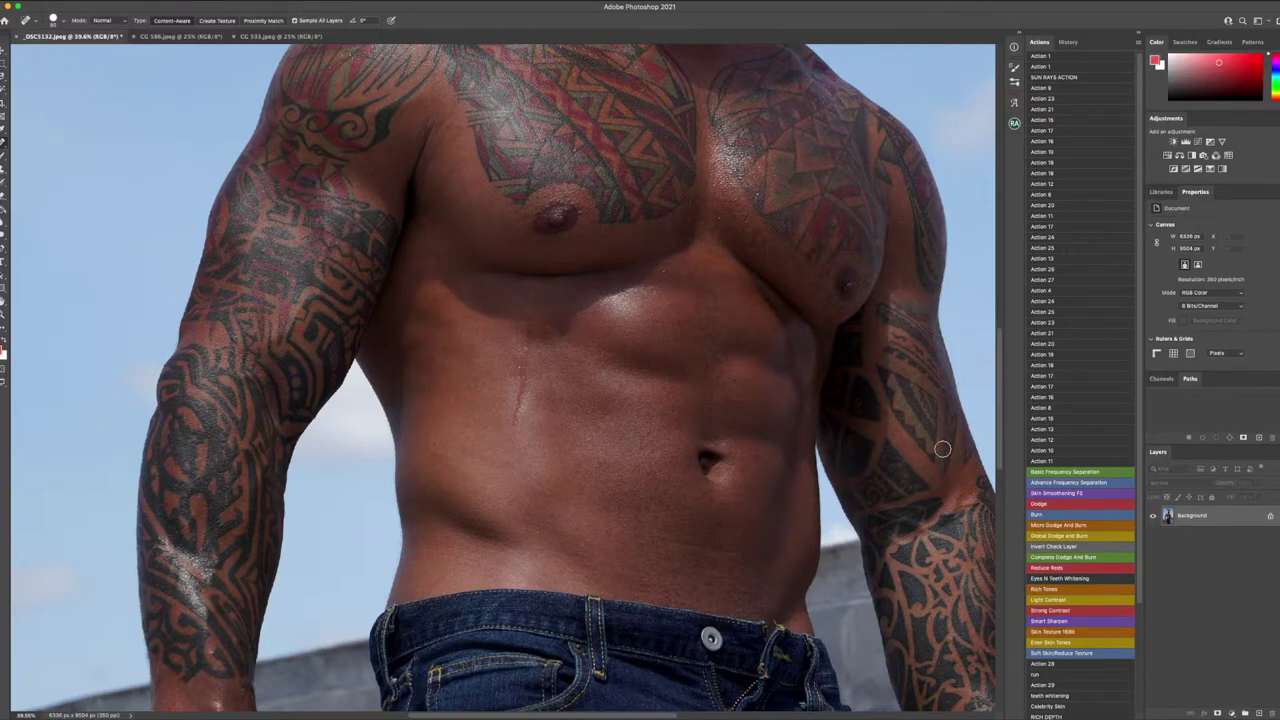
# Darken the shadow areas of the man's body with the Burn tool to deepen the muscle contours.
pyautogui.scroll(5, 563, 352)
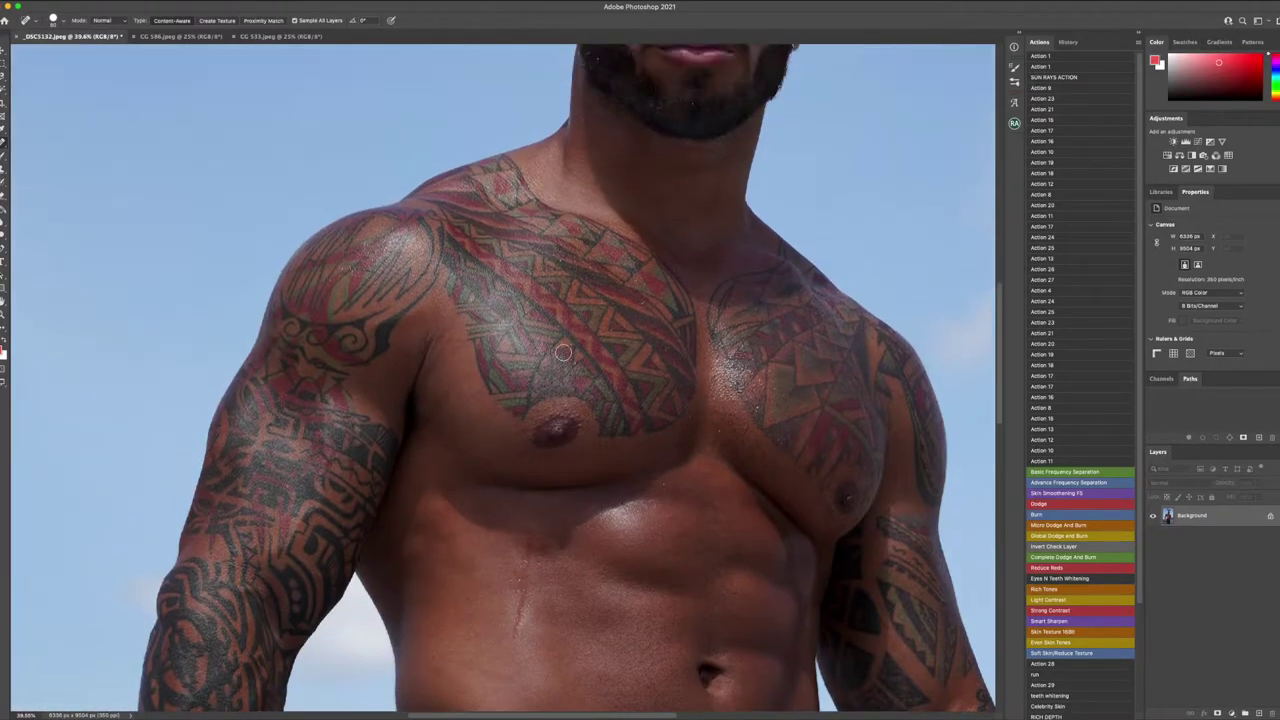
pyautogui.scroll(2, 563, 352)
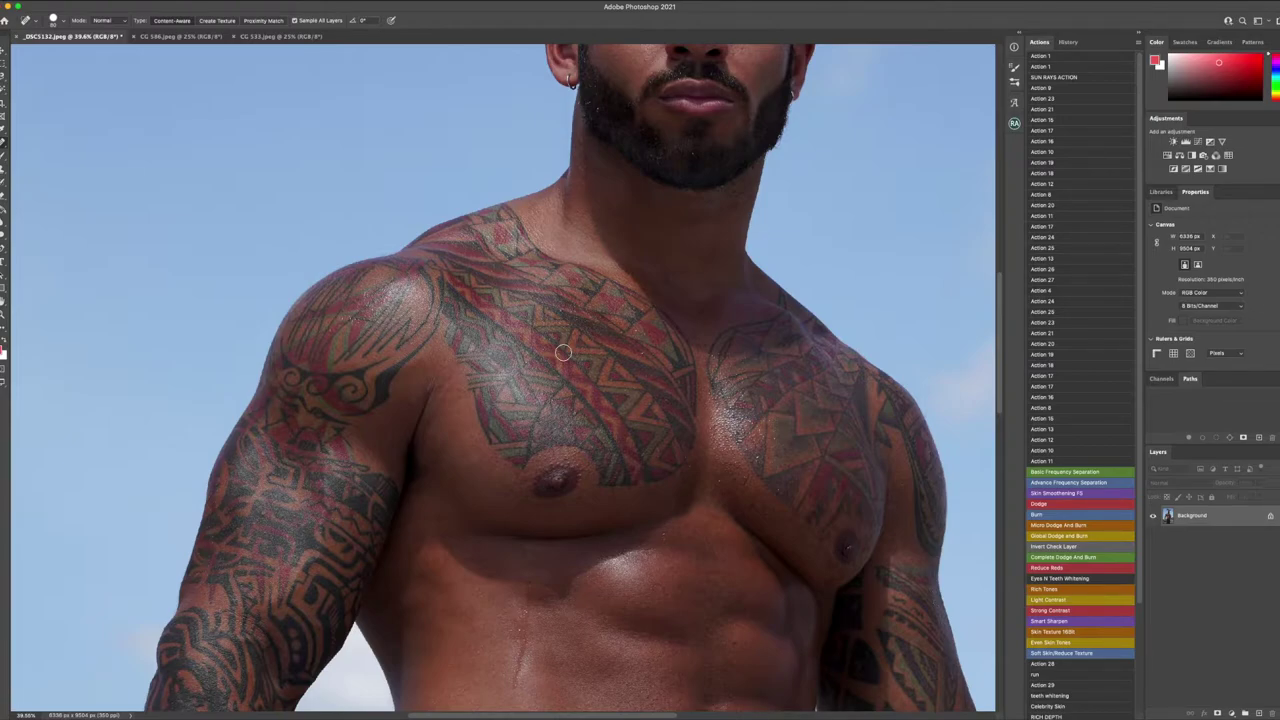
pyautogui.scroll(3, 650, 212)
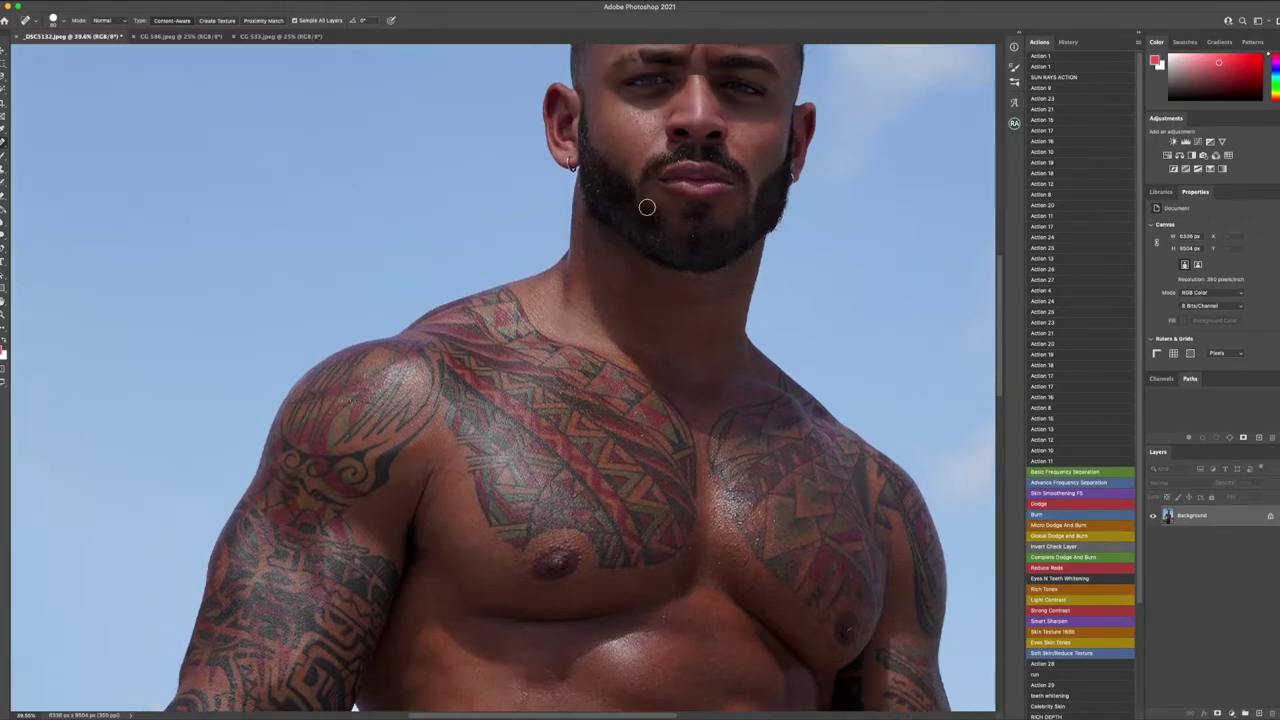
pyautogui.click(2, 234)
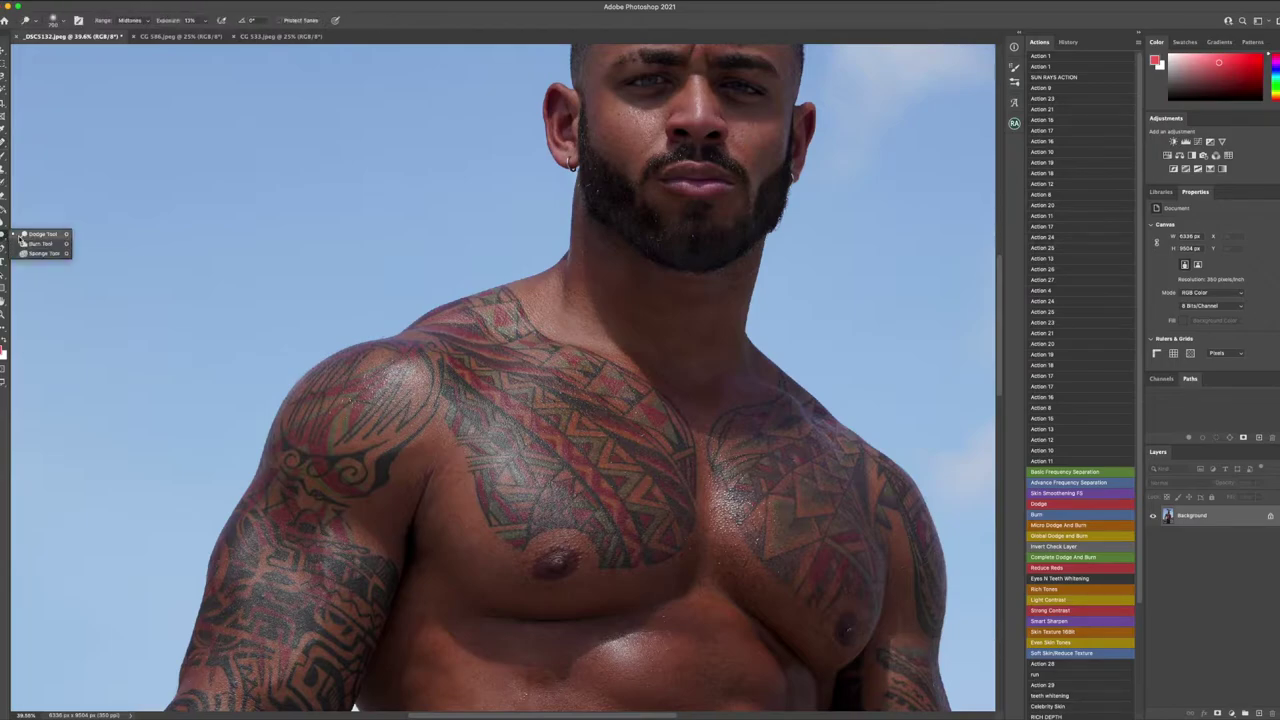
pyautogui.click(40, 243)
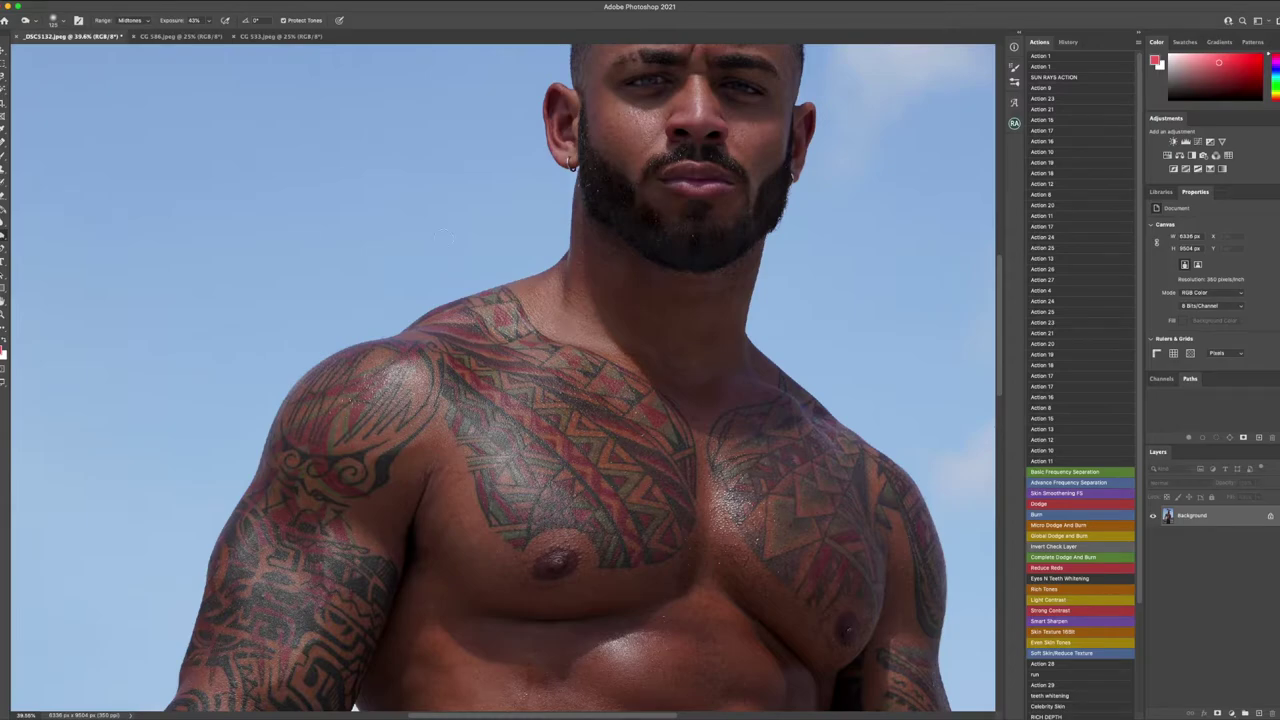
# Compare the original image state with the latest Burn Tool state in the history, viewing the whole photo.
pyautogui.press('z')
pyautogui.moveTo(709, 277)
pyautogui.mouseDown()
pyautogui.moveTo(634, 346)
pyautogui.moveTo(657, 318)
pyautogui.mouseUp()
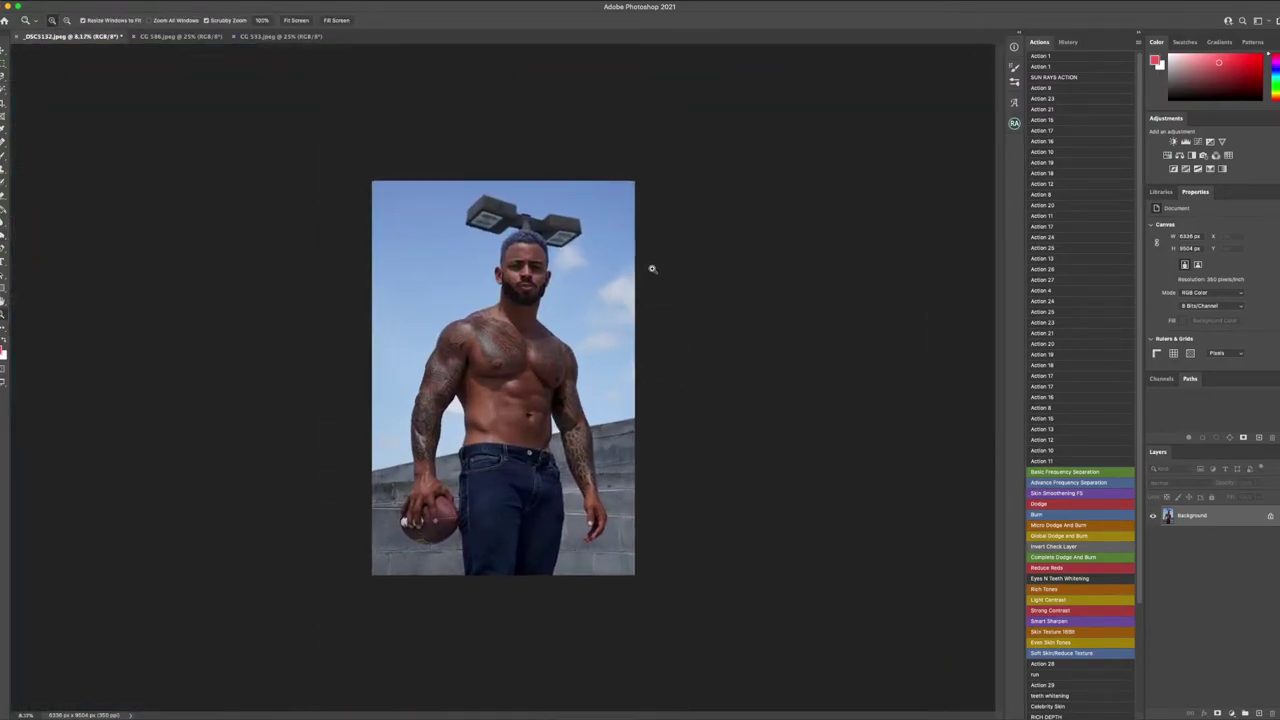
pyautogui.click(1068, 43)
pyautogui.click(1070, 61)
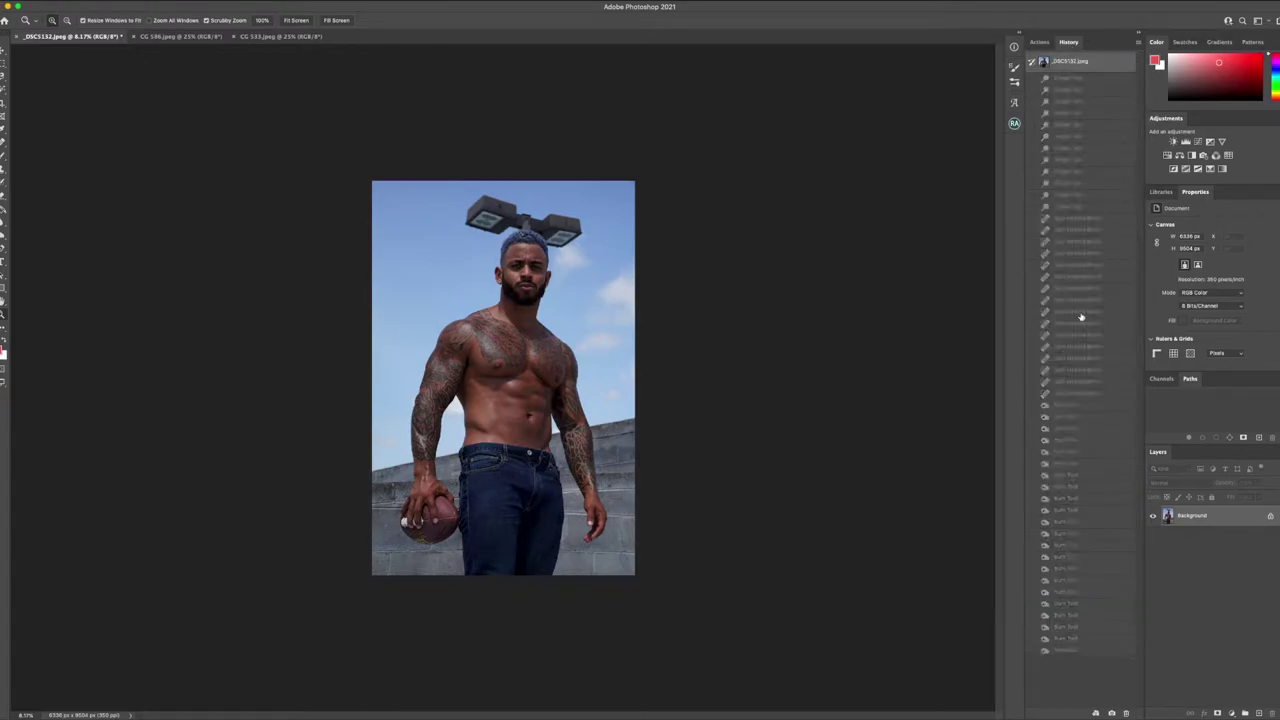
pyautogui.click(1084, 651)
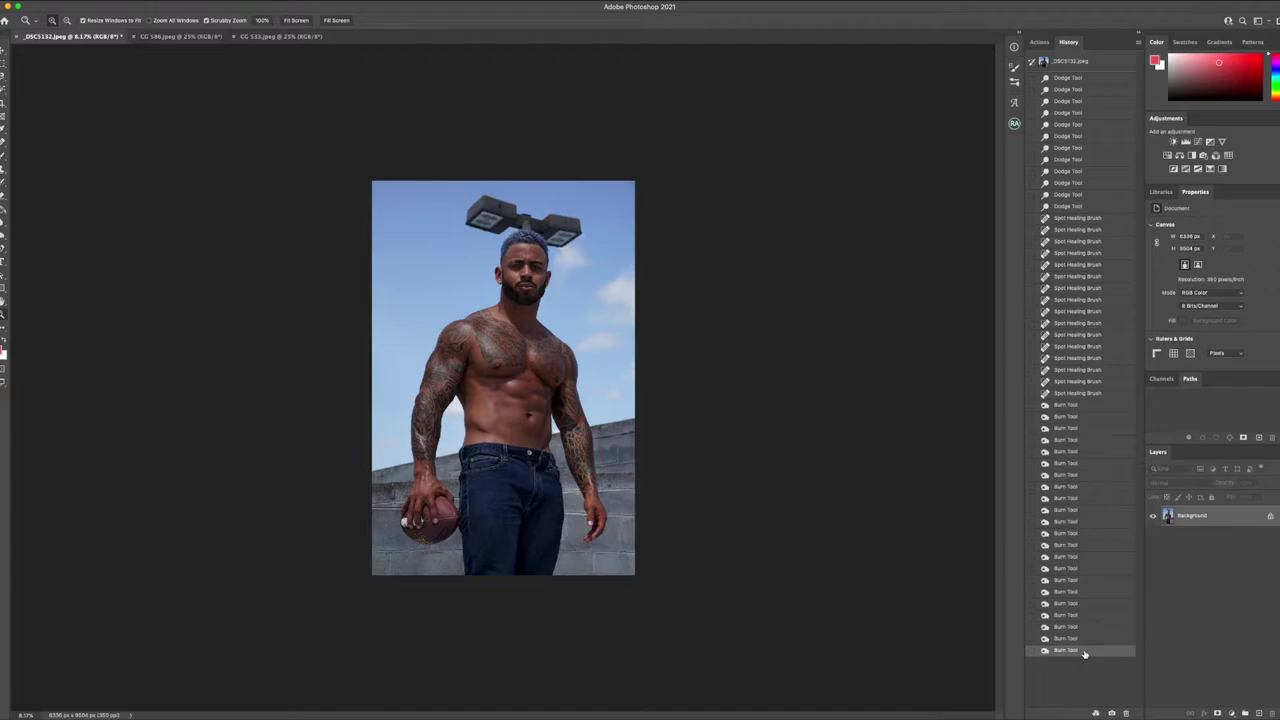
# Add a Brightness/Contrast adjustment layer with brightness and contrast both set to 20.
pyautogui.moveTo(530, 231); pyautogui.dragTo(533, 222)
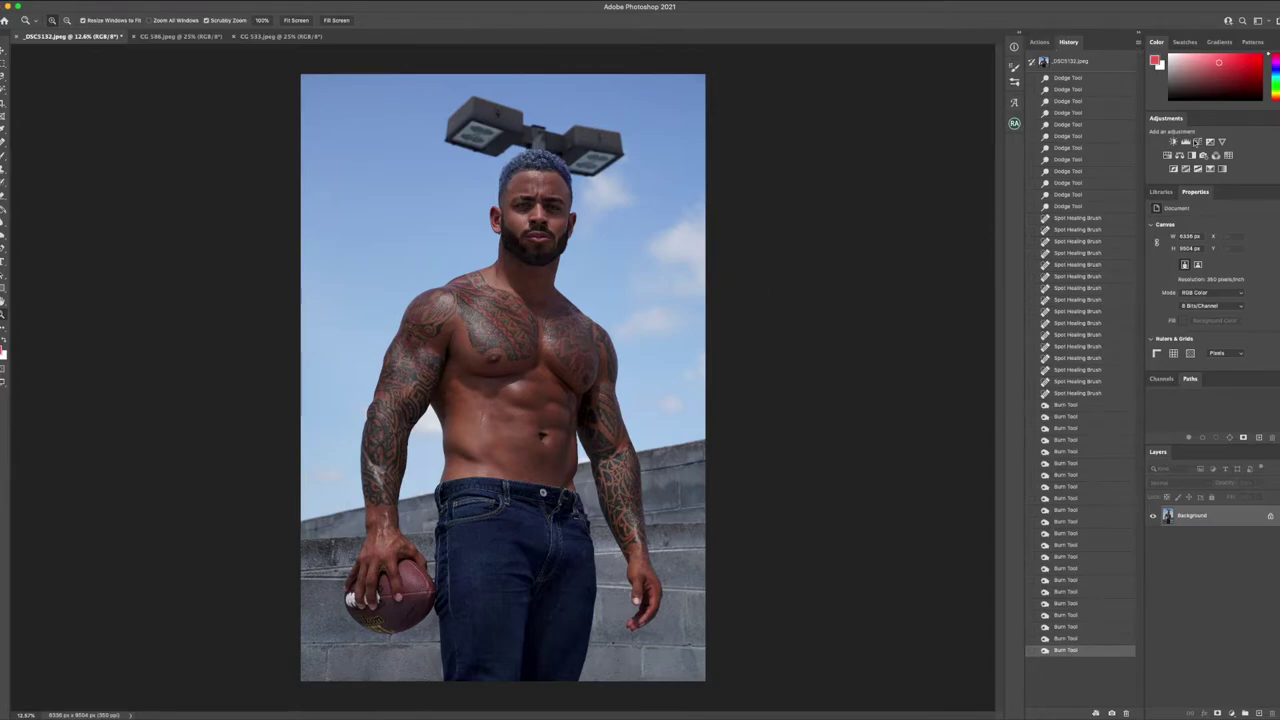
pyautogui.click(1174, 142)
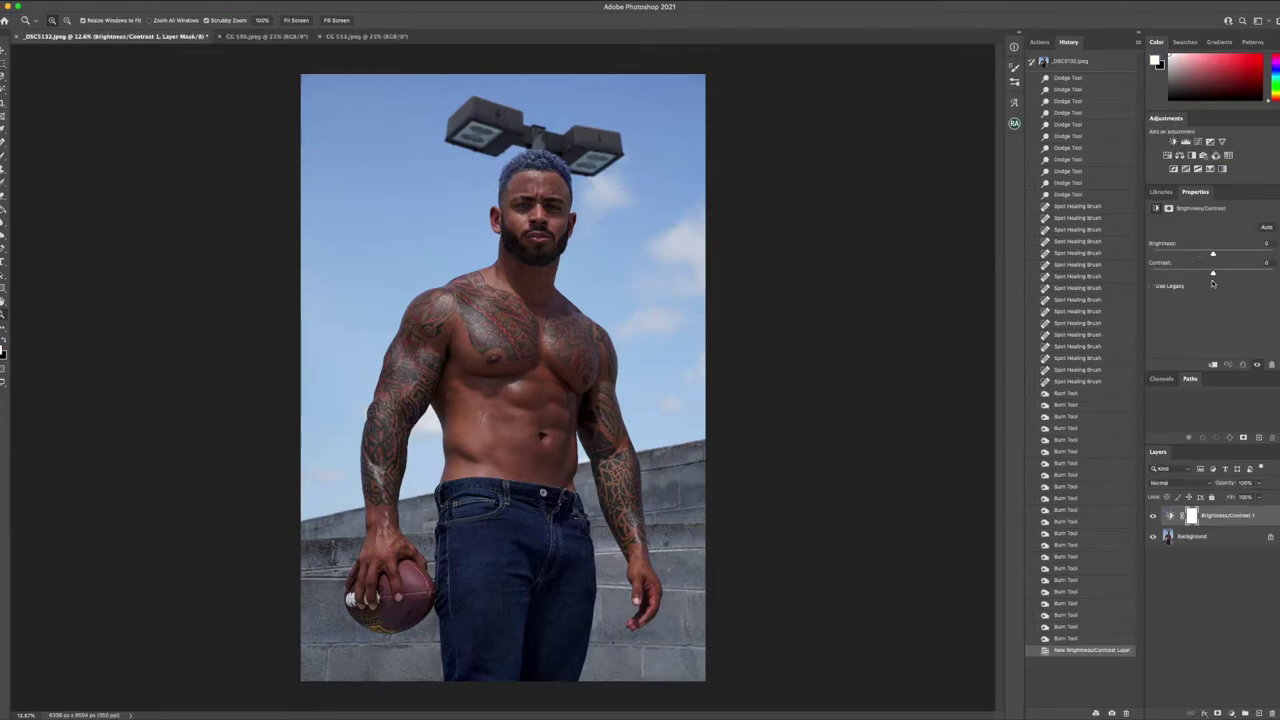
pyautogui.moveTo(1220, 270); pyautogui.dragTo(1223, 253)
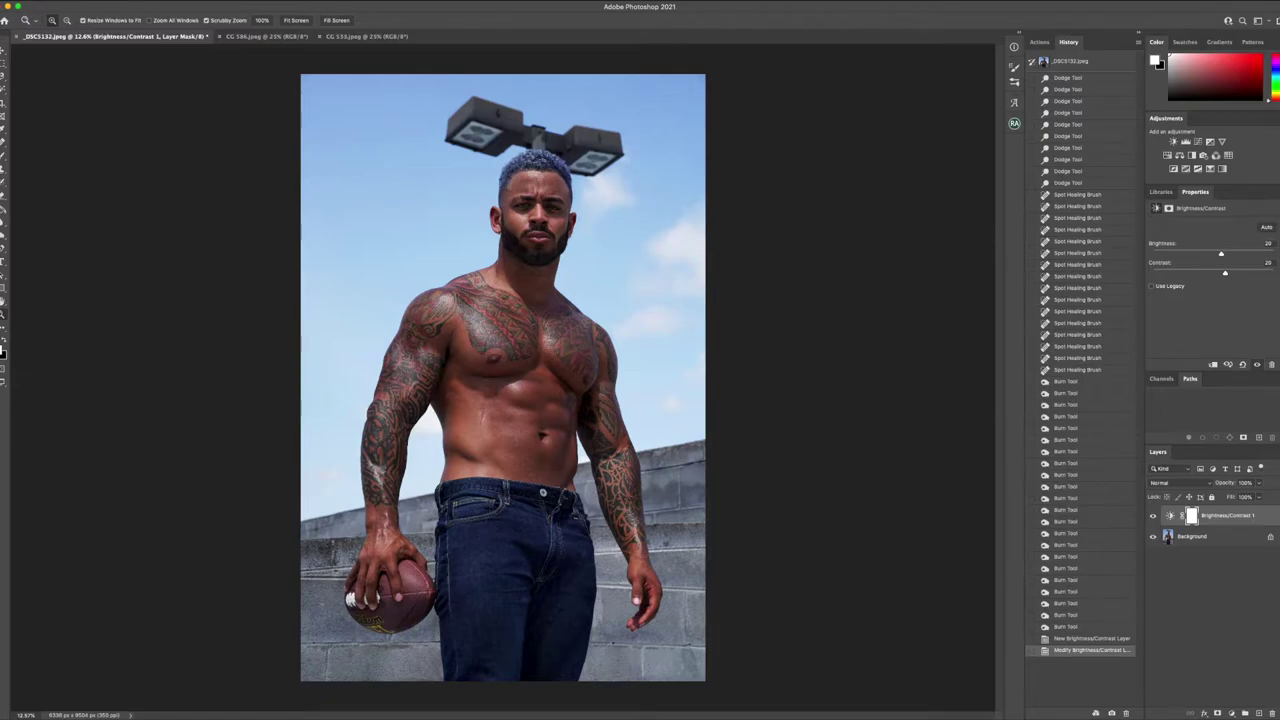
# Try a warming Photo Filter adjustment layer and revert the history to the newly added Brightness/Contrast layer.
pyautogui.click(1215, 175)
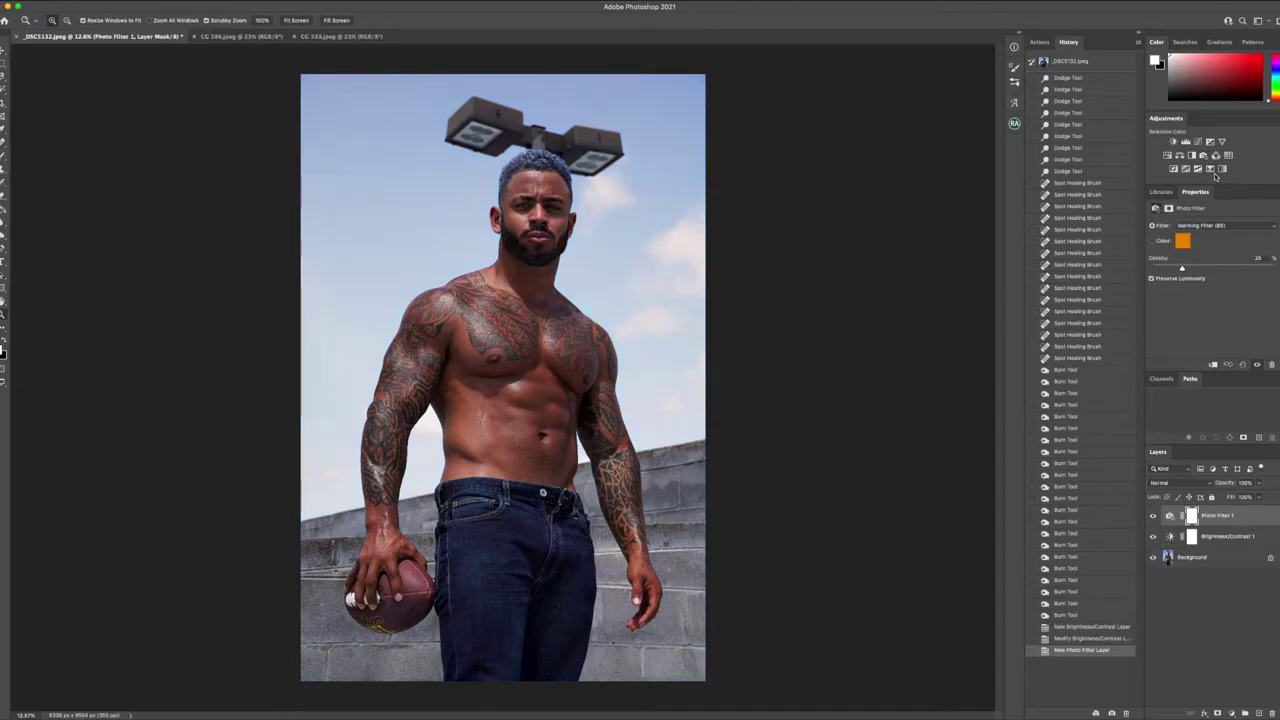
pyautogui.click(1088, 632)
pyautogui.click(1087, 628)
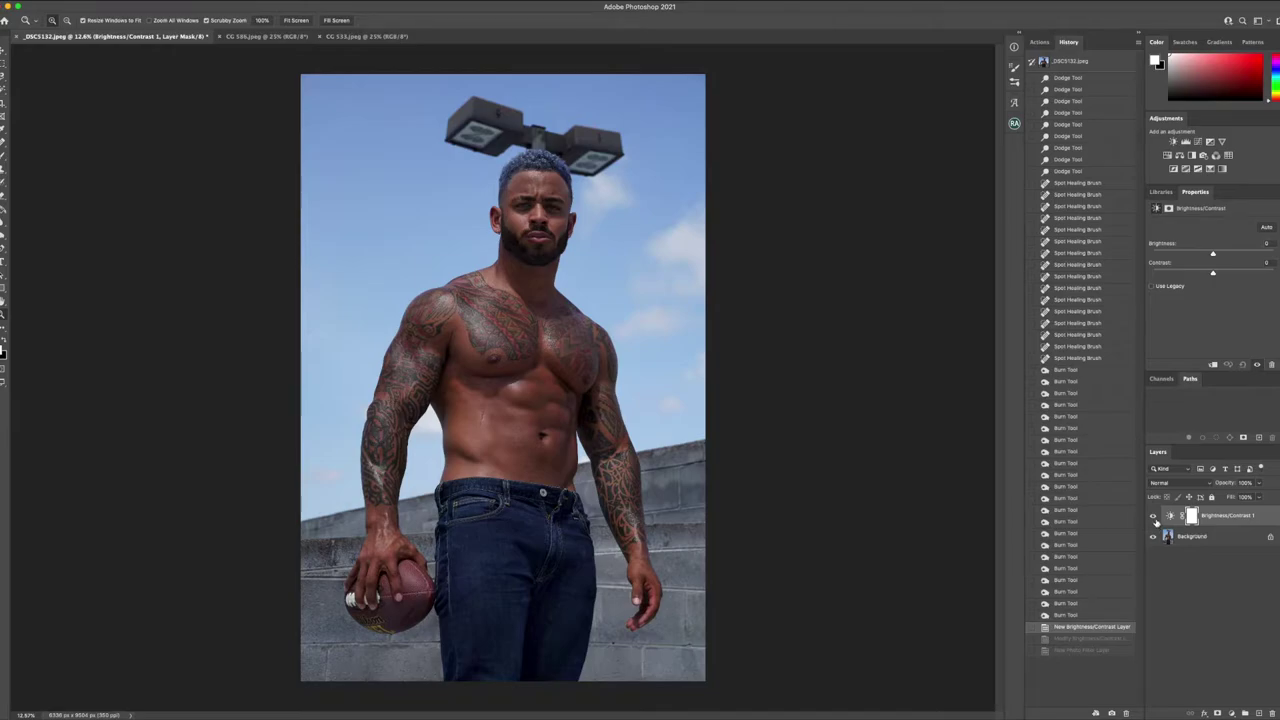
# Add a Selective Color adjustment layer and, for the reds, reduce cyan, set magenta to -8 and yellow to +11.
pyautogui.click(1212, 170)
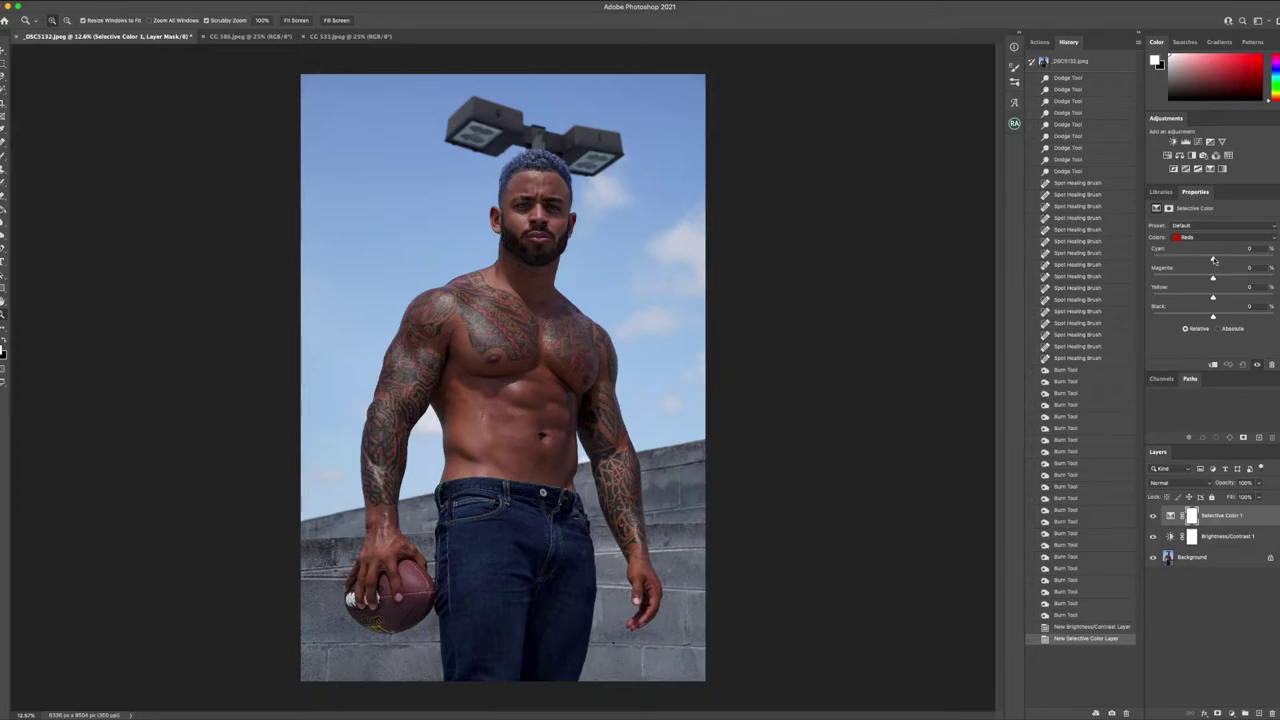
pyautogui.moveTo(1212, 260); pyautogui.dragTo(1219, 297)
pyautogui.click(1209, 298)
pyautogui.moveTo(1209, 298); pyautogui.dragTo(1210, 298)
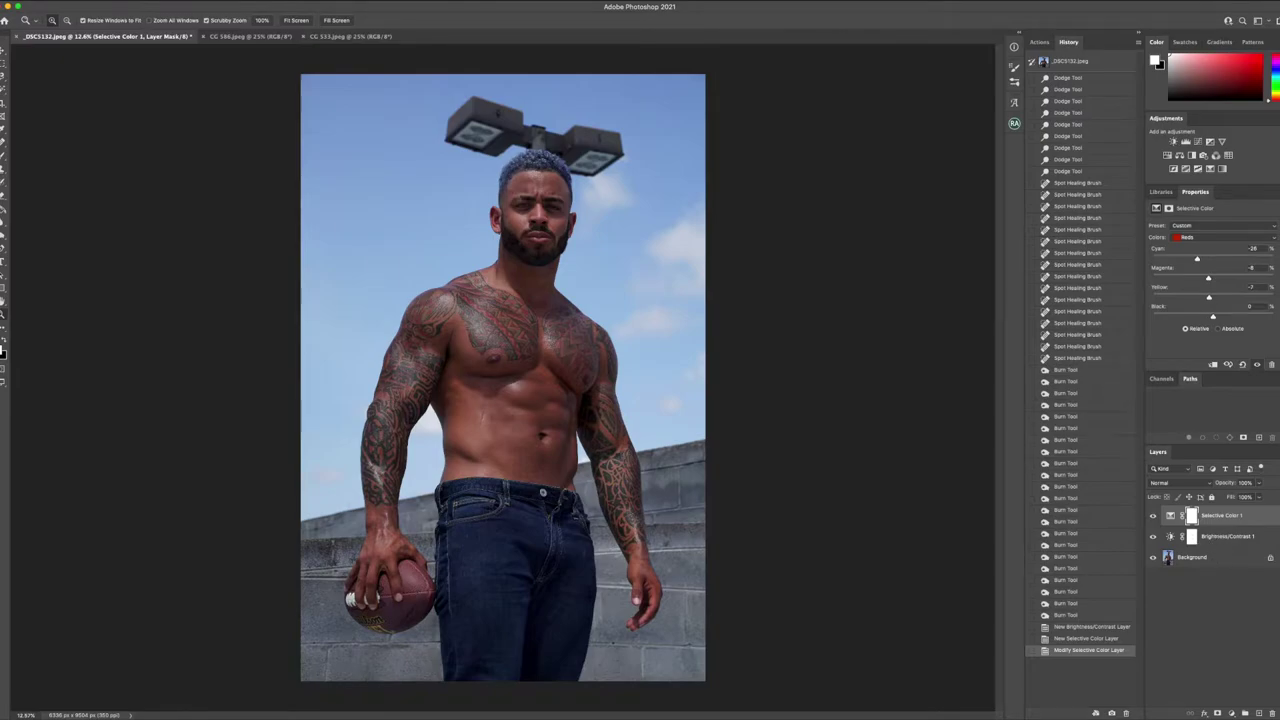
pyautogui.moveTo(1208, 298)
pyautogui.mouseDown()
pyautogui.moveTo(1231, 297)
pyautogui.moveTo(1219, 299)
pyautogui.mouseUp()
# Hide the Selective Color and Brightness/Contrast layers and flatten the image, discarding the hidden adjustments.
pyautogui.click(1153, 516)
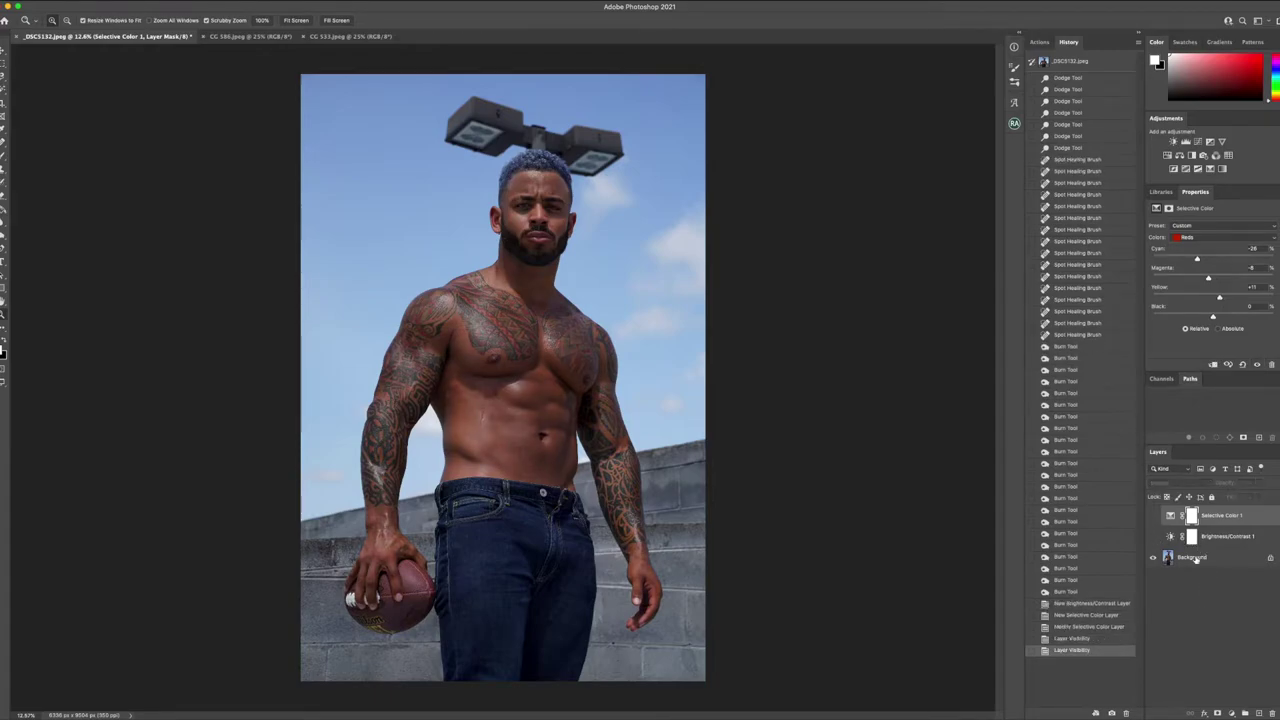
pyautogui.rightClick(1196, 560)
pyautogui.press('Escape')
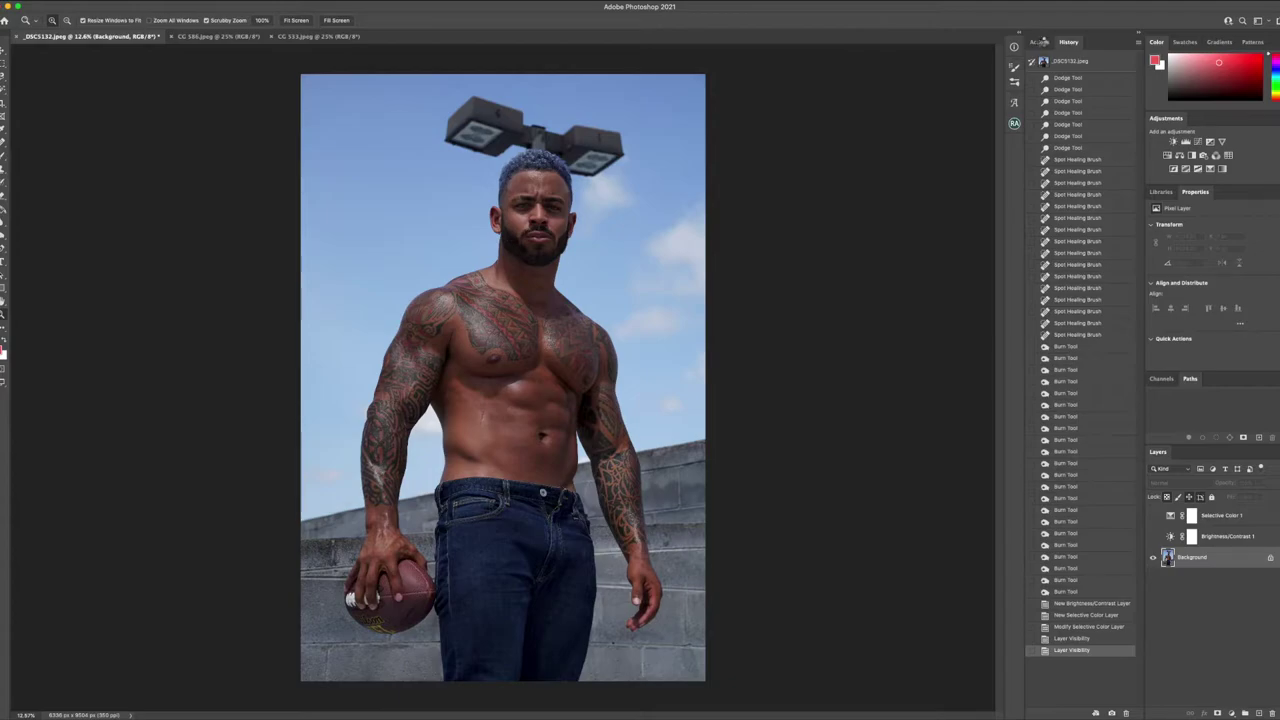
pyautogui.hotkey('ctrl', 'shift', 'alt', 'f')
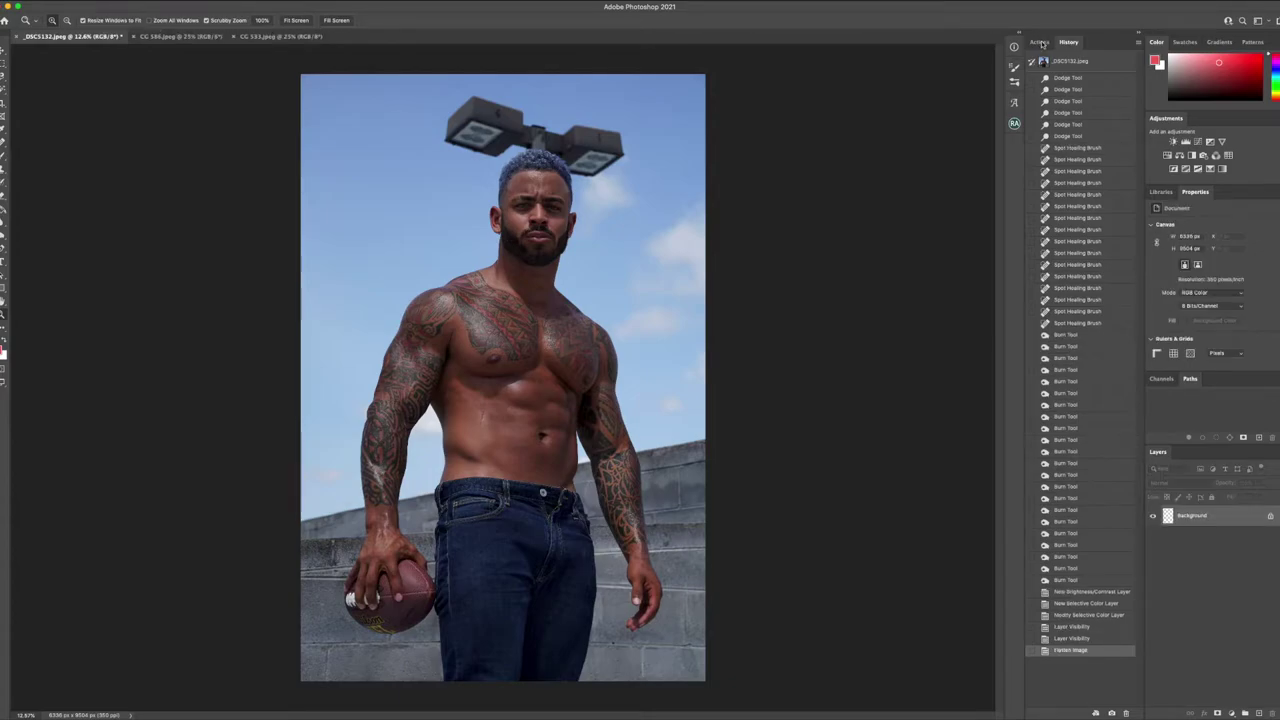
# Run the Advance Frequency Separation action with a Gaussian Blur radius of 14 pixels.
pyautogui.click(1040, 43)
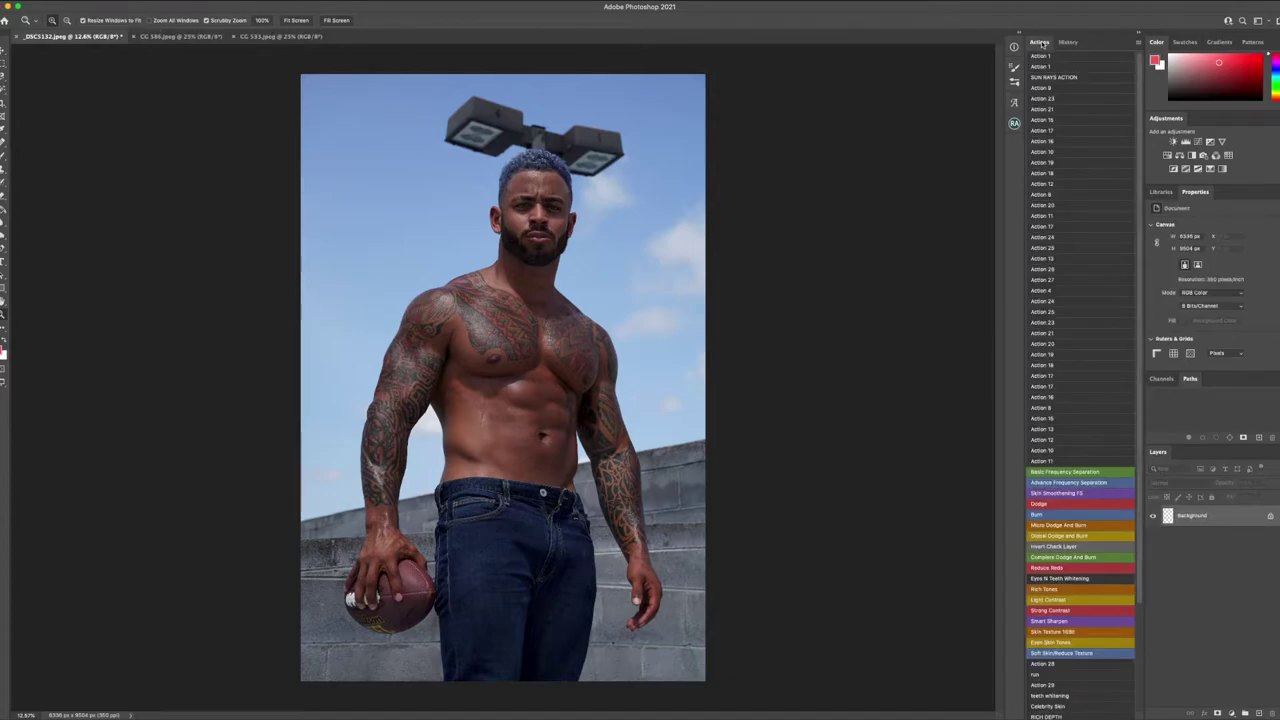
pyautogui.click(1089, 486)
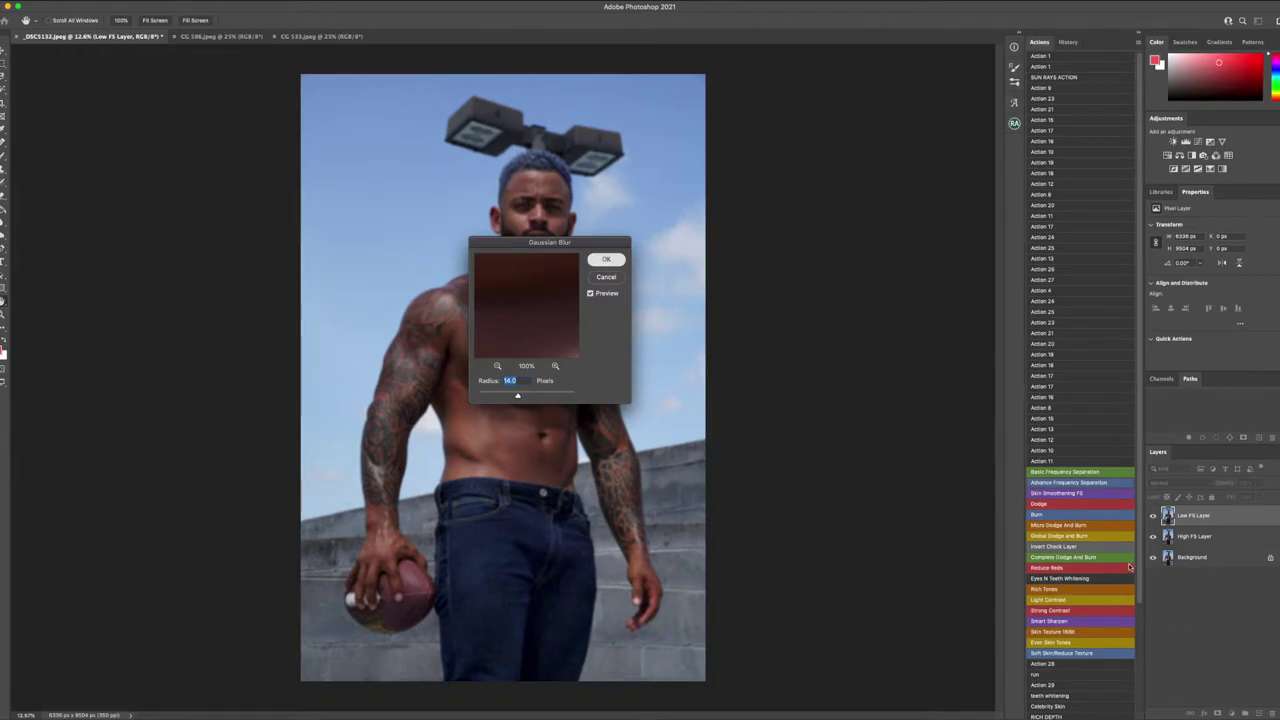
pyautogui.press('Return')
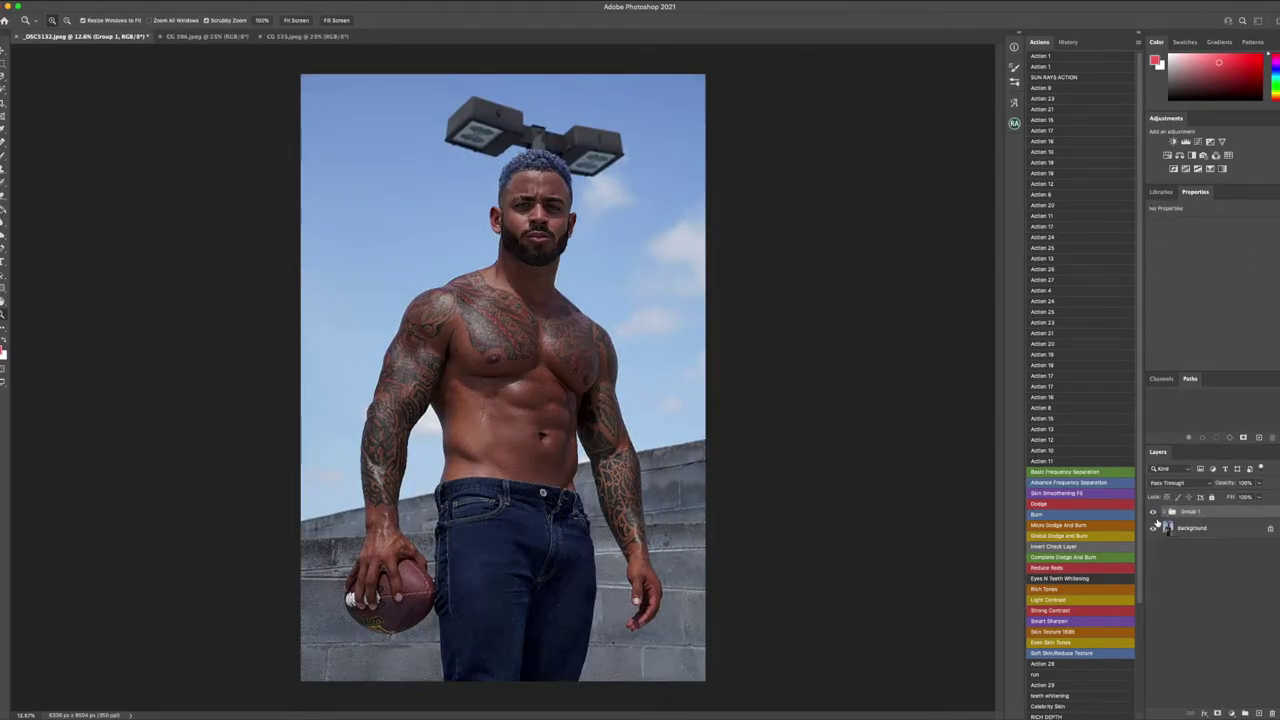
# Flatten the Advance Frequency Separation group into the Background layer.
pyautogui.rightClick(1193, 529)
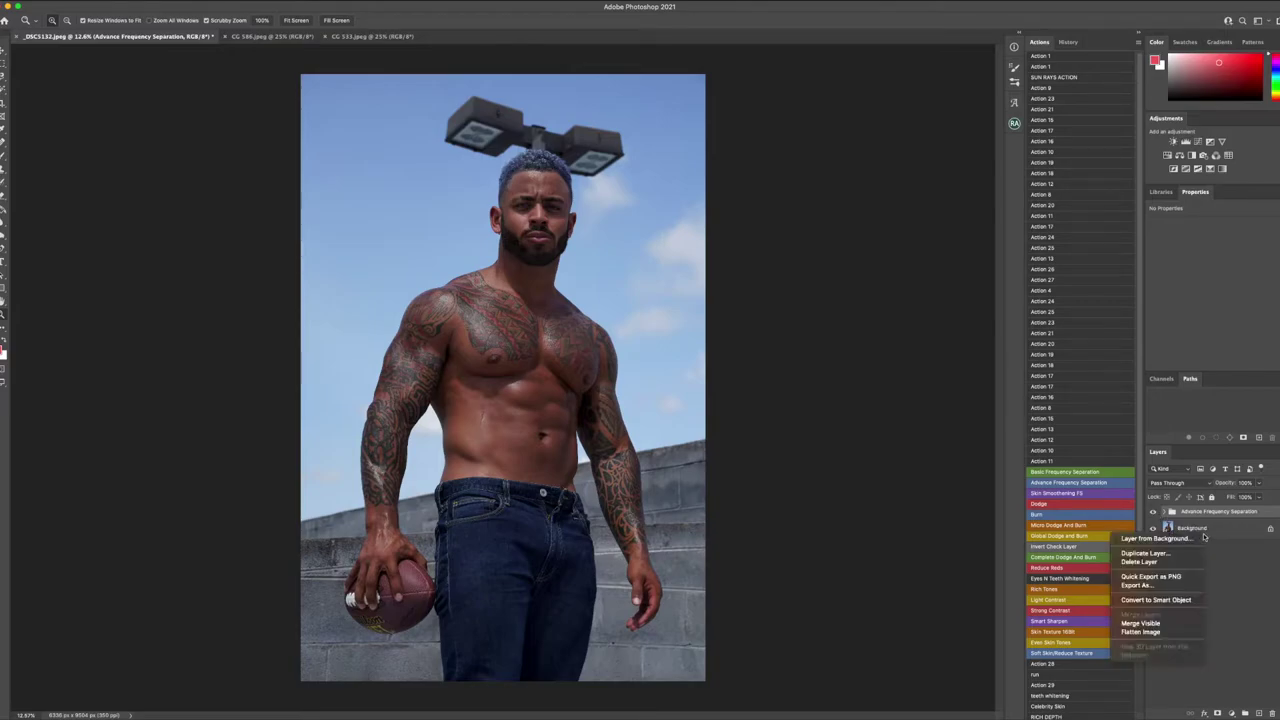
pyautogui.click(1181, 632)
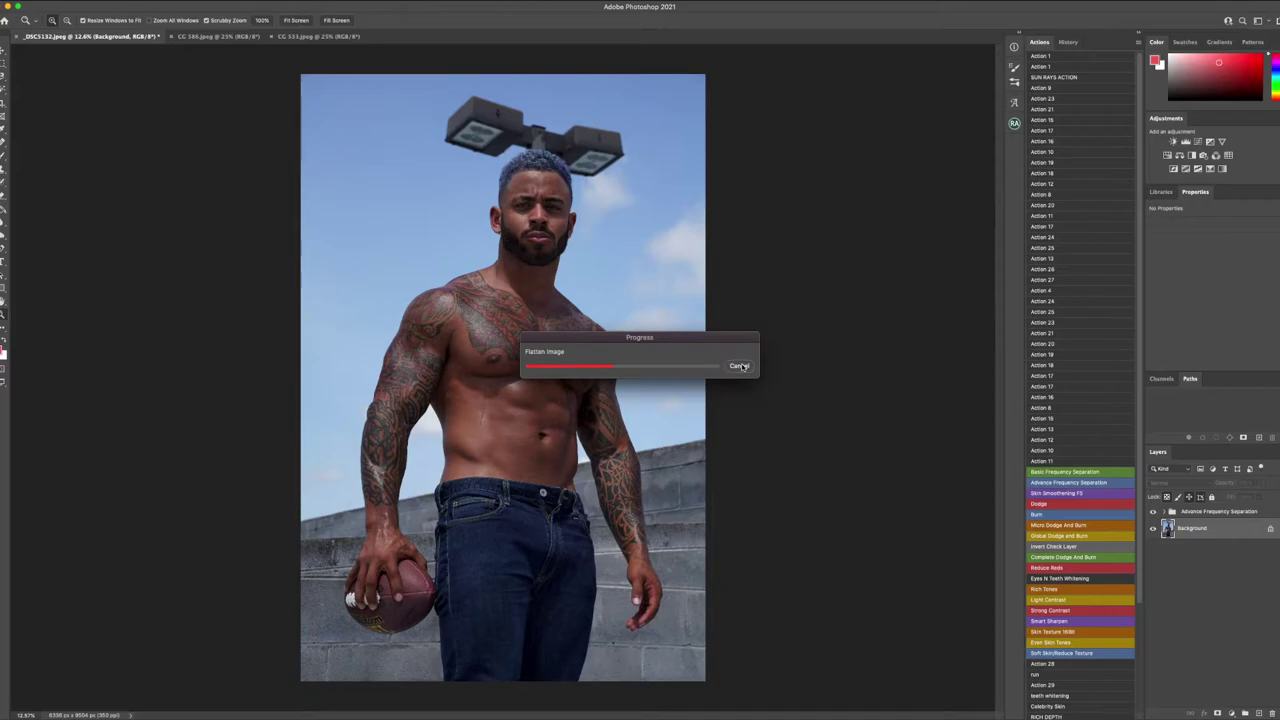
pyautogui.click(741, 366)
pyautogui.rightClick(1212, 530)
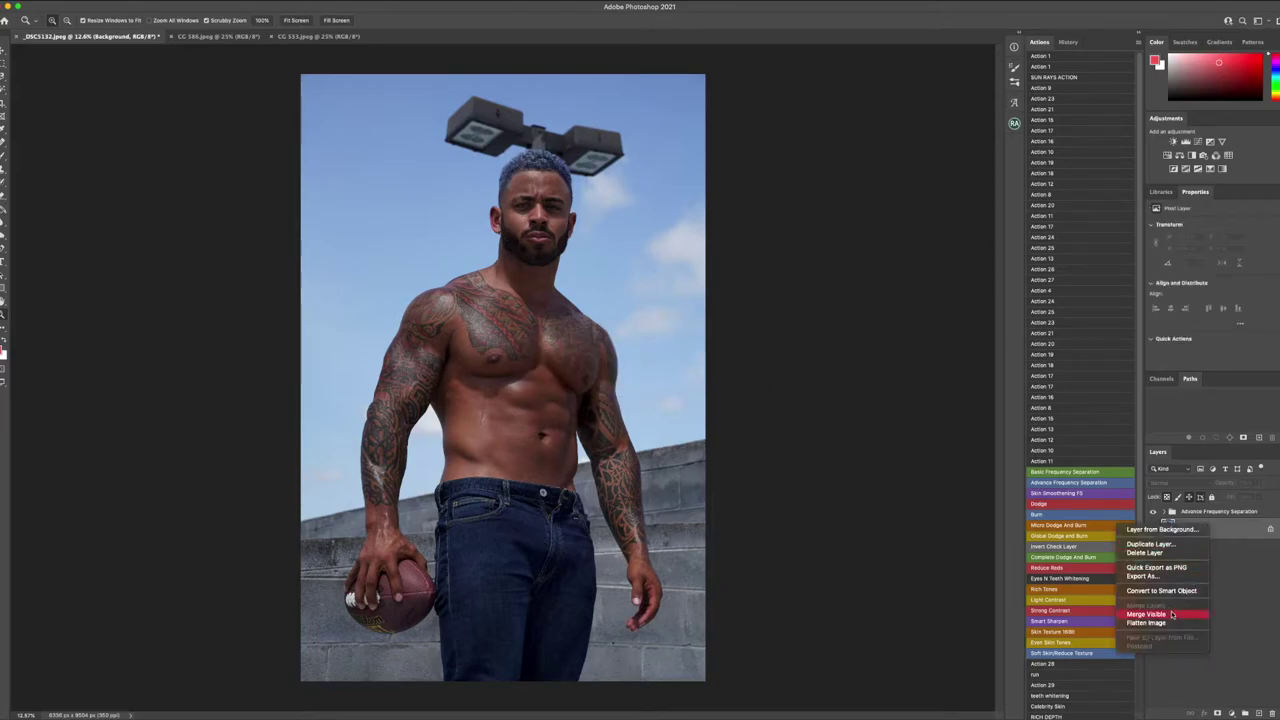
pyautogui.click(1191, 529)
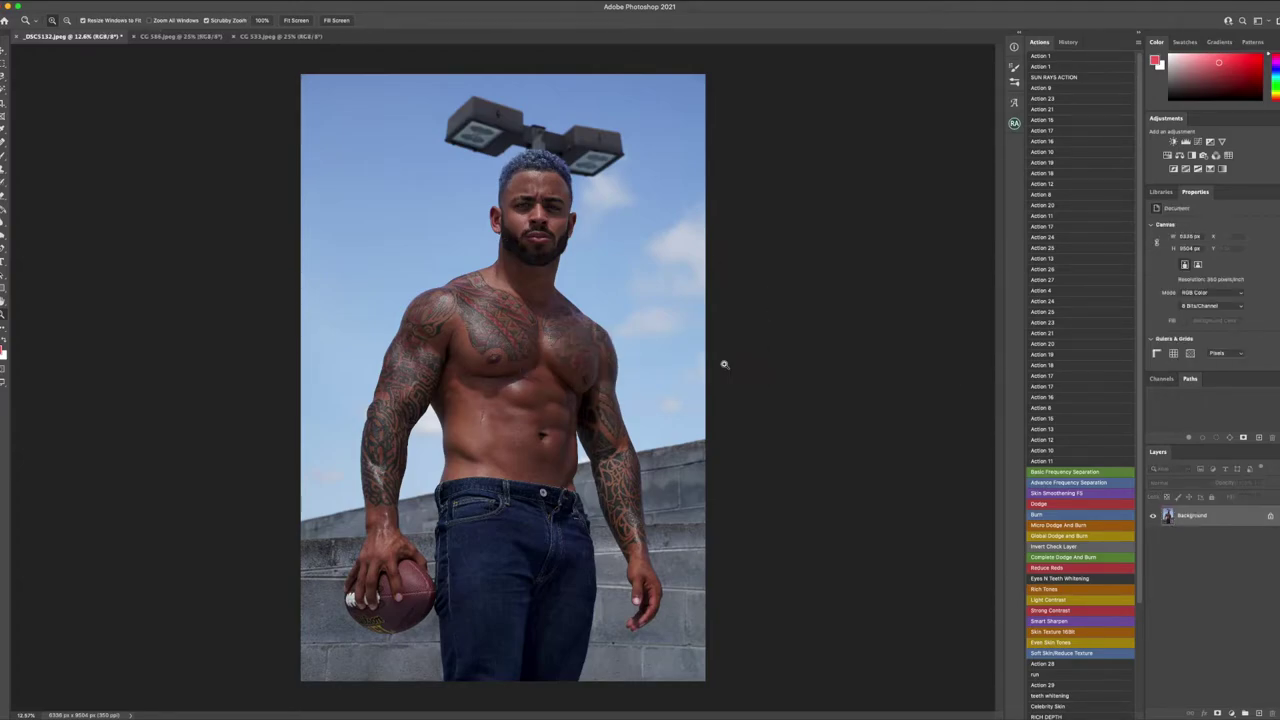
# Run the Advance Frequency Separation action on the flattened image with the Gaussian Blur radius set to 4.2 pixels.
pyautogui.click(1083, 490)
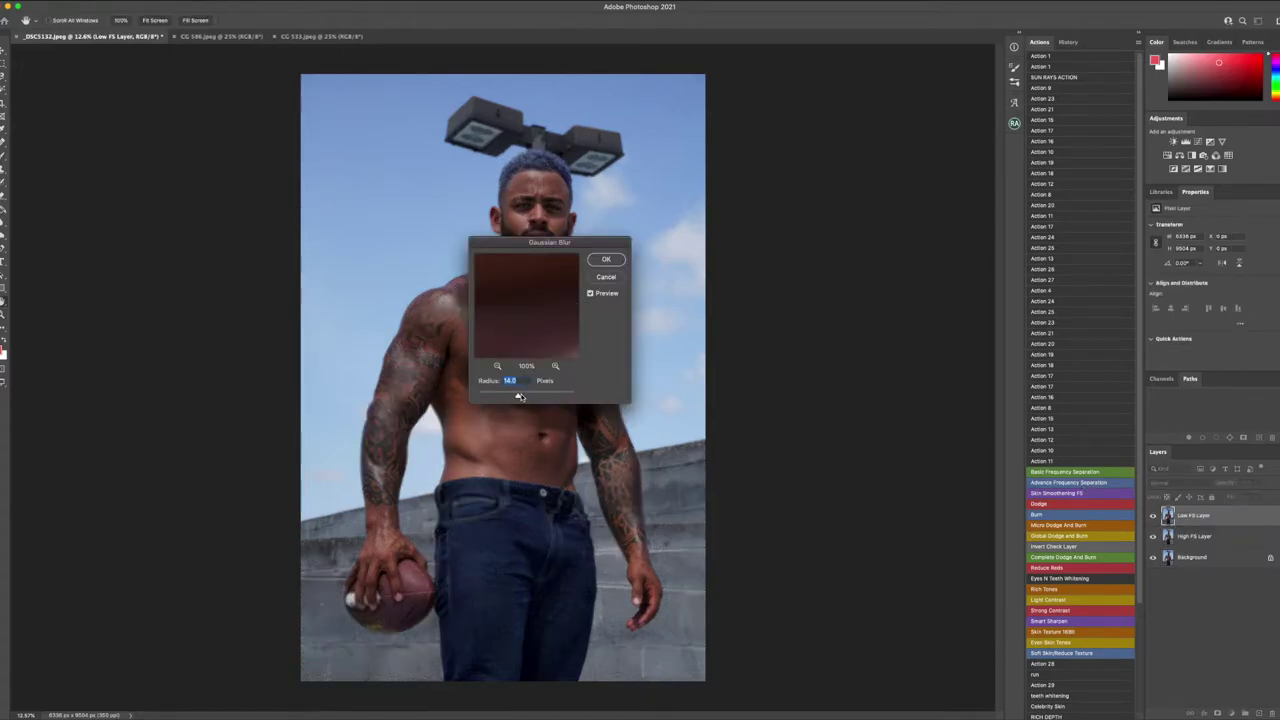
pyautogui.moveTo(508, 398); pyautogui.dragTo(501, 397)
pyautogui.click(605, 260)
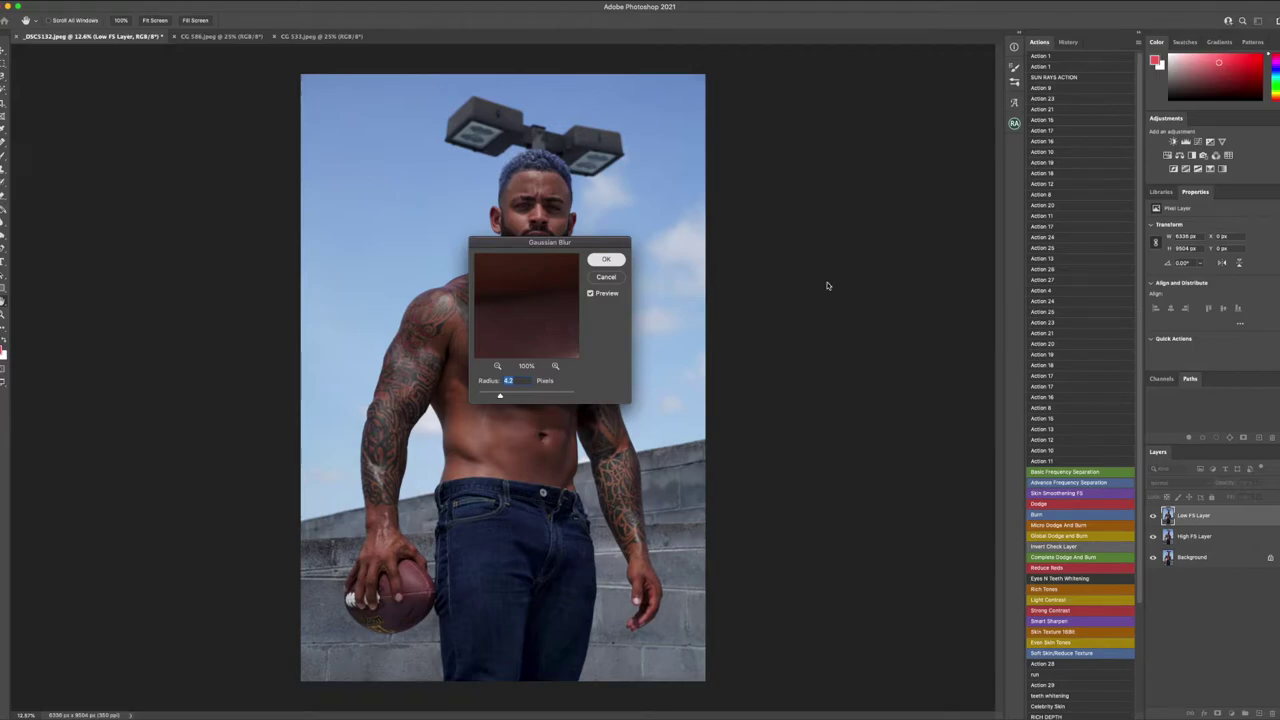
pyautogui.click(606, 258)
pyautogui.press('super+bracketleft')
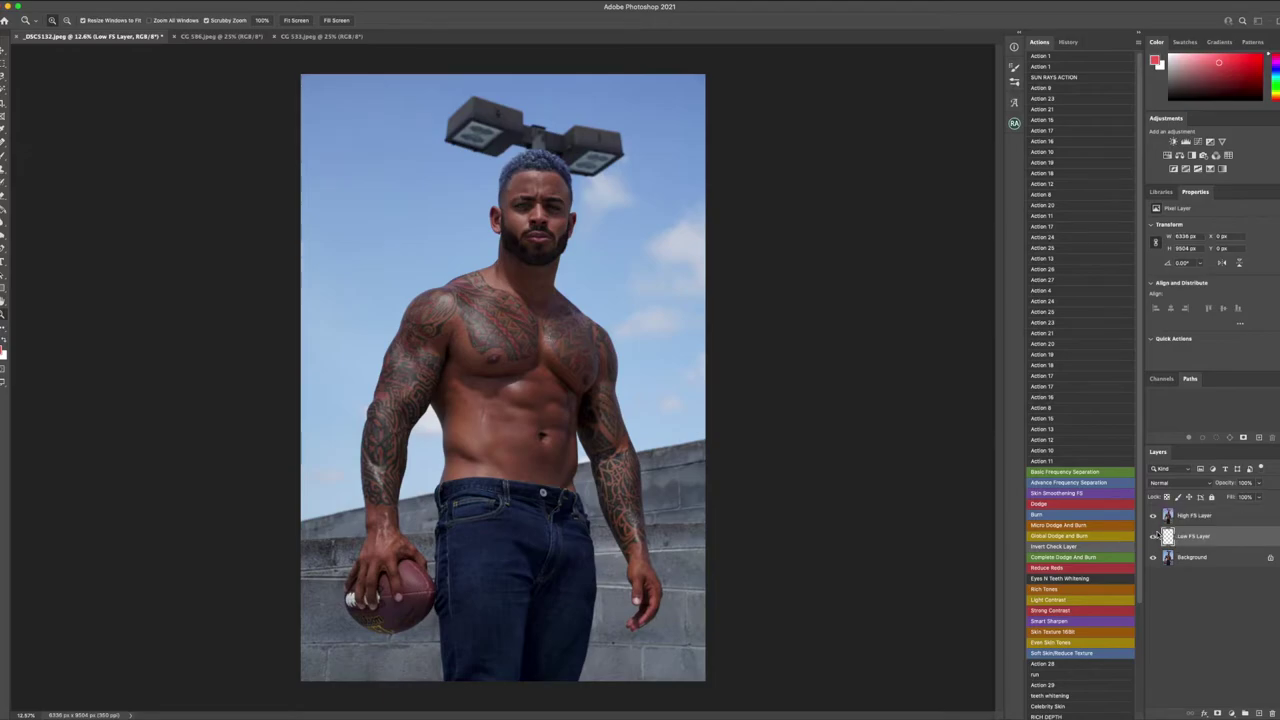
pyautogui.hotkey('alt', ']')
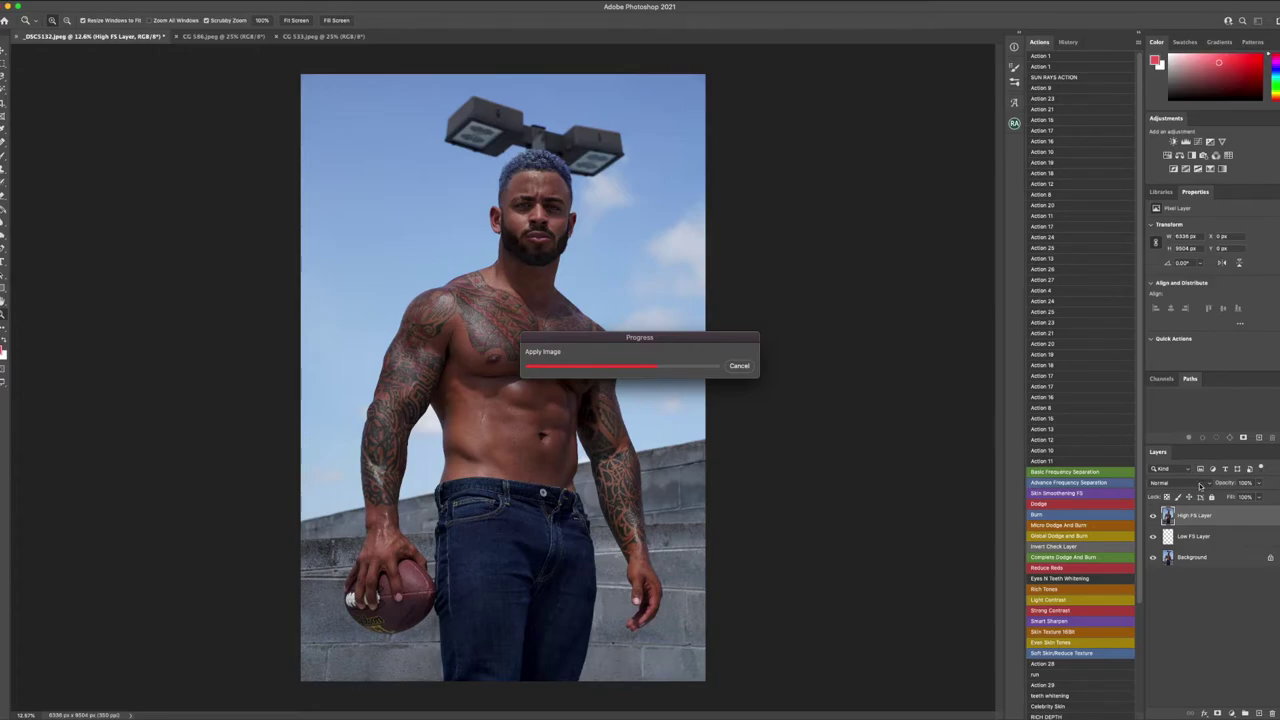
# Hide the High FS Layer in the frequency separation group and select the Low FS Layer copy for Mixer Brush work.
pyautogui.click(1166, 512)
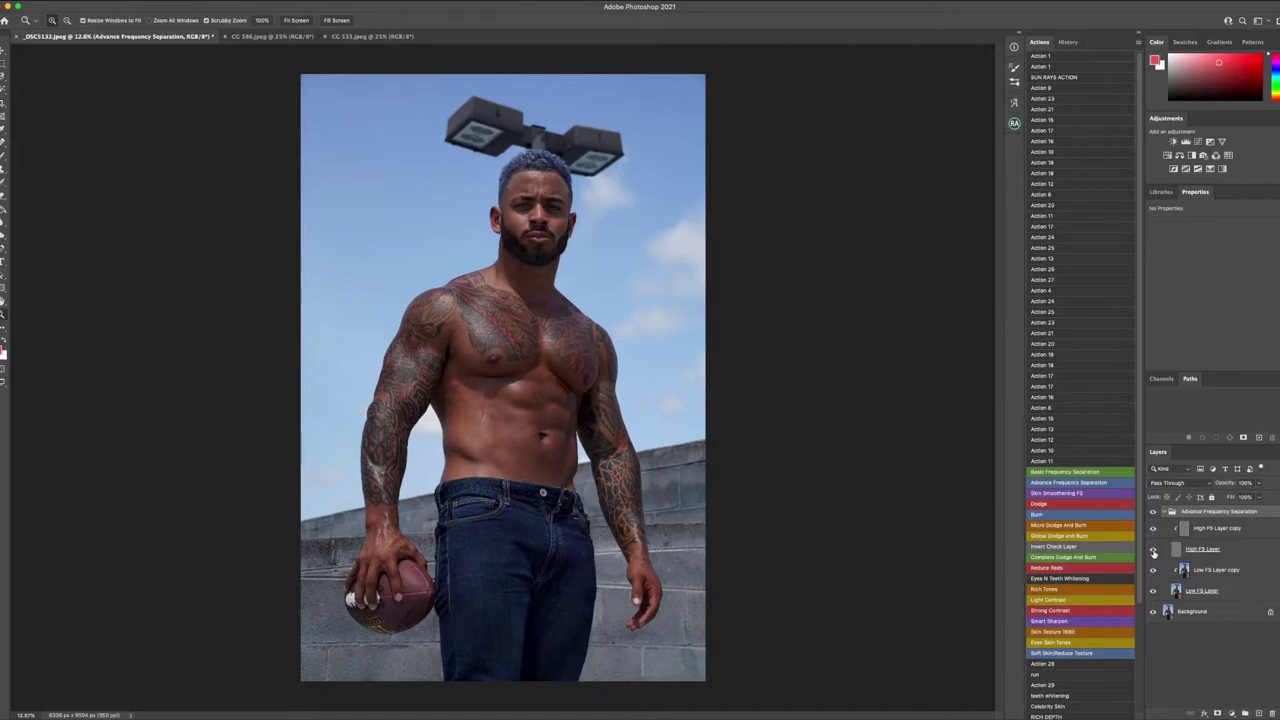
pyautogui.click(1204, 574)
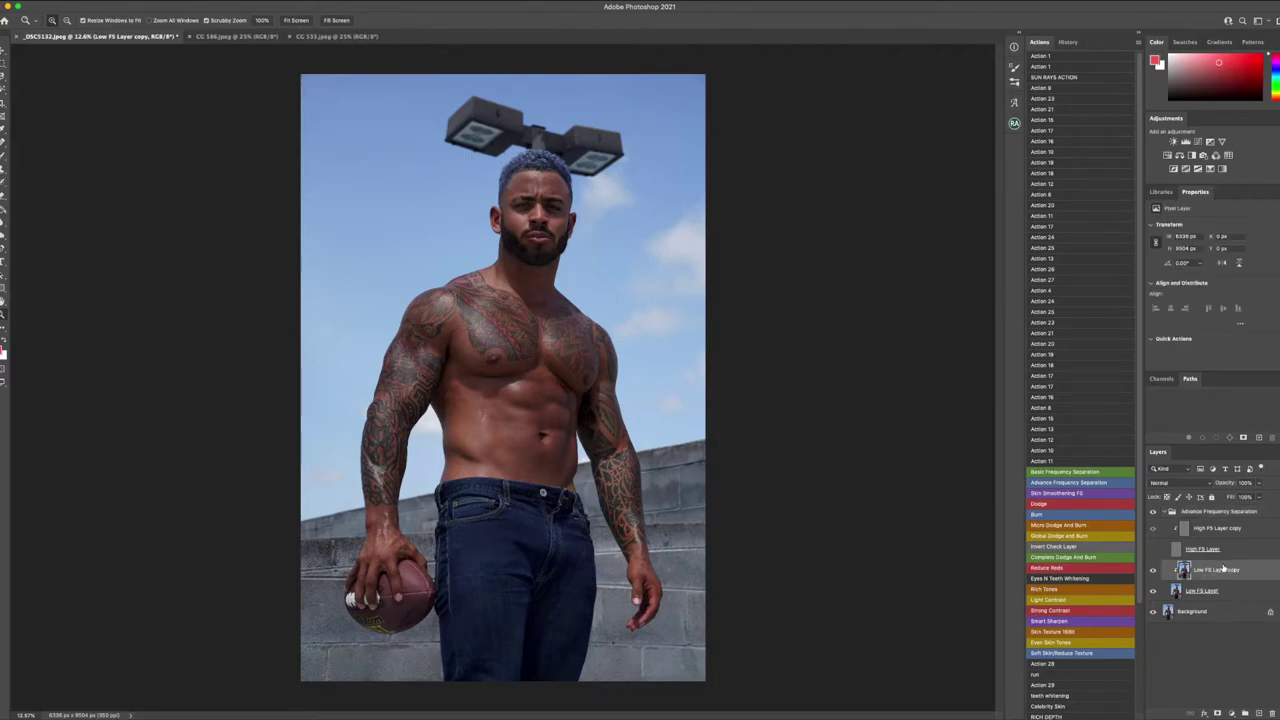
pyautogui.press('b')
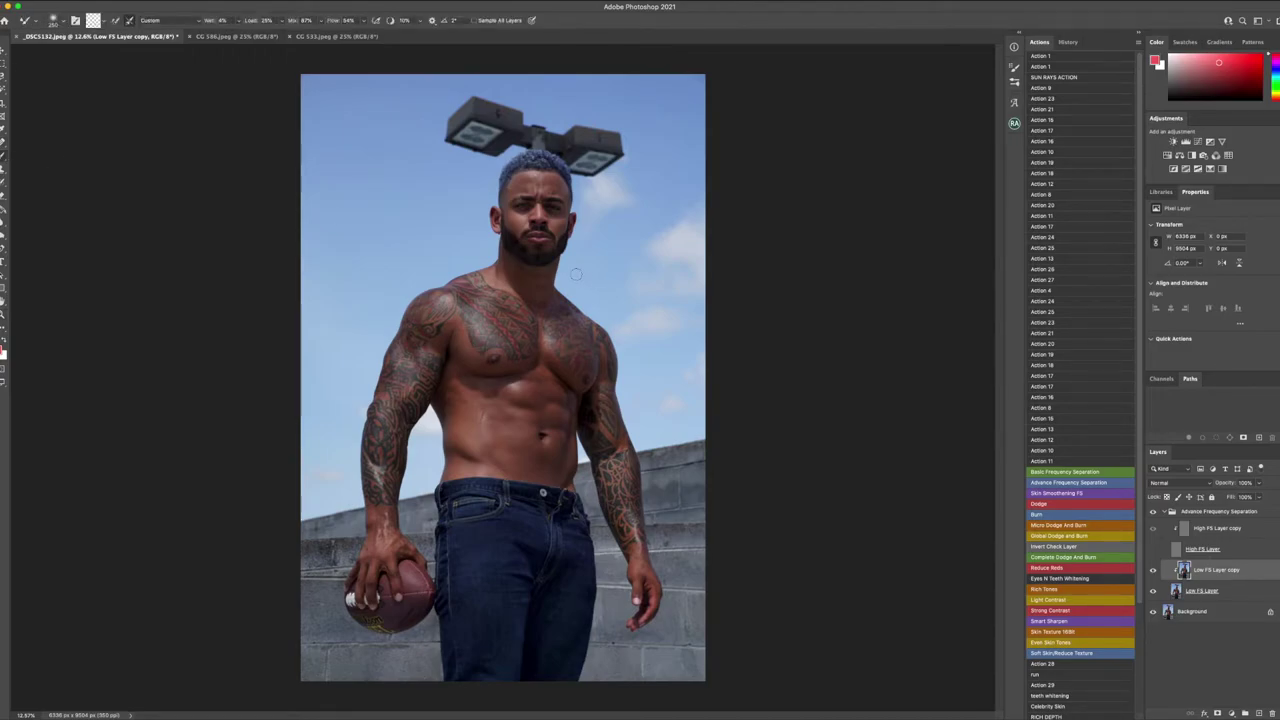
# Smooth the facial skin tones on the Low FS Layer copy with a small Mixer Brush.
pyautogui.click(6, 317)
pyautogui.moveTo(577, 143); pyautogui.dragTo(585, 140)
pyautogui.press('b')
pyautogui.press('[')
pyautogui.press('[')
pyautogui.press(']')
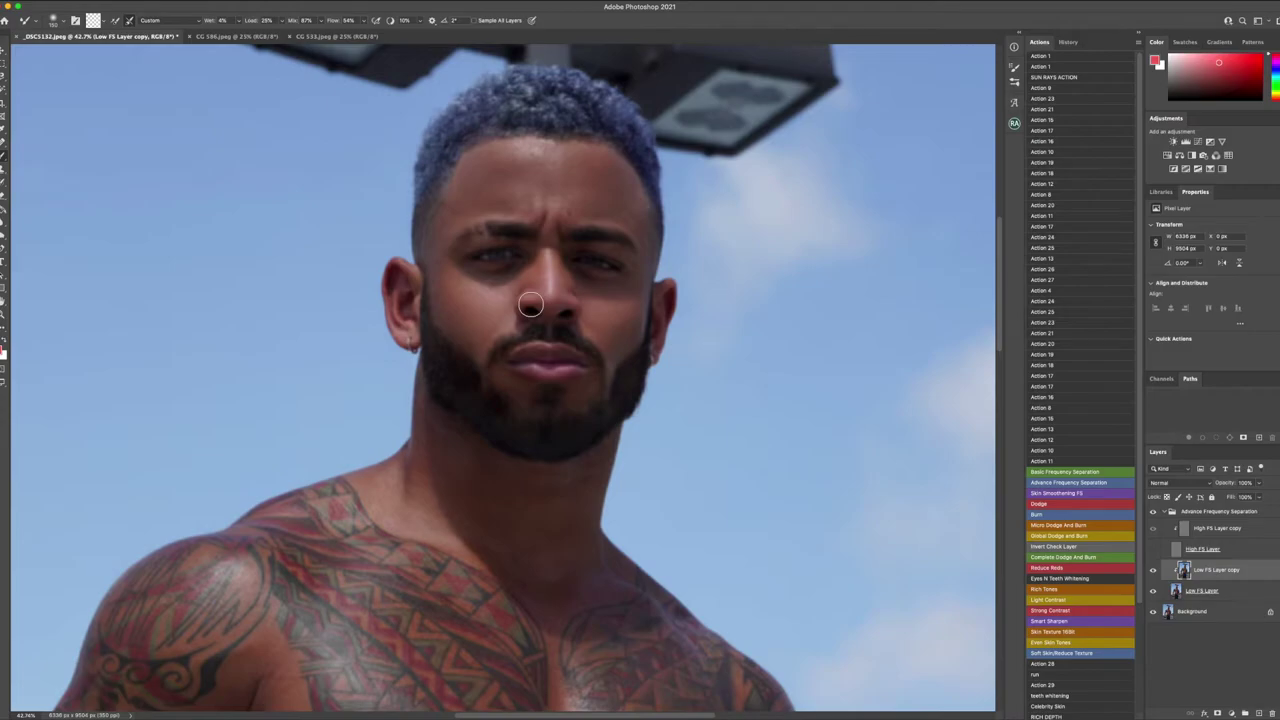
# Blend the skin tones of the neck and upper body on the Low FS Layer copy with a larger Mixer Brush.
pyautogui.scroll(-2, 466, 349)
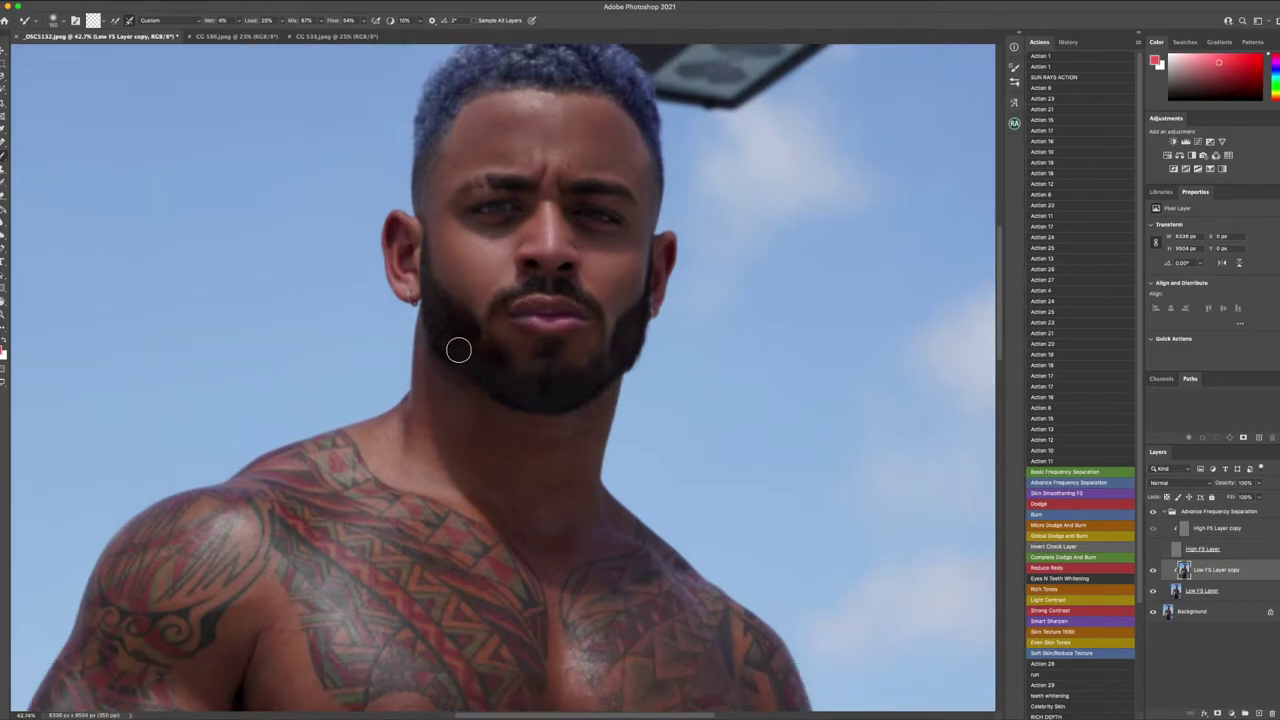
pyautogui.press(']')
pyautogui.press(']')
pyautogui.press(']')
pyautogui.press('z')
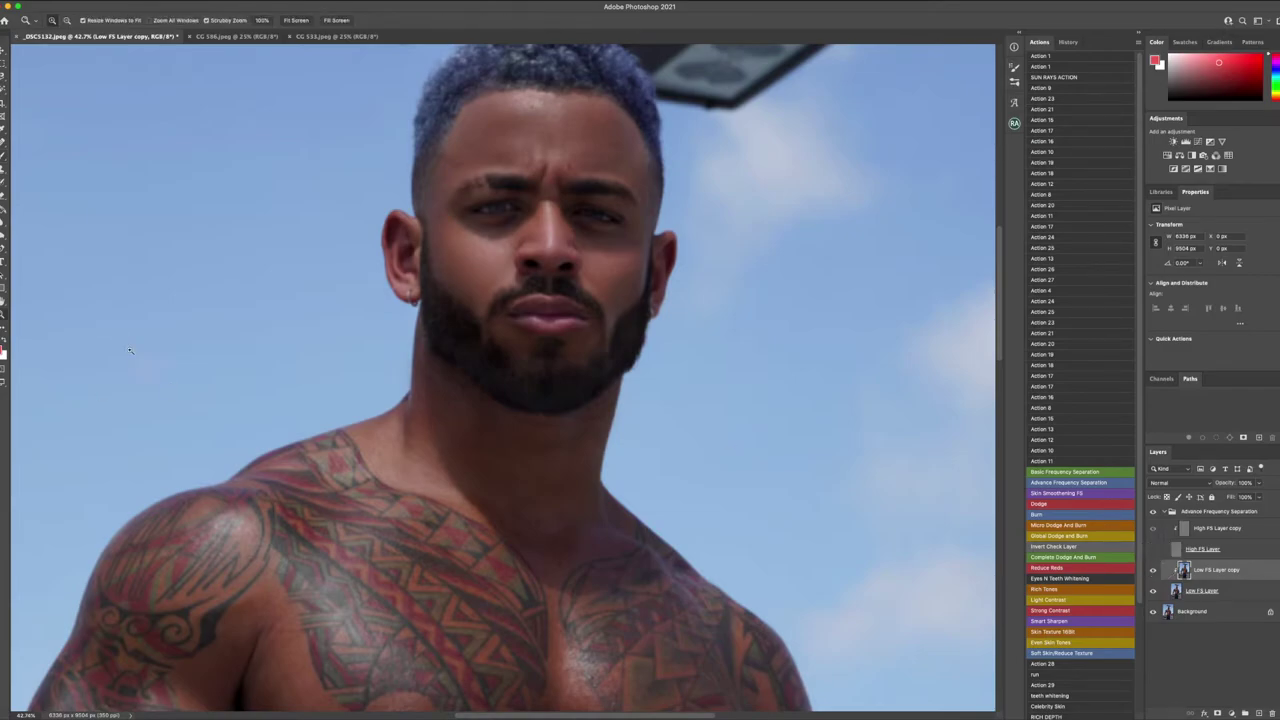
# Blend the skin tones across the torso with the Mixer Brush and turn the High FS Layer back on.
pyautogui.moveTo(415, 230); pyautogui.dragTo(375, 303)
pyautogui.moveTo(409, 393); pyautogui.dragTo(413, 376)
pyautogui.scroll(-1, 413, 376)
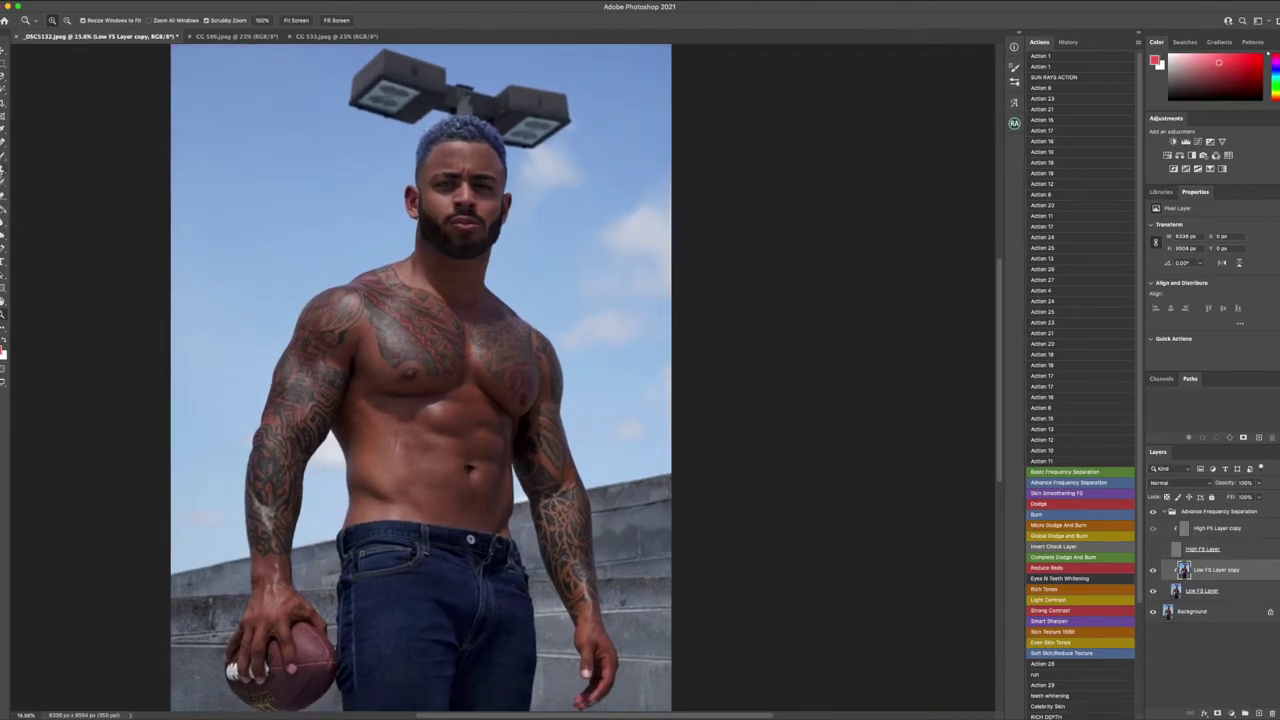
pyautogui.click(3, 152)
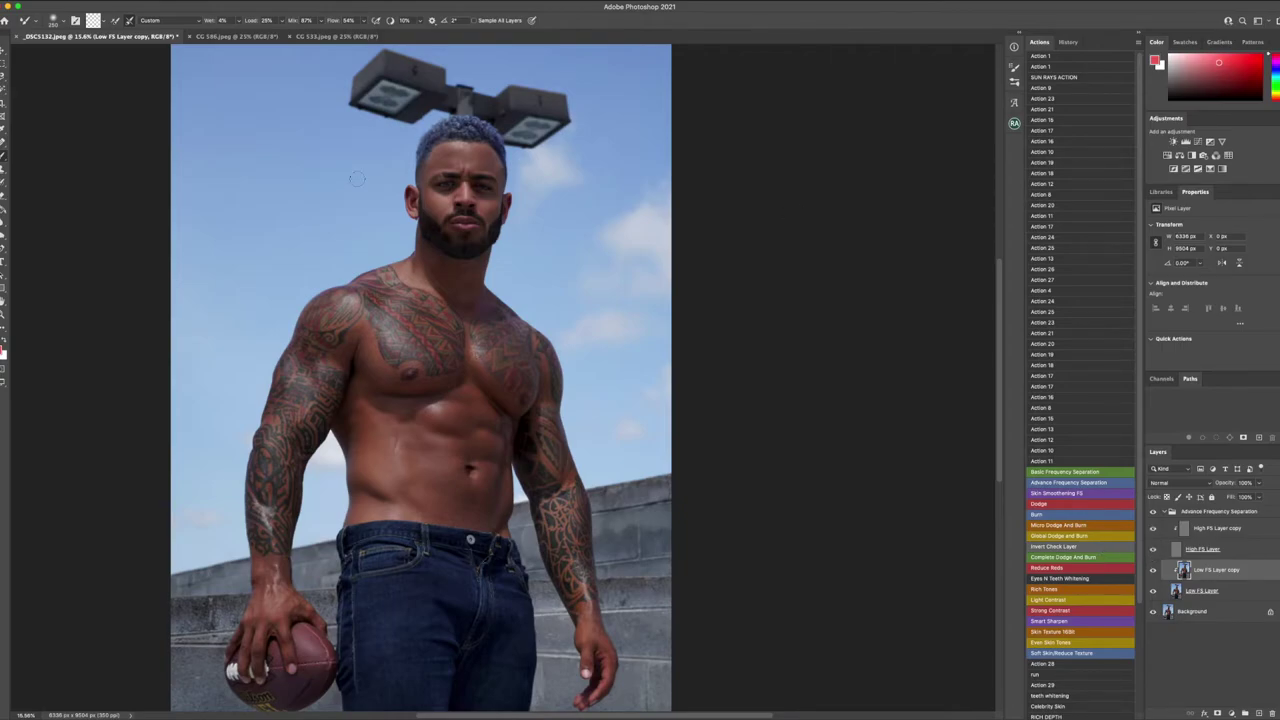
# Compare the retouched upper body with the original image using the history, then return to the latest state.
pyautogui.click(5, 314)
pyautogui.click(462, 148)
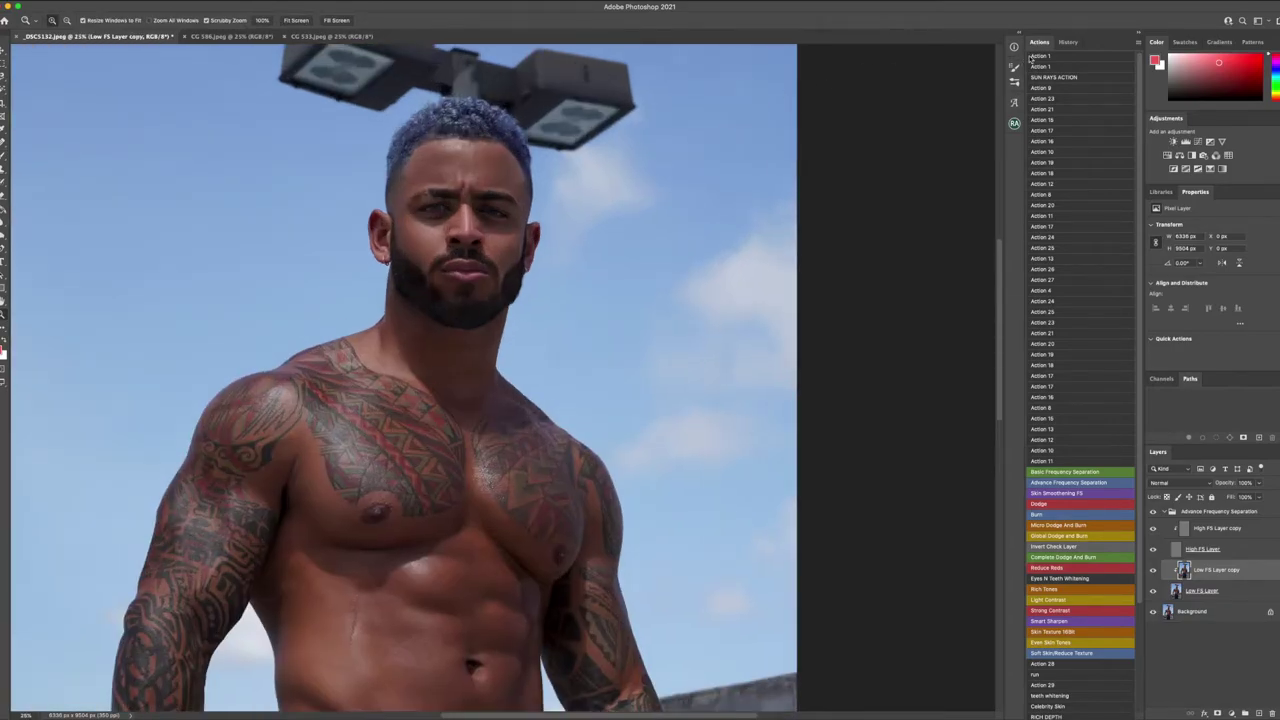
pyautogui.click(1068, 42)
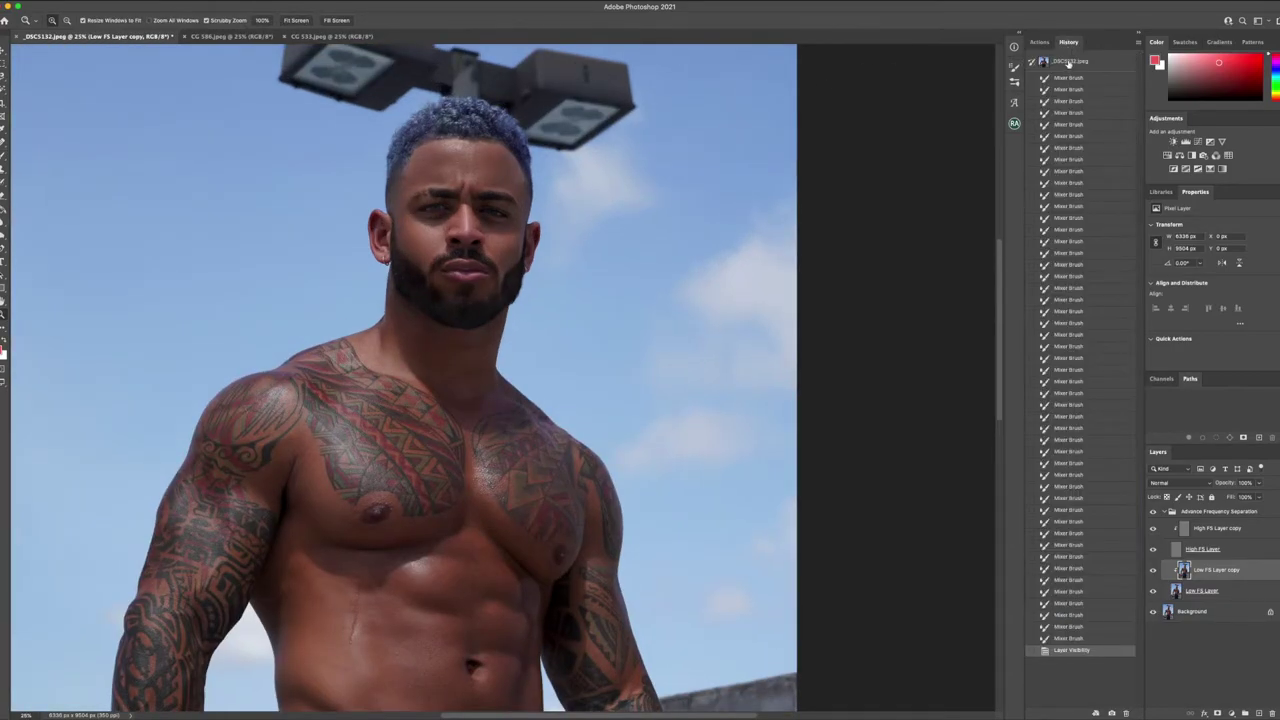
pyautogui.click(1068, 62)
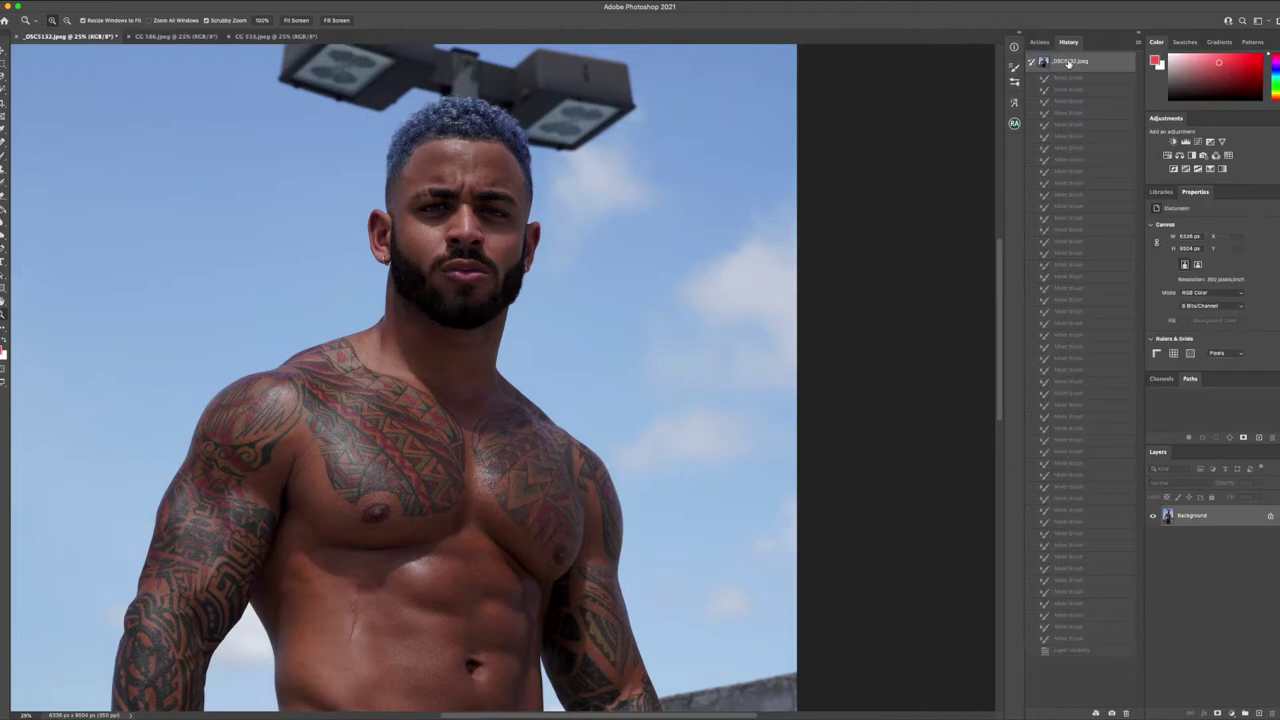
pyautogui.click(1101, 655)
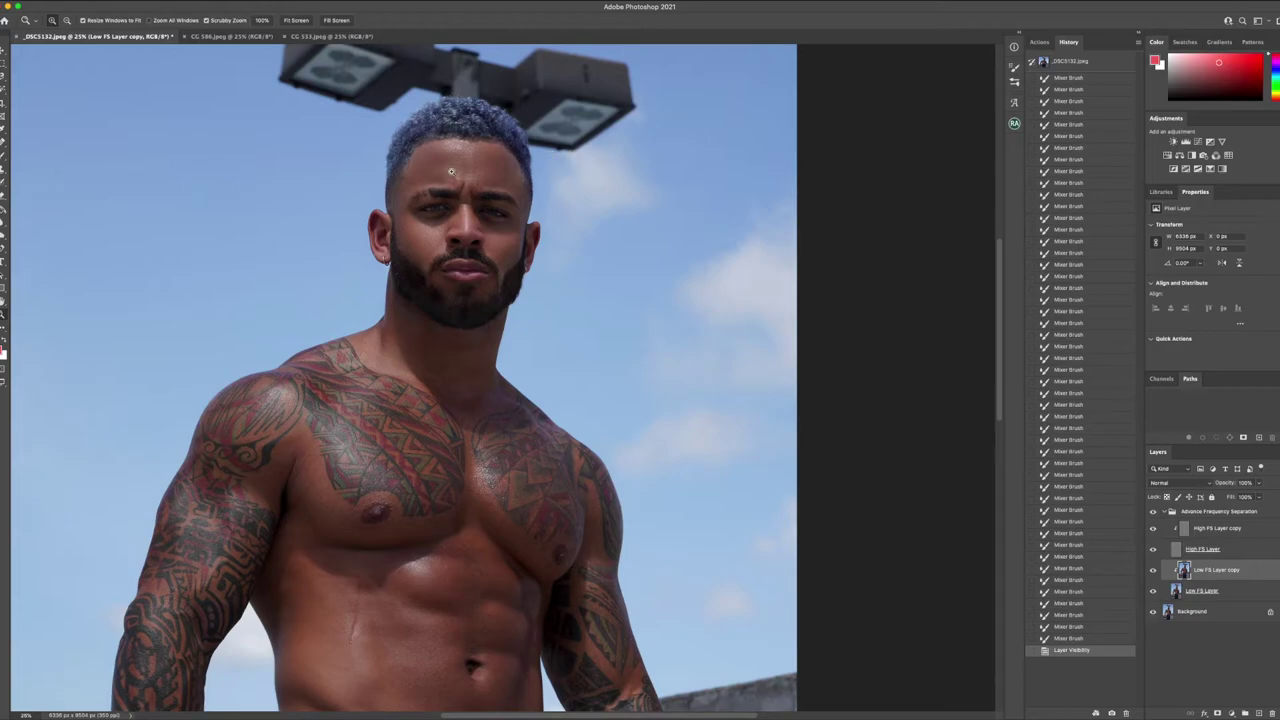
# Compare the face close up with the original image using the history, then return to the latest state.
pyautogui.moveTo(474, 145); pyautogui.dragTo(510, 133)
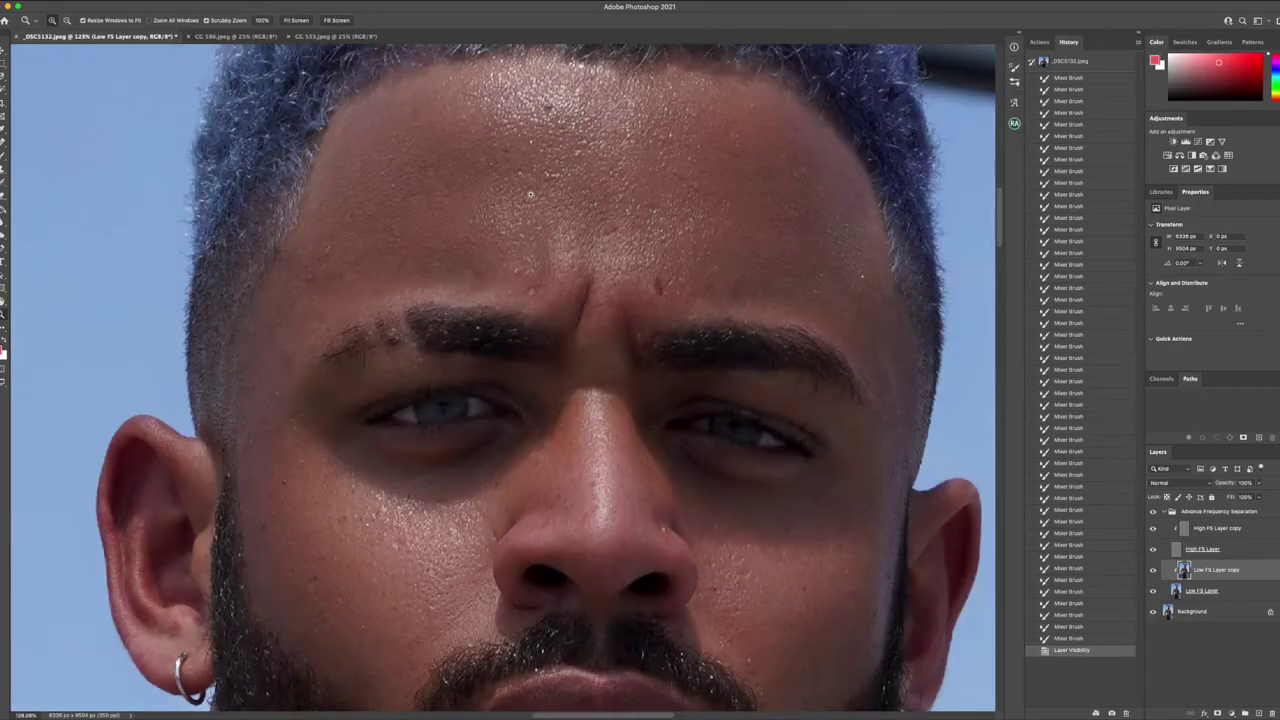
pyautogui.keyDown('alt'); pyautogui.click(908, 237); pyautogui.keyUp('alt')
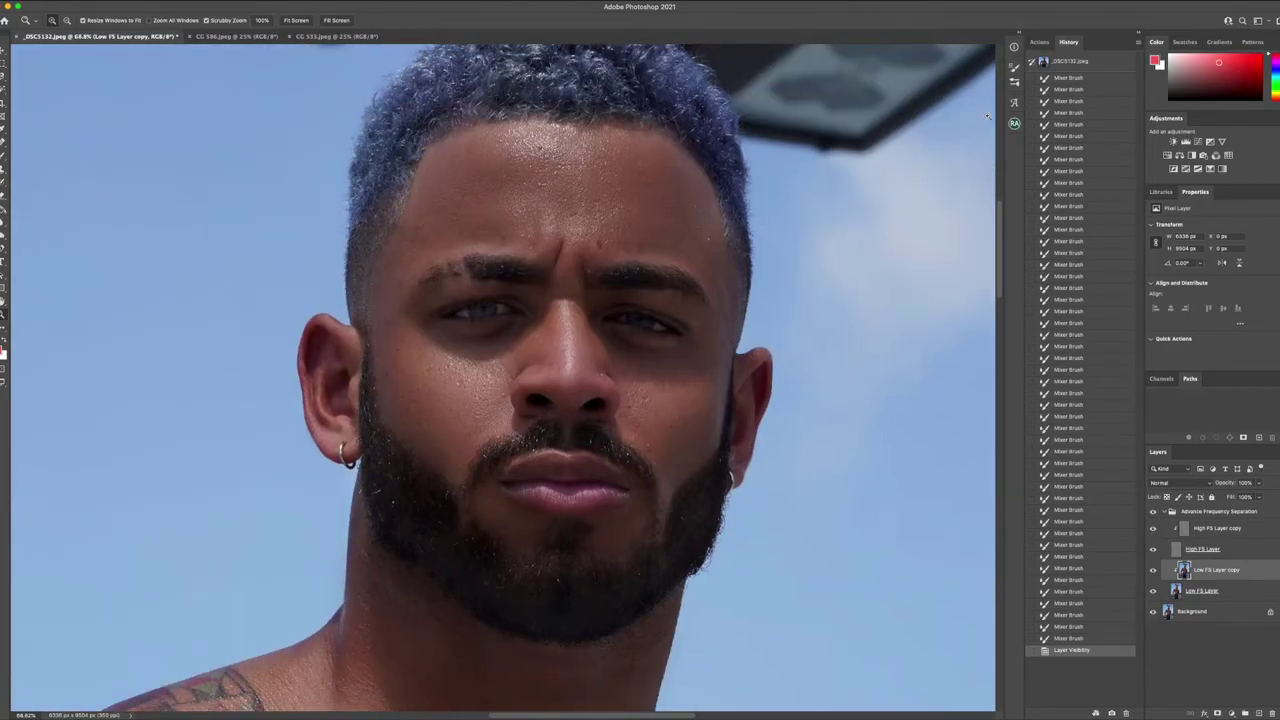
pyautogui.click(1085, 63)
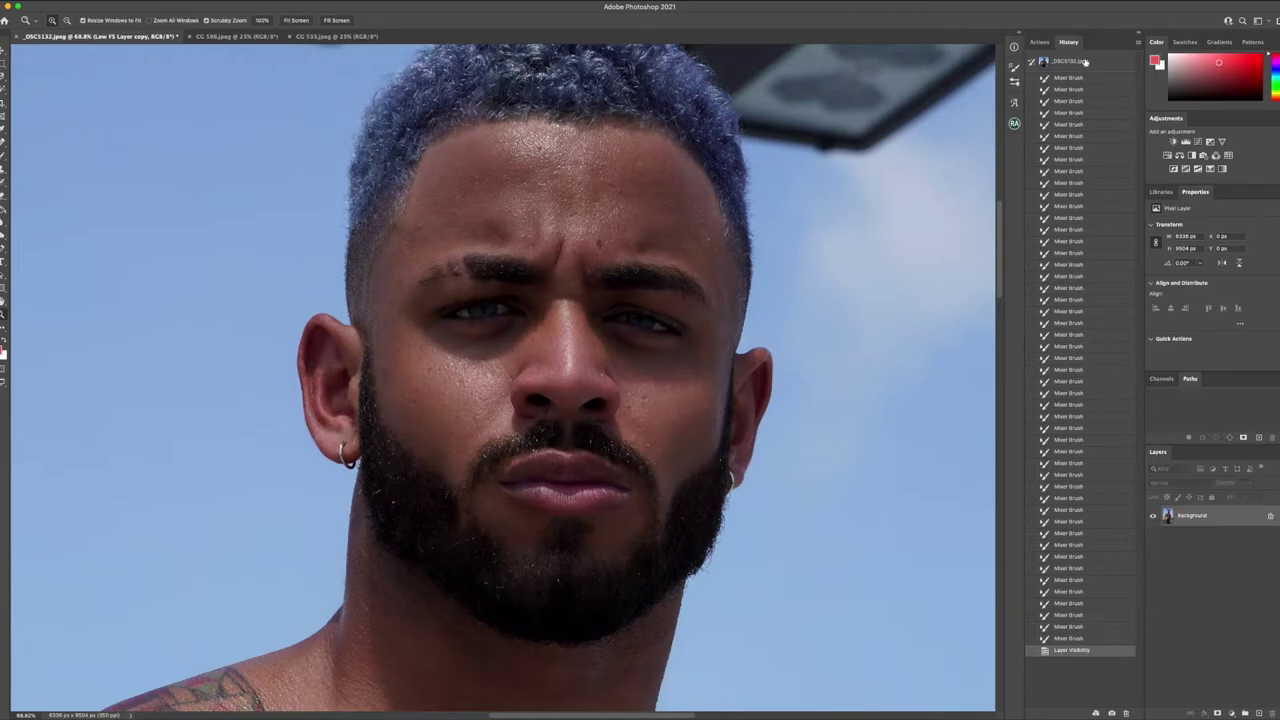
pyautogui.click(1076, 652)
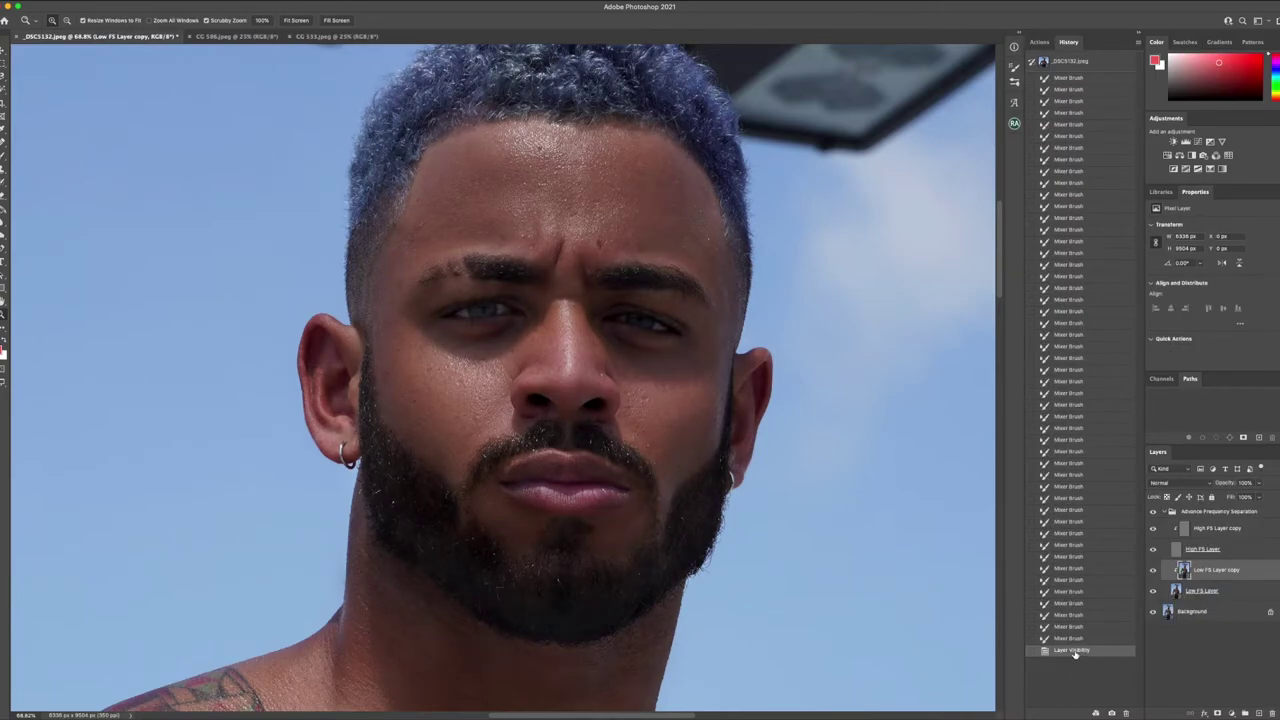
pyautogui.click(303, 21)
pyautogui.moveTo(624, 312); pyautogui.dragTo(606, 322)
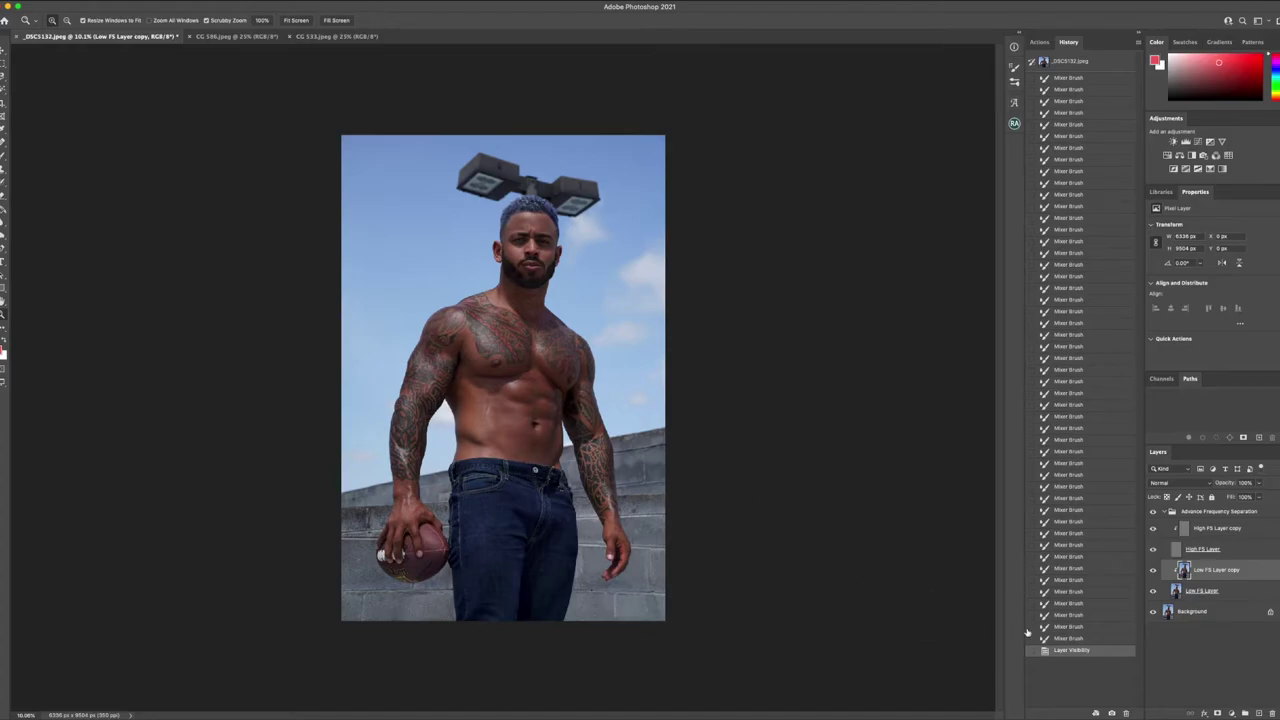
# Merge all visible layers into the Background layer.
pyautogui.rightClick(1197, 612)
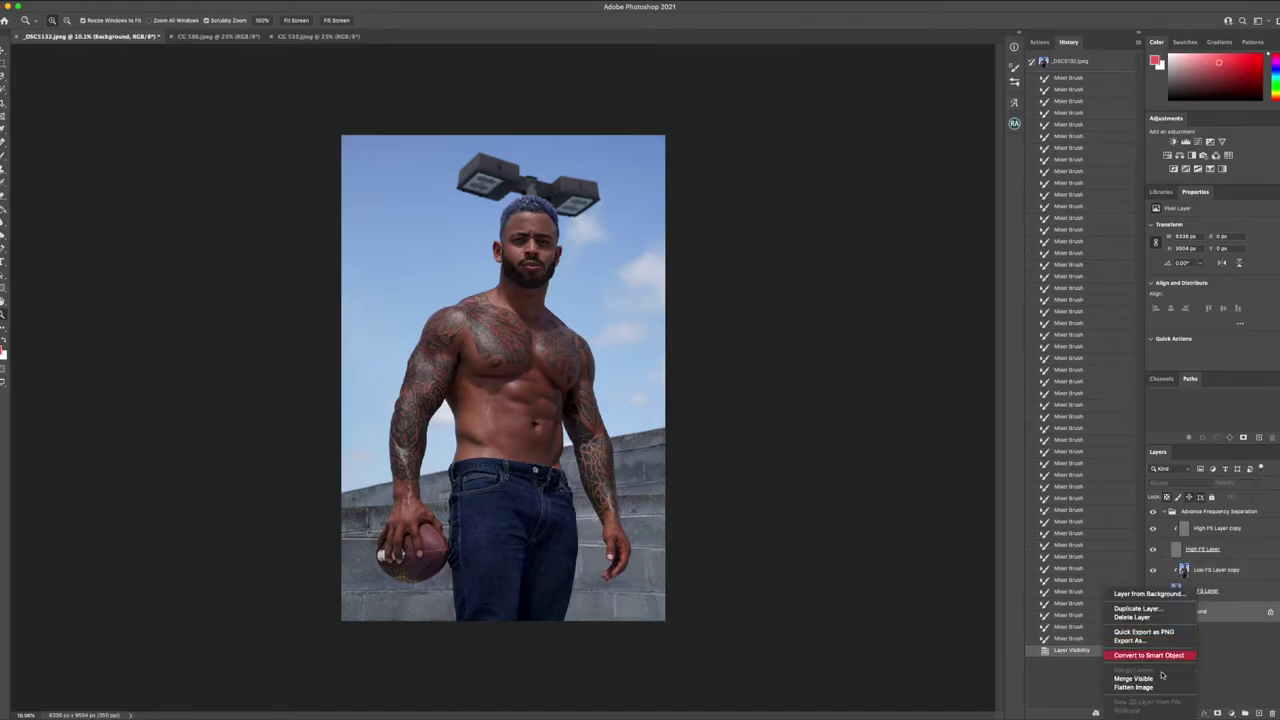
pyautogui.press('Escape')
pyautogui.press('super+shift+e')
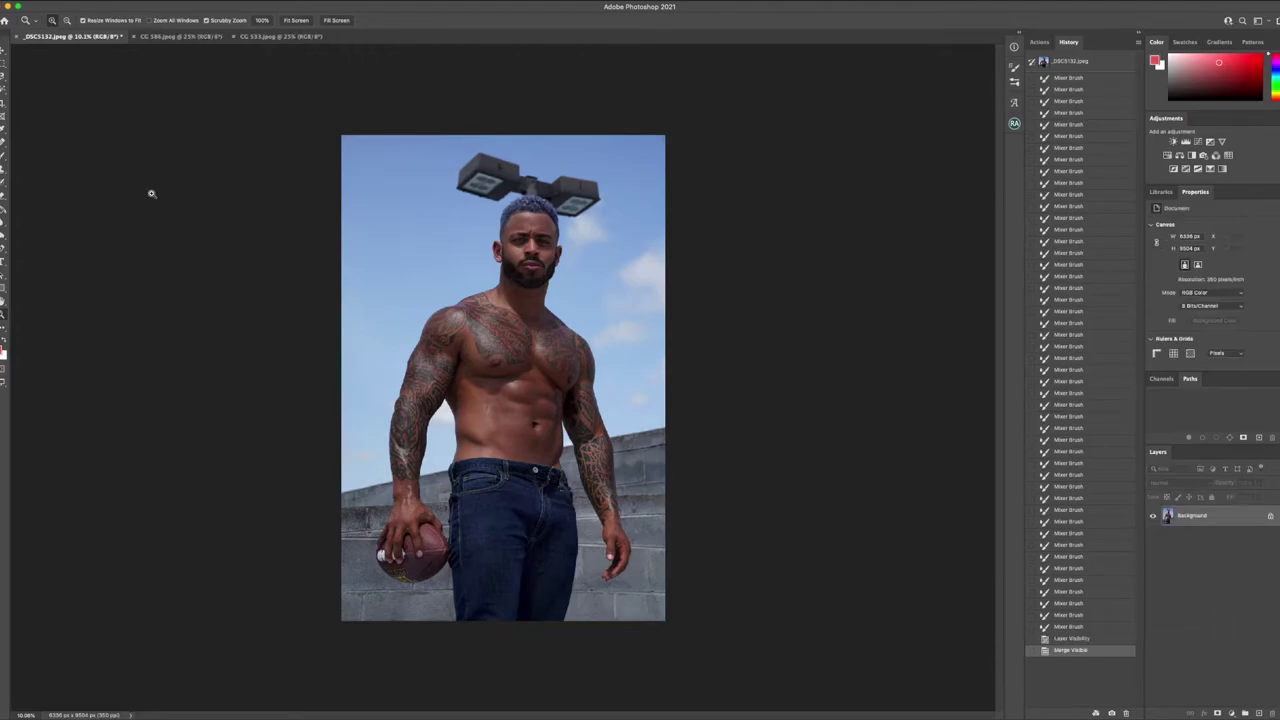
# Lighten the highlights on the chest and upper abdomen with Dodge tool strokes.
pyautogui.click(4, 240)
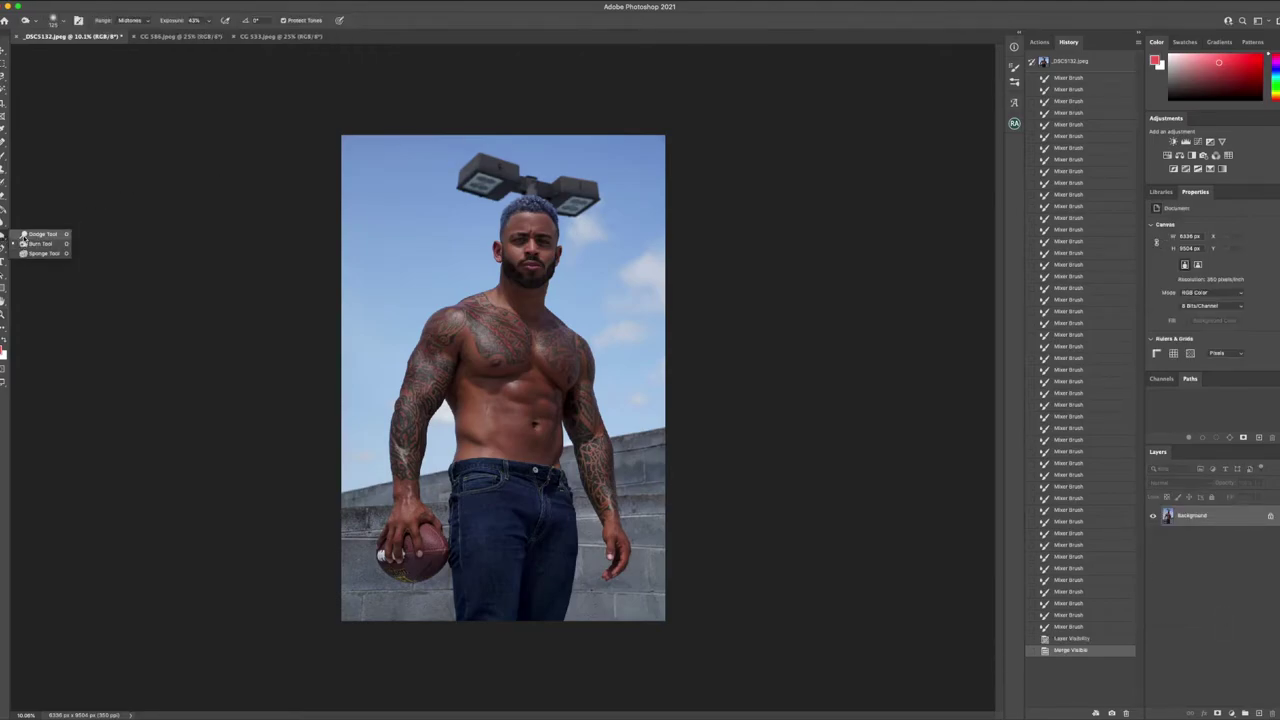
pyautogui.click(38, 243)
pyautogui.moveTo(471, 356); pyautogui.dragTo(512, 370)
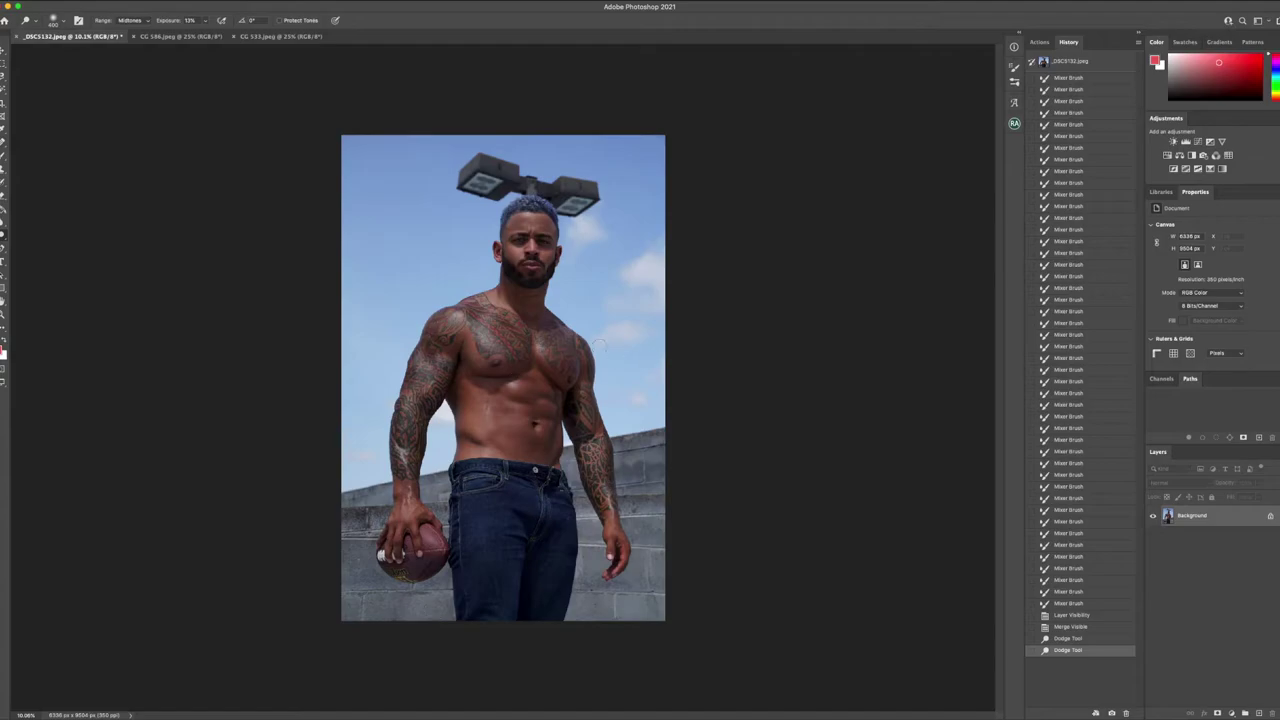
pyautogui.moveTo(500, 370); pyautogui.dragTo(510, 366)
pyautogui.click(536, 358)
pyautogui.click(544, 368)
pyautogui.click(549, 377)
pyautogui.click(553, 376)
pyautogui.click(561, 379)
pyautogui.click(569, 391)
pyautogui.click(560, 403)
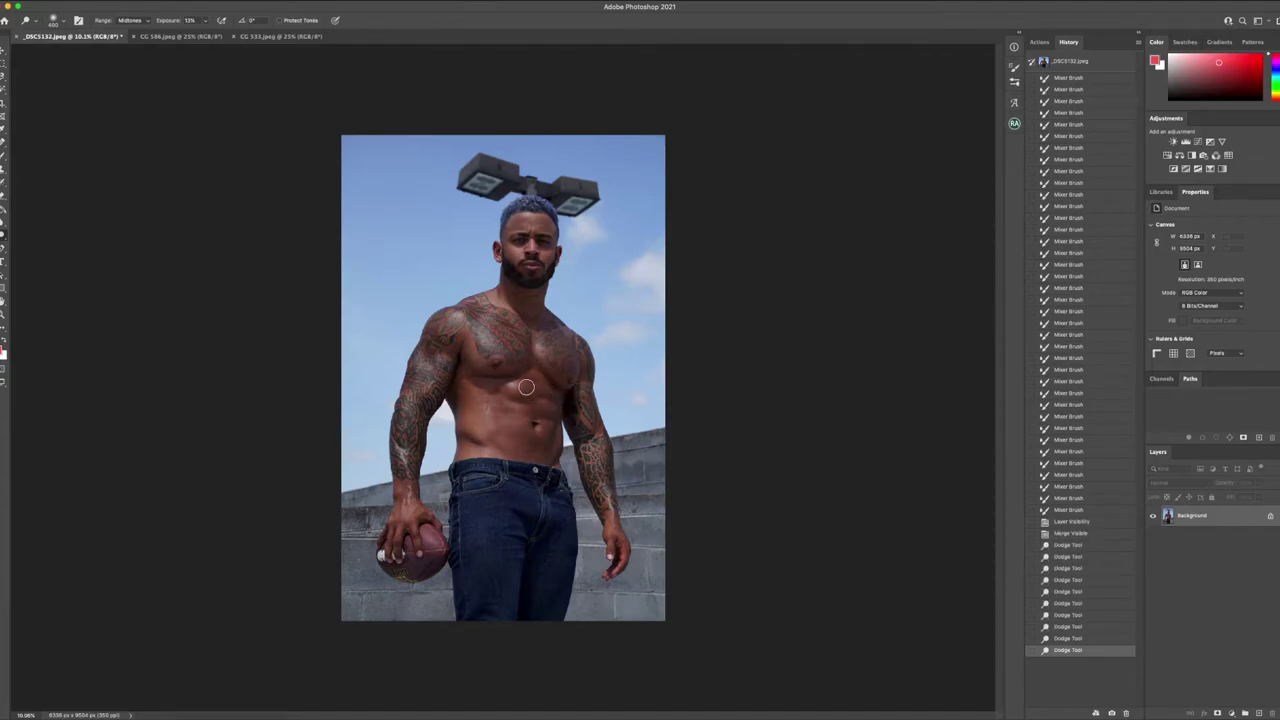
# Lighten the abdominal muscles around and beside the navel with Dodge tool strokes at 13% exposure on the midtones.
pyautogui.click(550, 392)
pyautogui.click(552, 407)
pyautogui.click(541, 413)
pyautogui.click(537, 425)
pyautogui.click(547, 434)
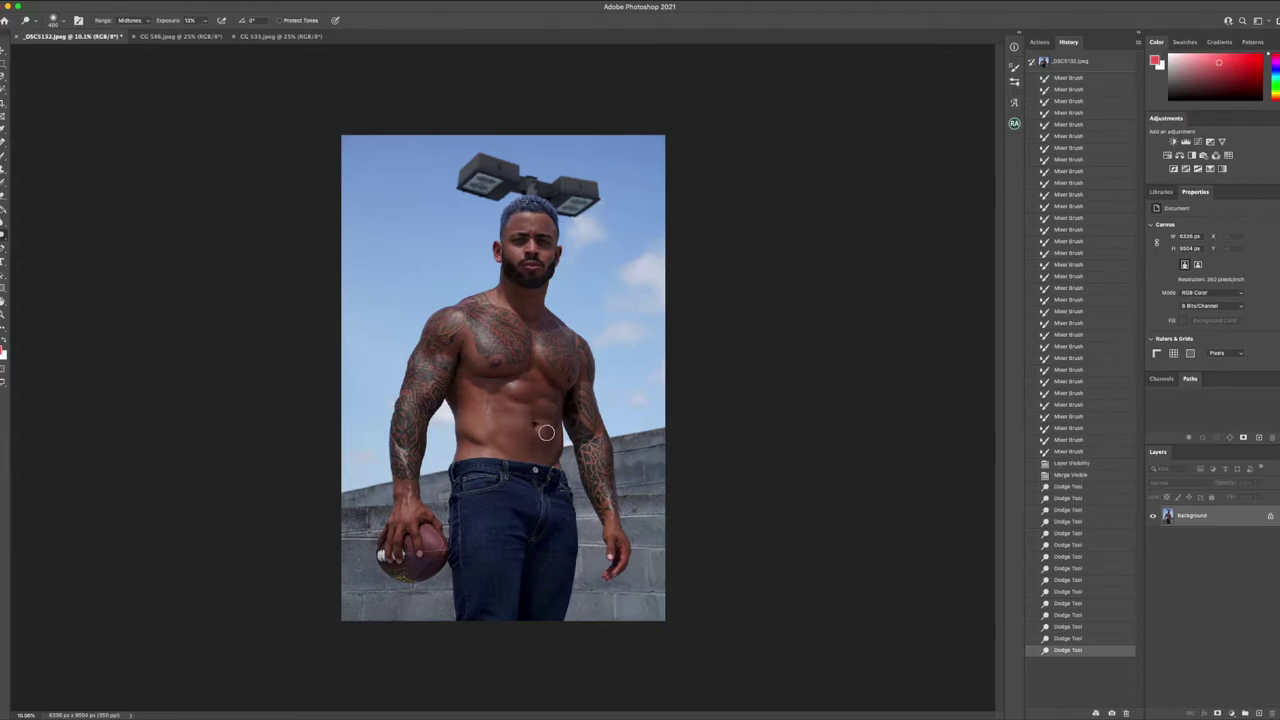
pyautogui.click(549, 429)
pyautogui.click(583, 439)
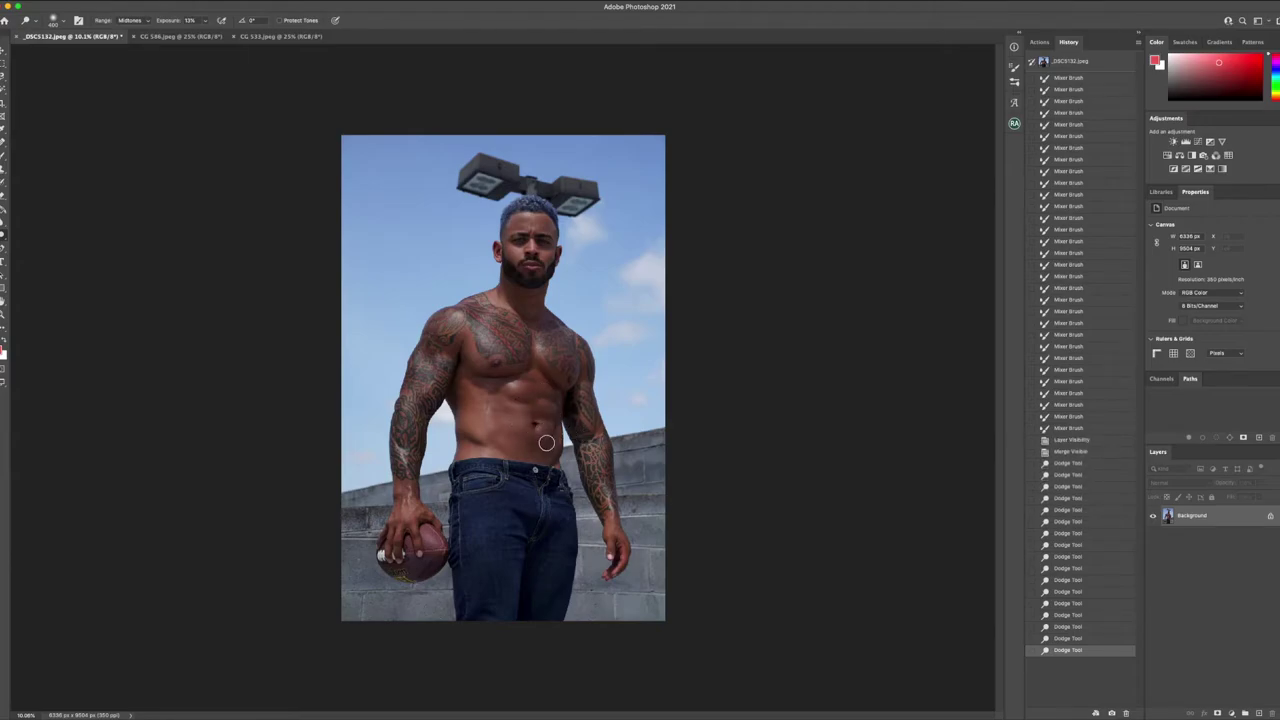
# Dodge the highlights below the chest, along the ribs and flank, and on the lowered hand.
pyautogui.click(531, 378)
pyautogui.click(470, 428)
pyautogui.click(462, 422)
pyautogui.click(469, 381)
pyautogui.click(471, 386)
pyautogui.click(612, 544)
# Brighten the lower abdomen and the waist area above the jeans with smaller Dodge tool strokes.
pyautogui.click(507, 455)
pyautogui.click(486, 434)
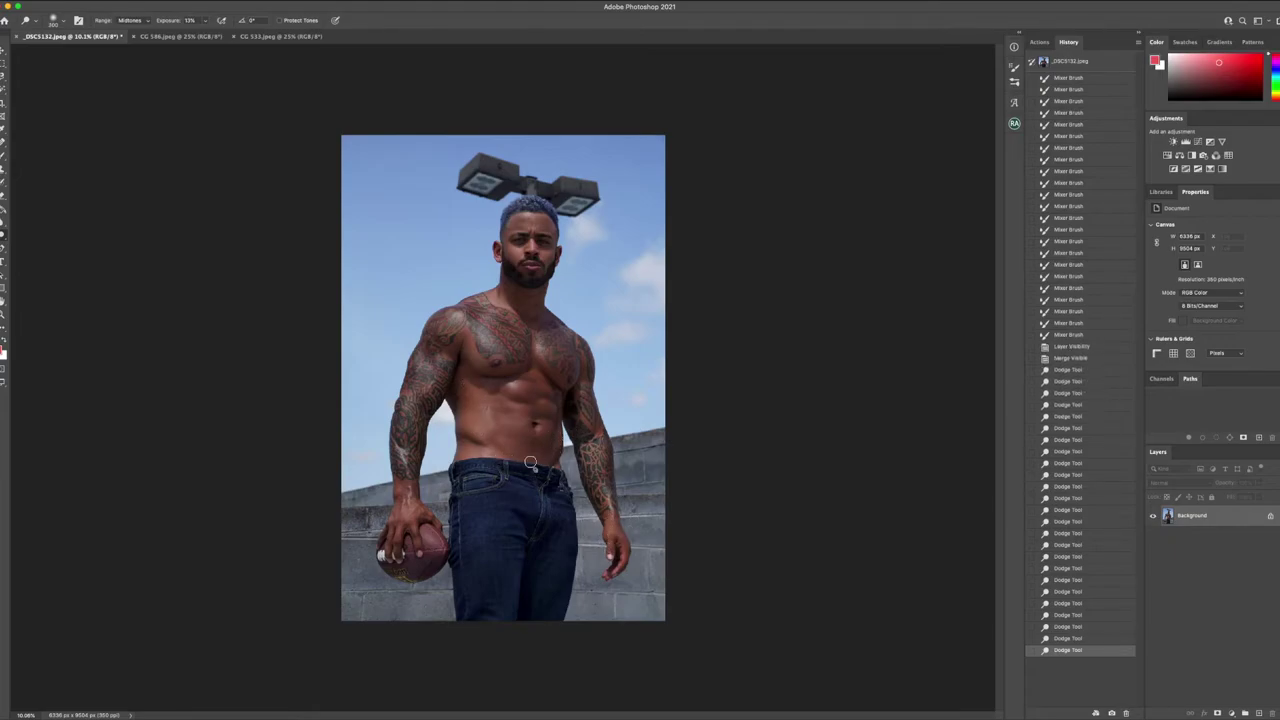
pyautogui.click(490, 449)
pyautogui.click(481, 434)
pyautogui.click(483, 424)
pyautogui.click(494, 400)
# Dodge the highlights on the chest, neck and cheek.
pyautogui.click(511, 365)
pyautogui.click(522, 280)
pyautogui.click(540, 289)
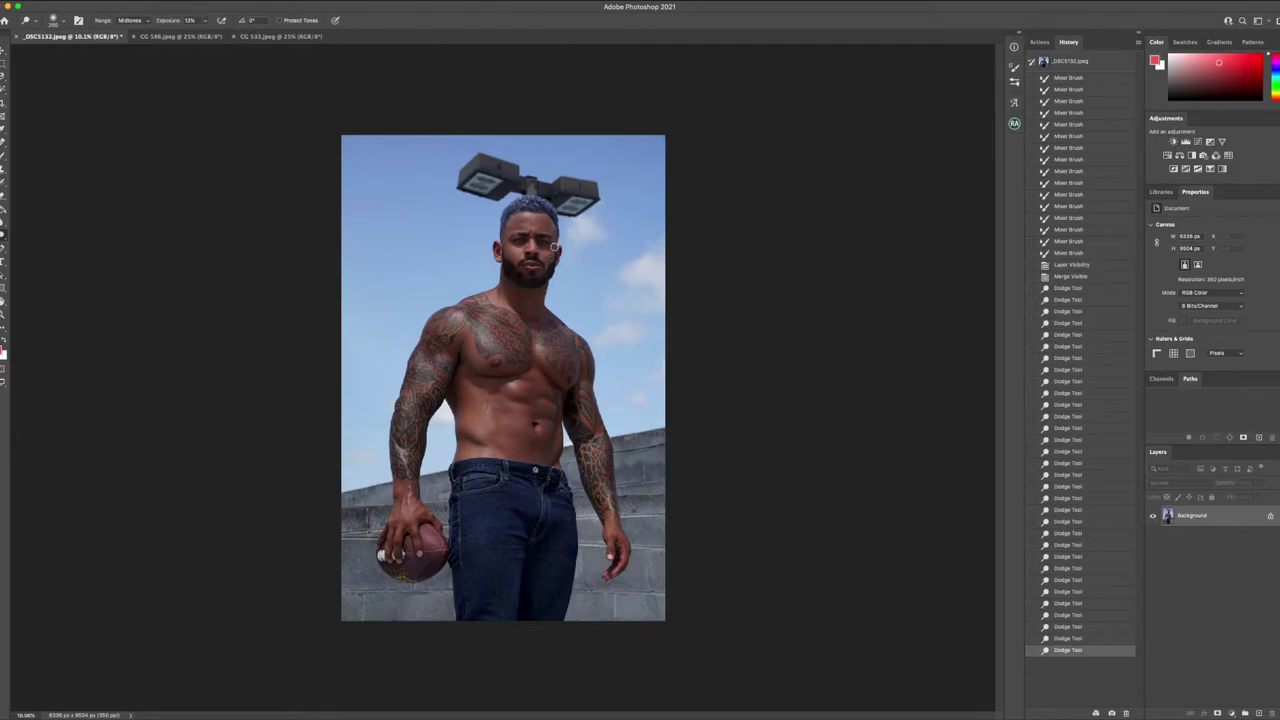
pyautogui.click(509, 245)
# Run the Advance Frequency Separation action with a reduced Gaussian Blur radius for the low-frequency layer.
pyautogui.click(1040, 42)
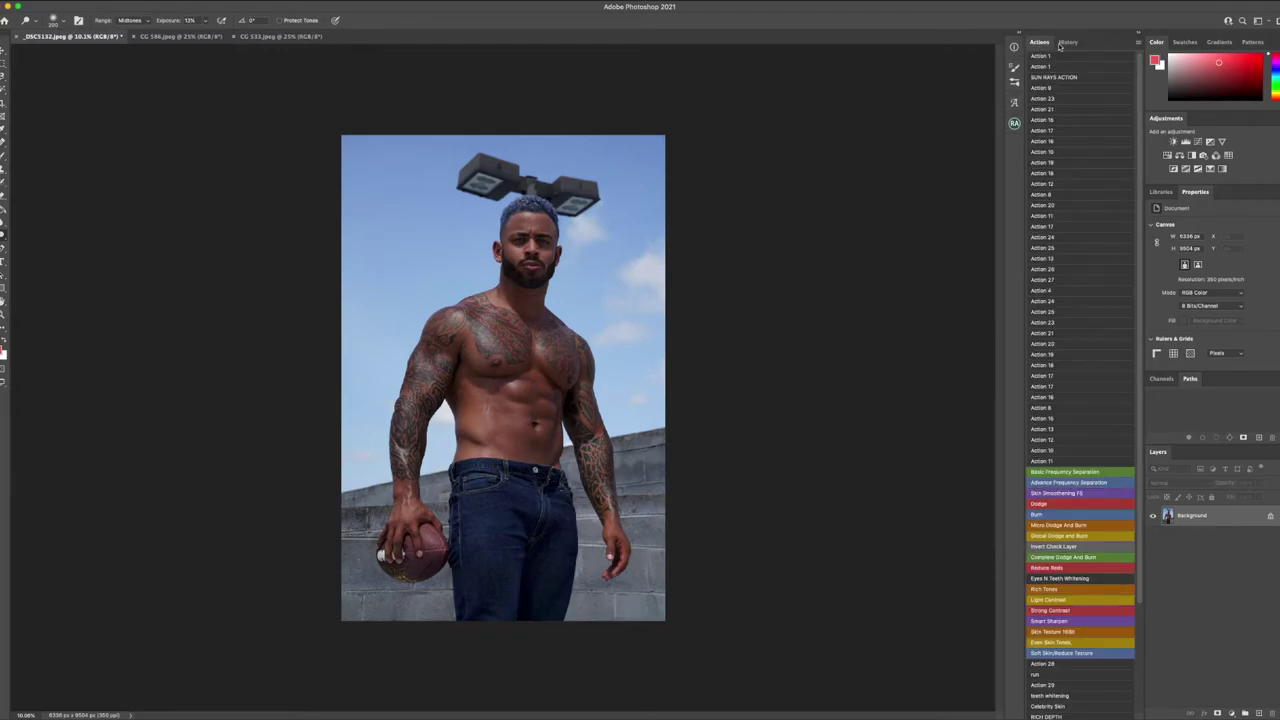
pyautogui.click(1078, 486)
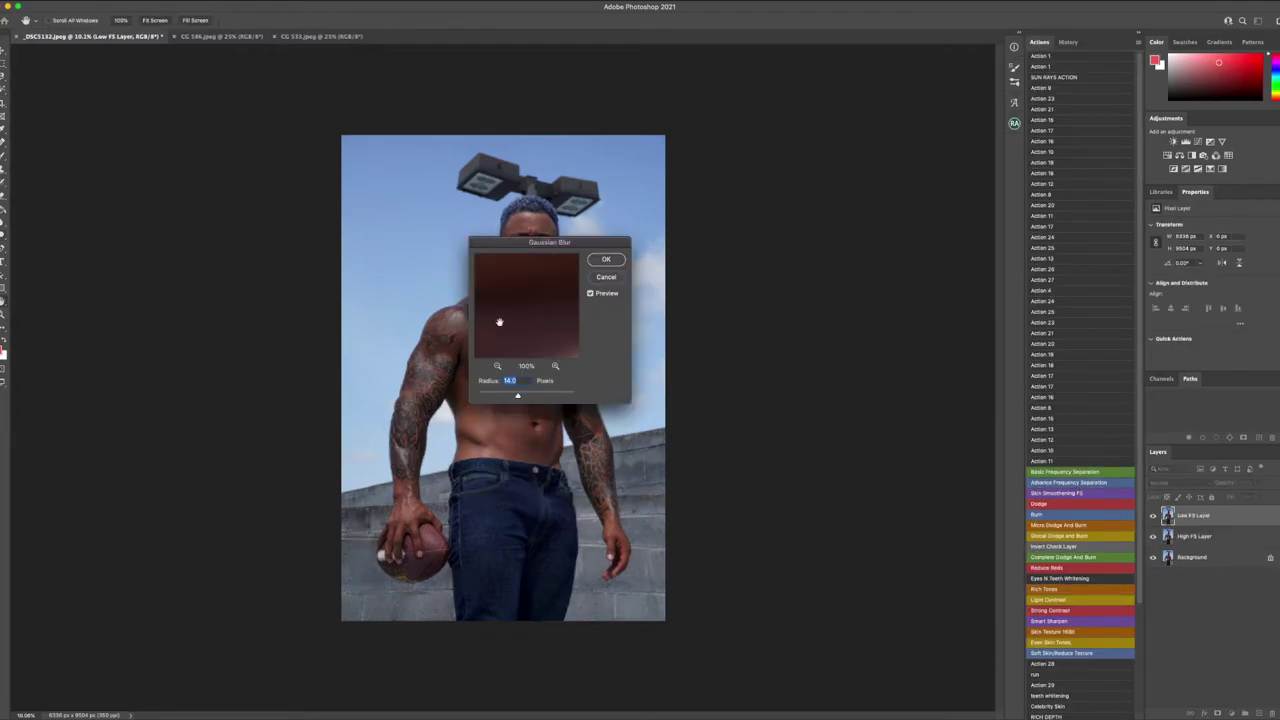
pyautogui.click(500, 396)
pyautogui.click(607, 261)
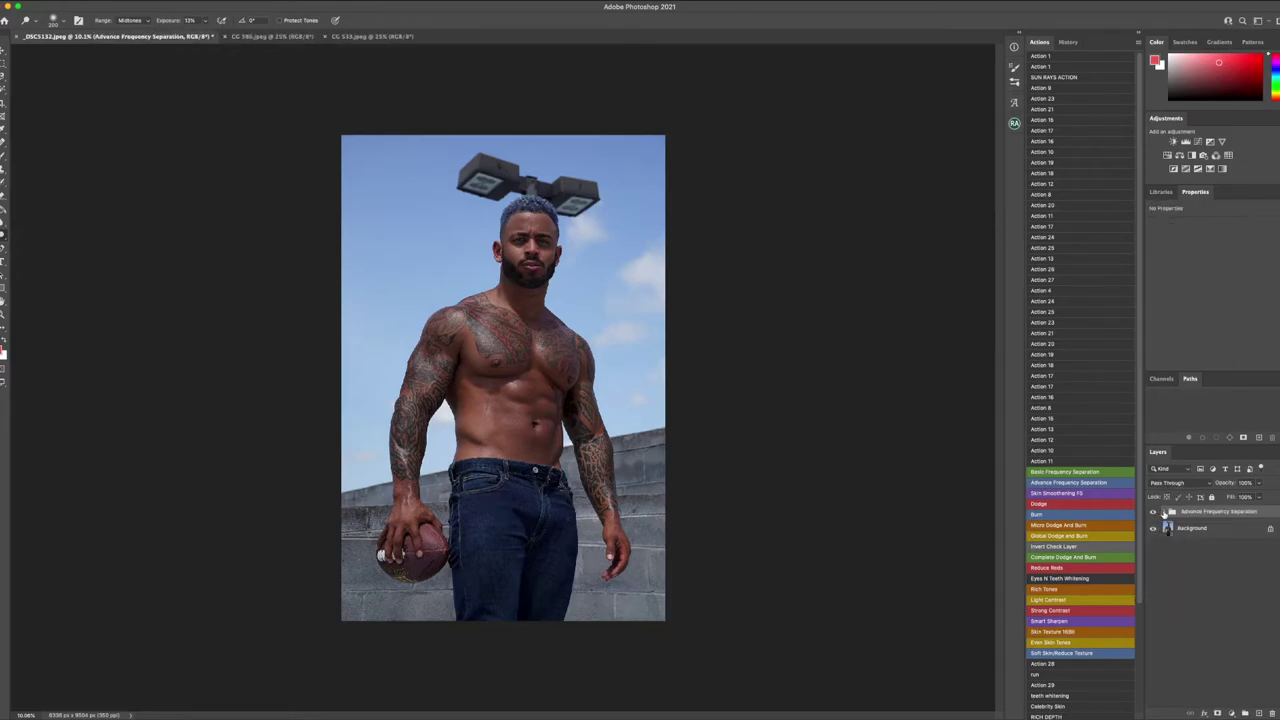
# Smooth the skin tones on the Low FS Layer copy inside the Advance Frequency Separation group with the Mixer Brush.
pyautogui.click(1165, 512)
pyautogui.click(1182, 572)
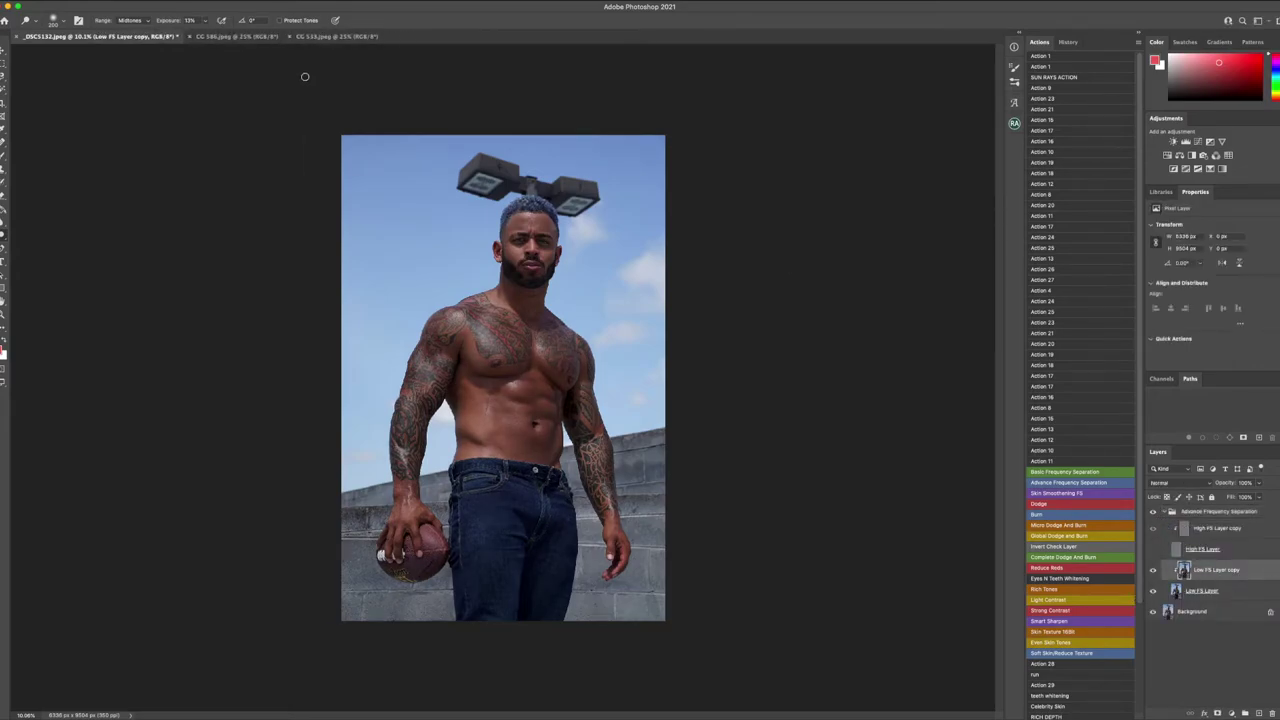
pyautogui.click(5, 156)
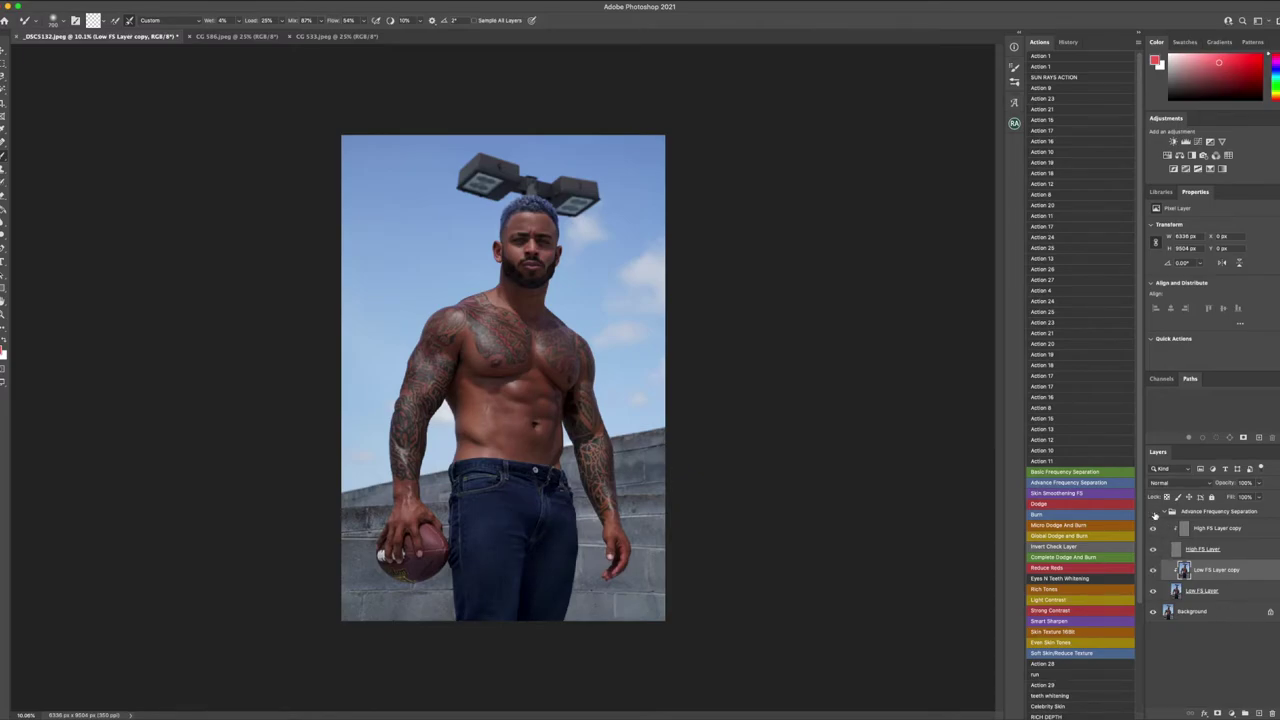
# Lower the High FS Layer's opacity to about 28% and flatten the image.
pyautogui.click(1228, 614)
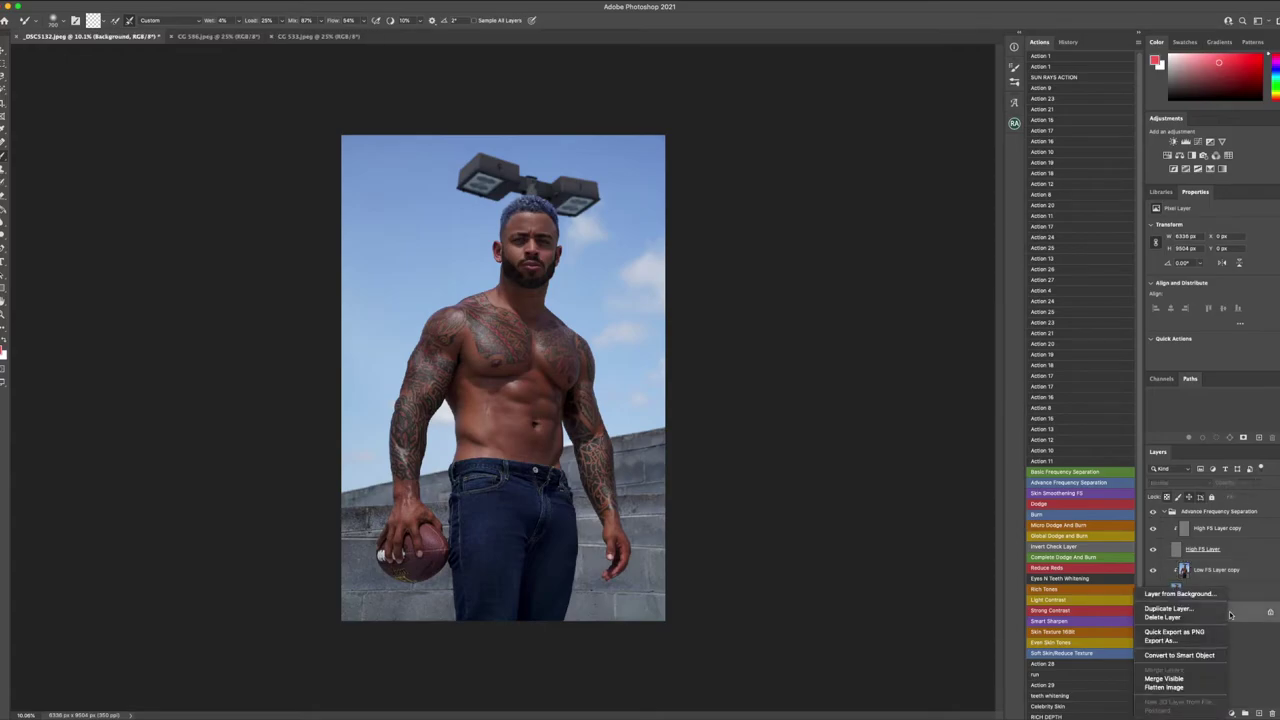
pyautogui.click(1230, 552)
pyautogui.click(1258, 485)
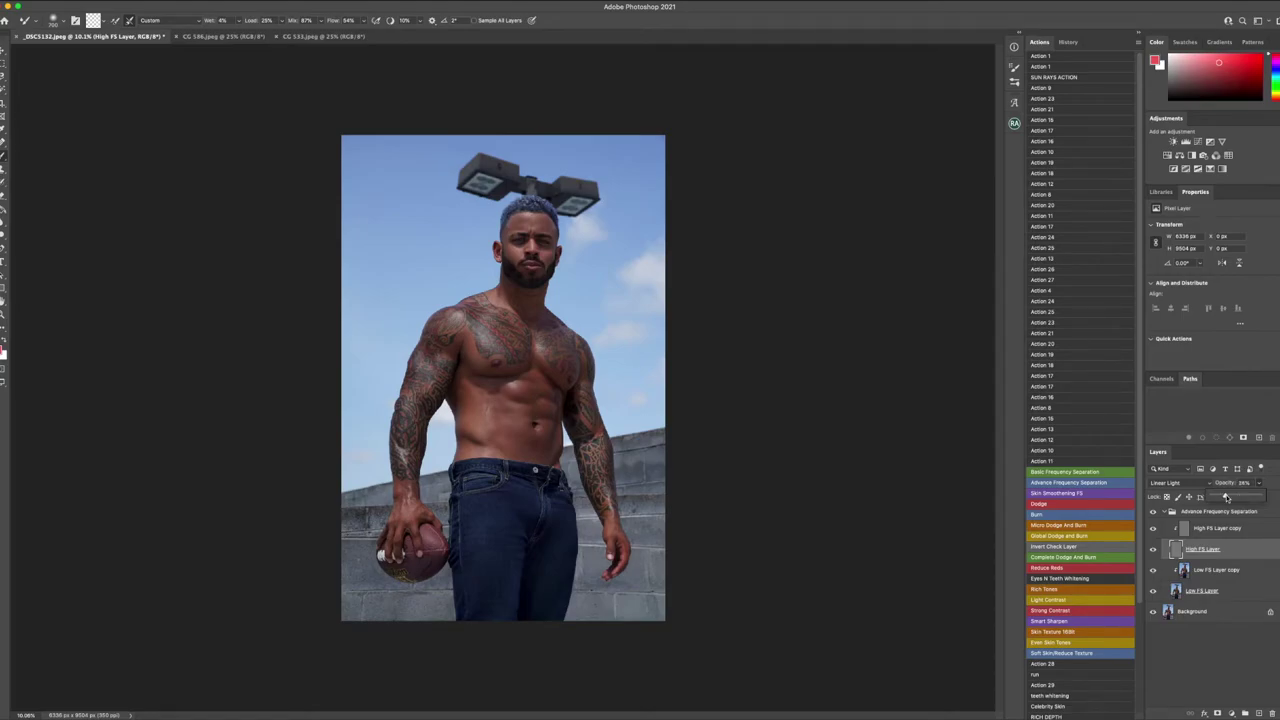
pyautogui.rightClick(1222, 608)
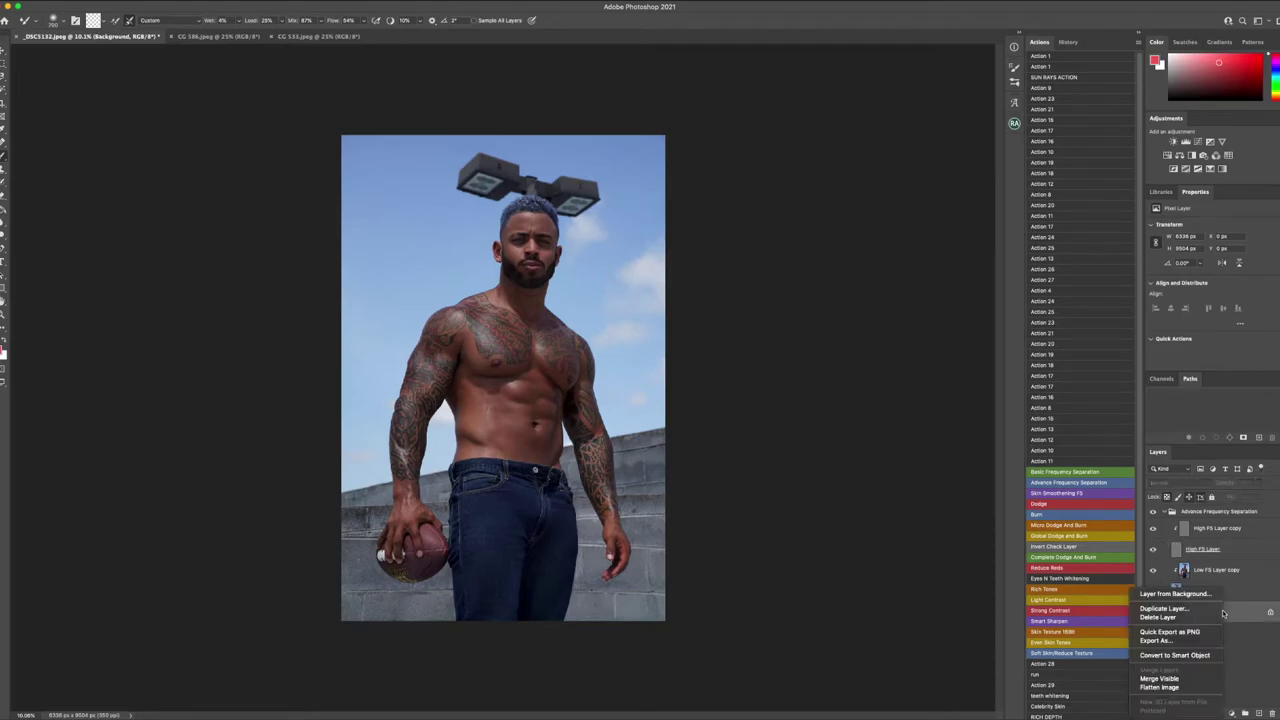
pyautogui.click(1175, 688)
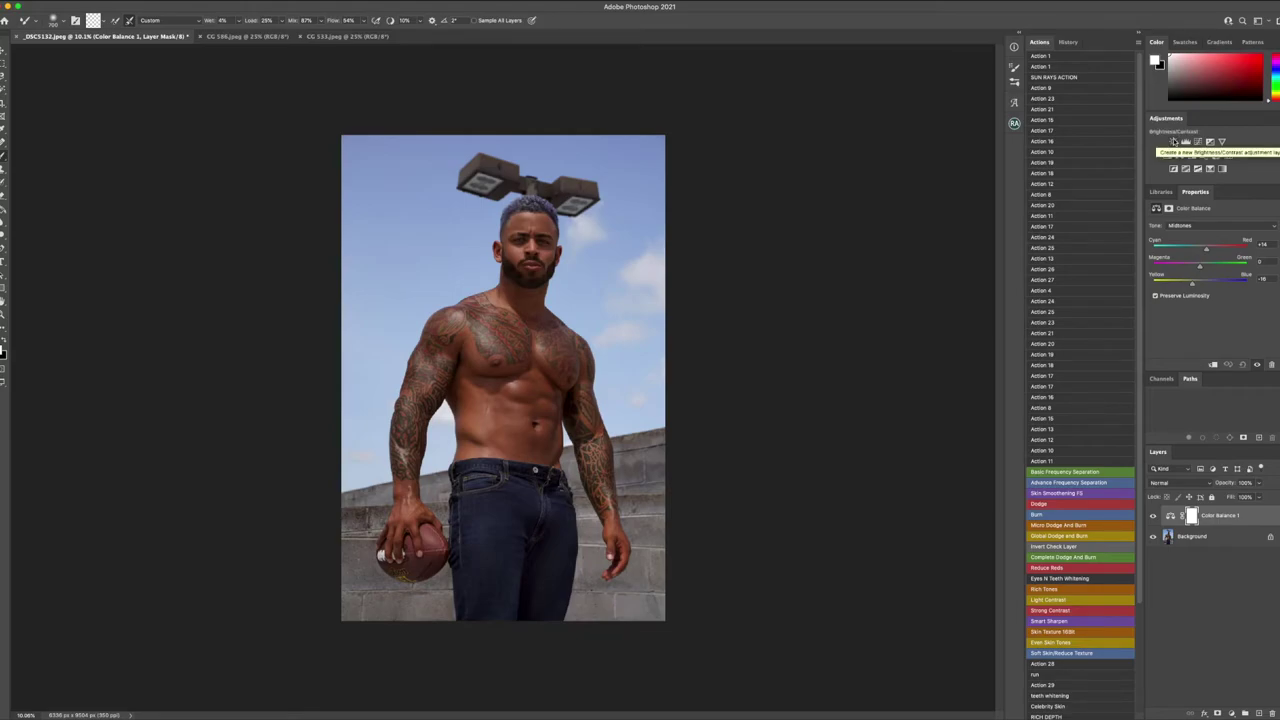
# Add a Brightness/Contrast adjustment layer above Color Balance 1 with brightness 3 and contrast 21.
pyautogui.click(1175, 142)
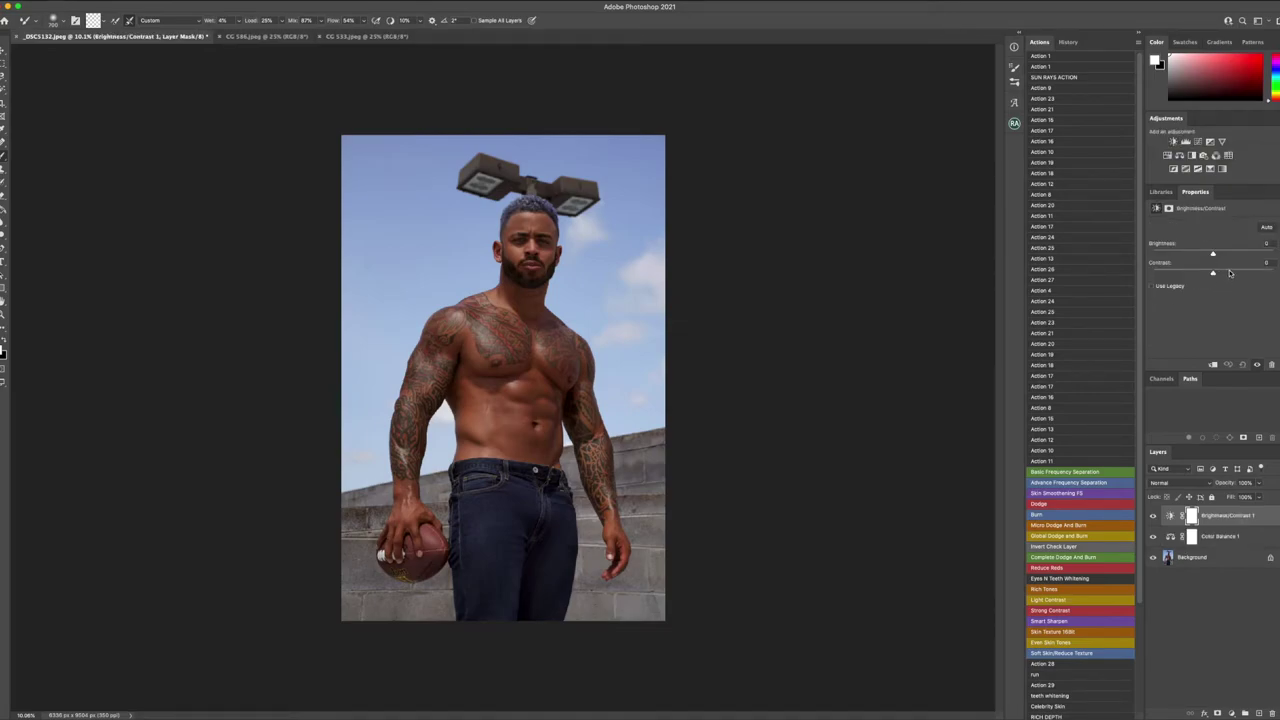
pyautogui.click(1230, 273)
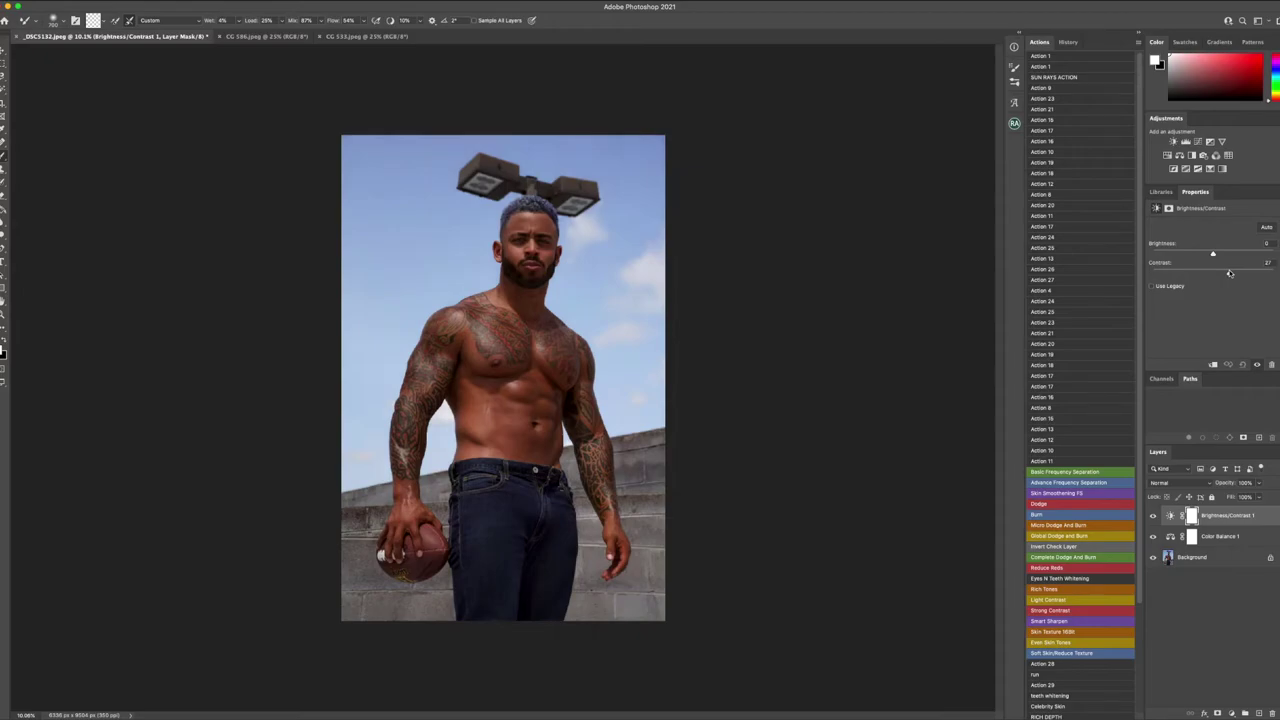
pyautogui.moveTo(1230, 273); pyautogui.dragTo(1227, 274)
pyautogui.click(1214, 255)
# Add a Selective Color adjustment directly above the Background layer and adjust cyan, magenta and yellow in the Reds.
pyautogui.rightClick(1205, 559)
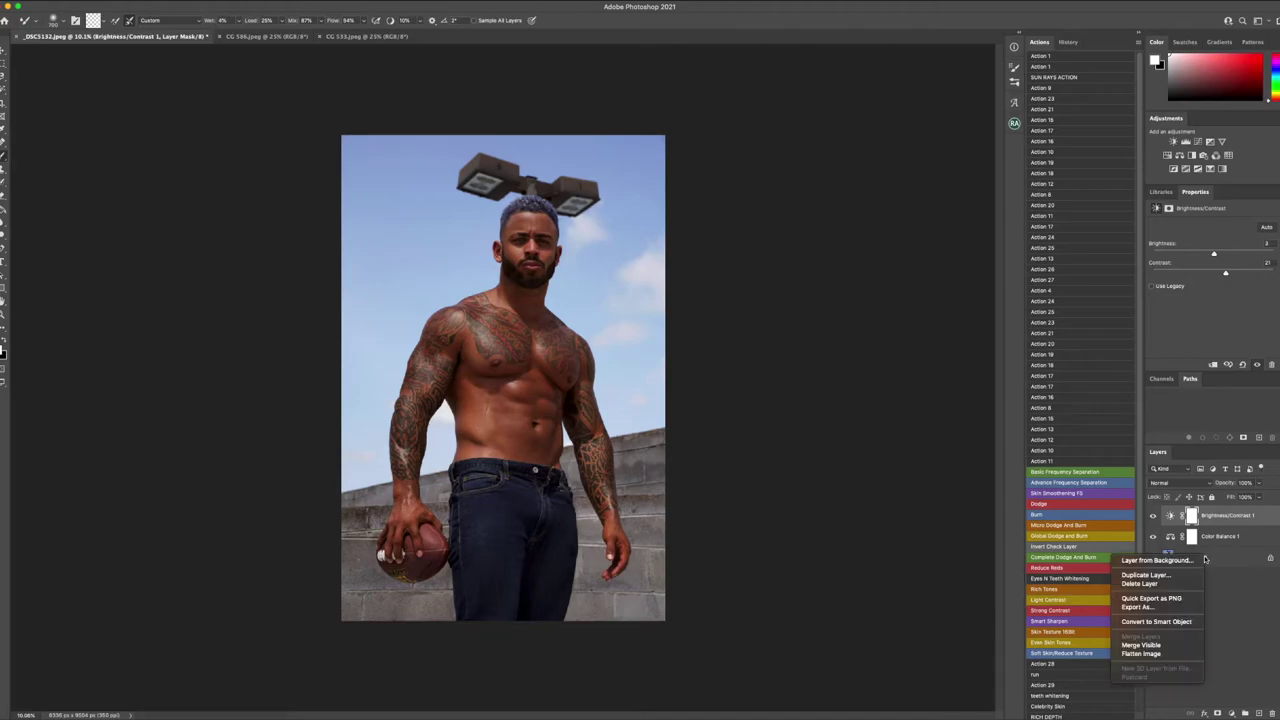
pyautogui.click(1223, 564)
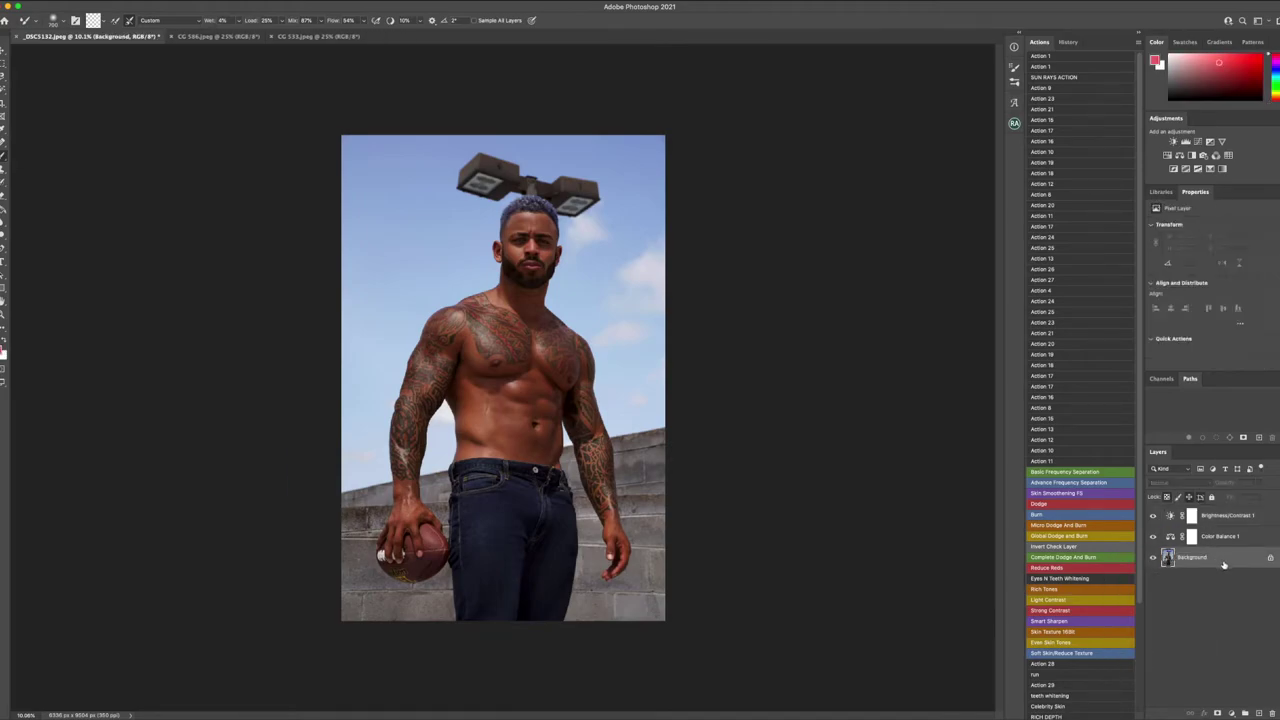
pyautogui.rightClick(1223, 564)
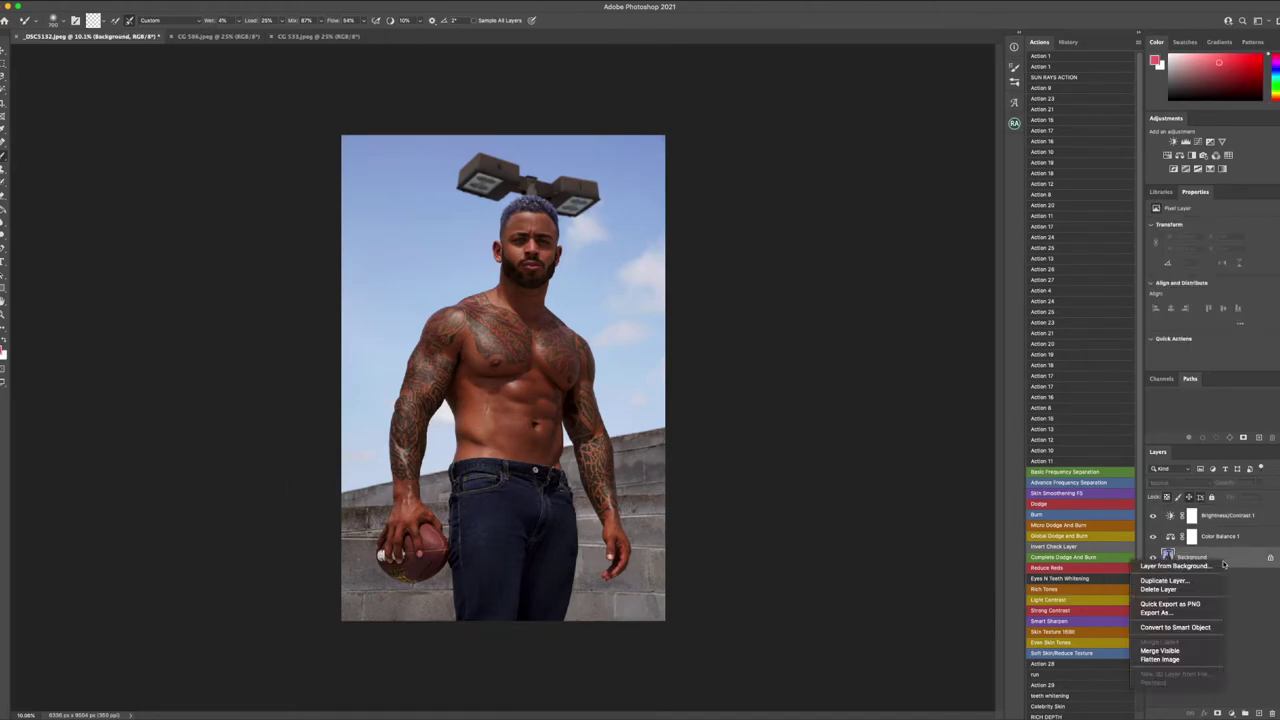
pyautogui.click(1217, 186)
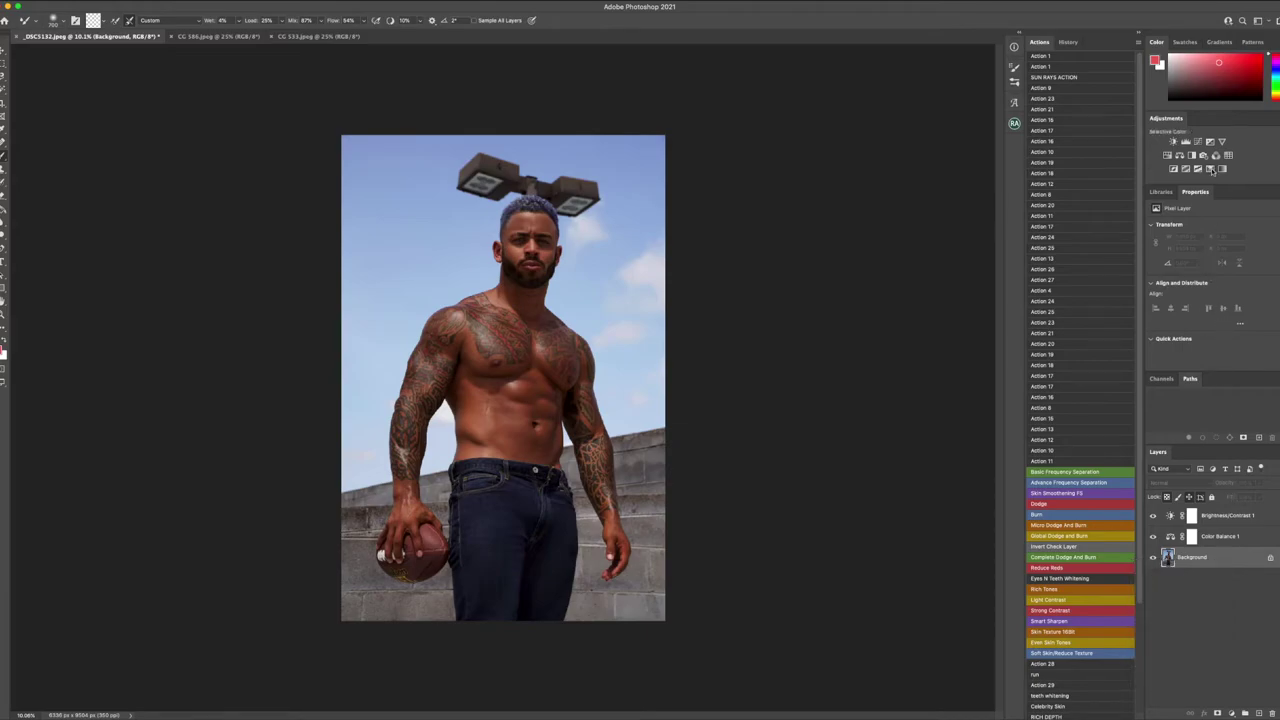
pyautogui.click(1214, 167)
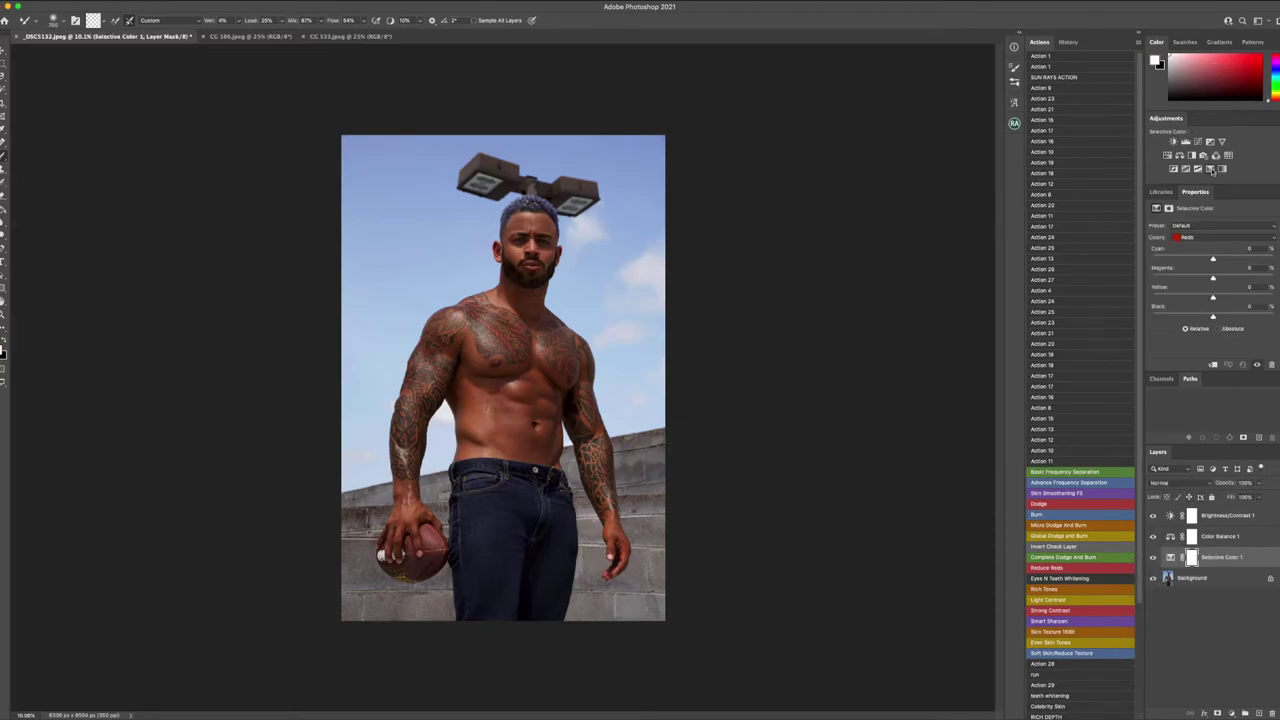
pyautogui.click(1203, 259)
pyautogui.moveTo(1213, 280); pyautogui.dragTo(1210, 299)
pyautogui.moveTo(1206, 300); pyautogui.dragTo(1215, 300)
# Set the Cyans in the Selective Color adjustment to cyan +41, magenta +27, yellow +22 and black +8.
pyautogui.click(1199, 239)
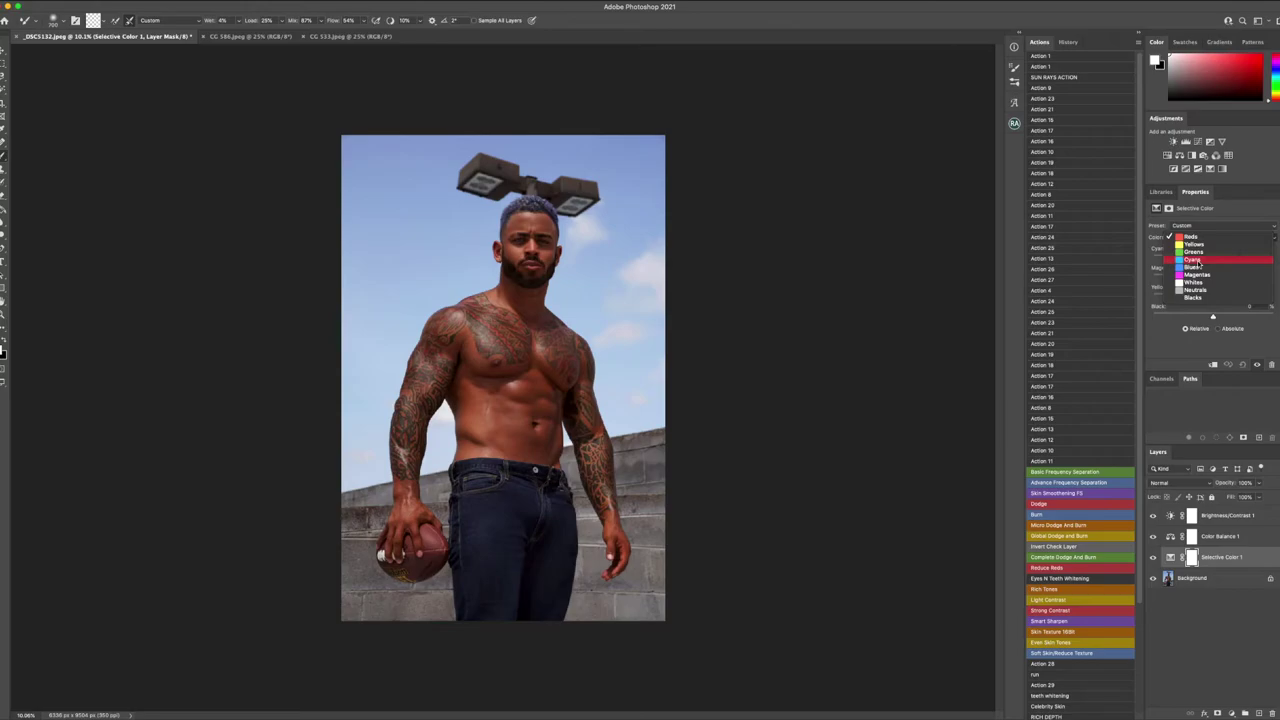
pyautogui.click(1193, 261)
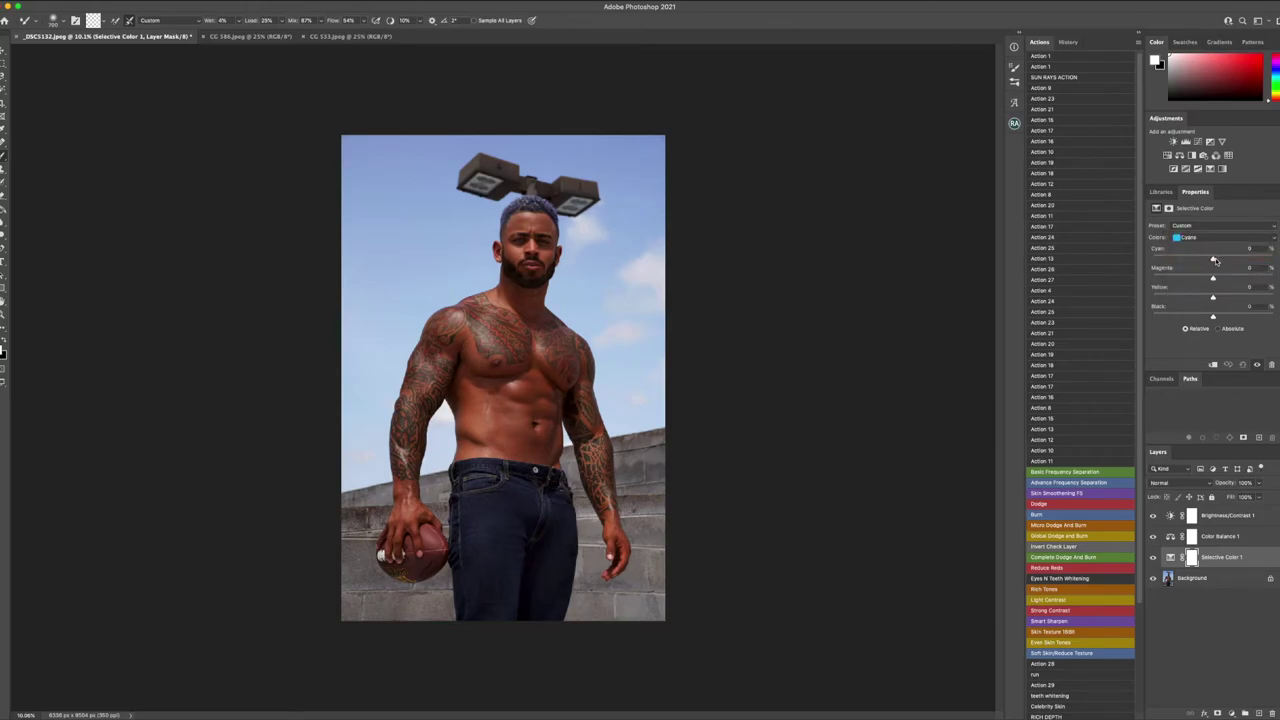
pyautogui.moveTo(1213, 261); pyautogui.dragTo(1218, 317)
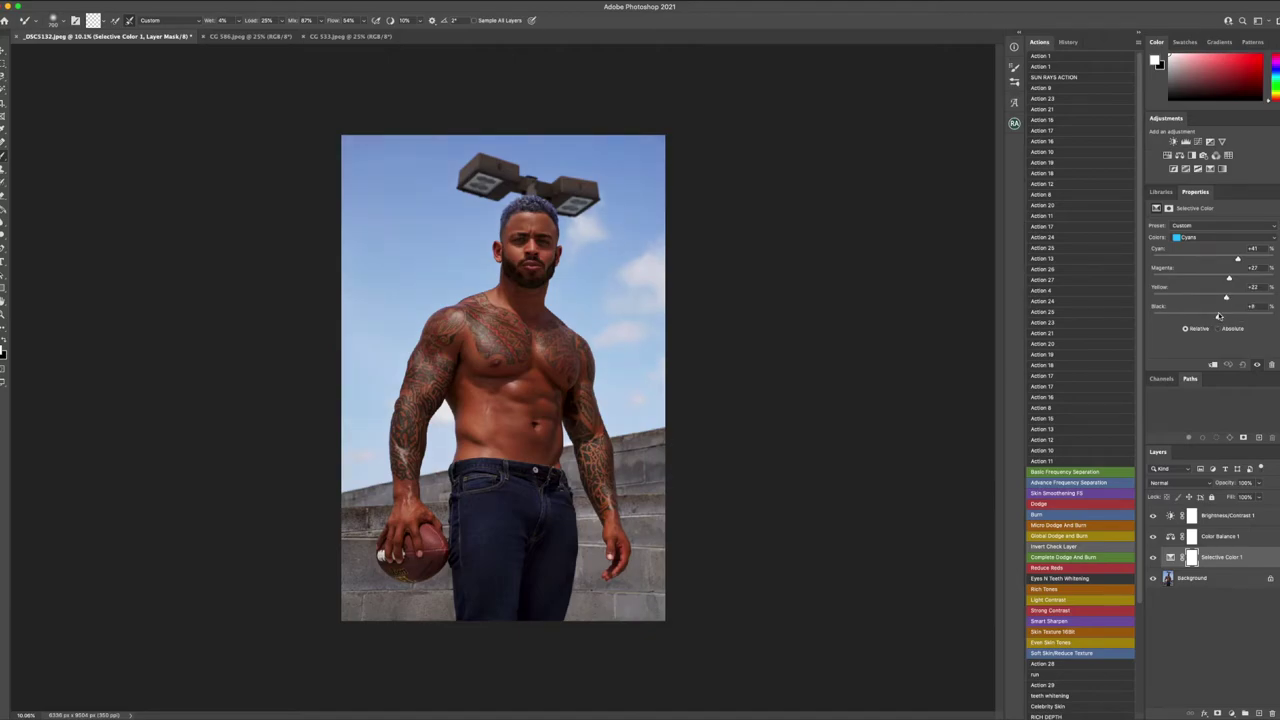
# Push cyan up to +100% in the Blues of the Selective Color adjustment and fine-tune their other components.
pyautogui.click(1208, 238)
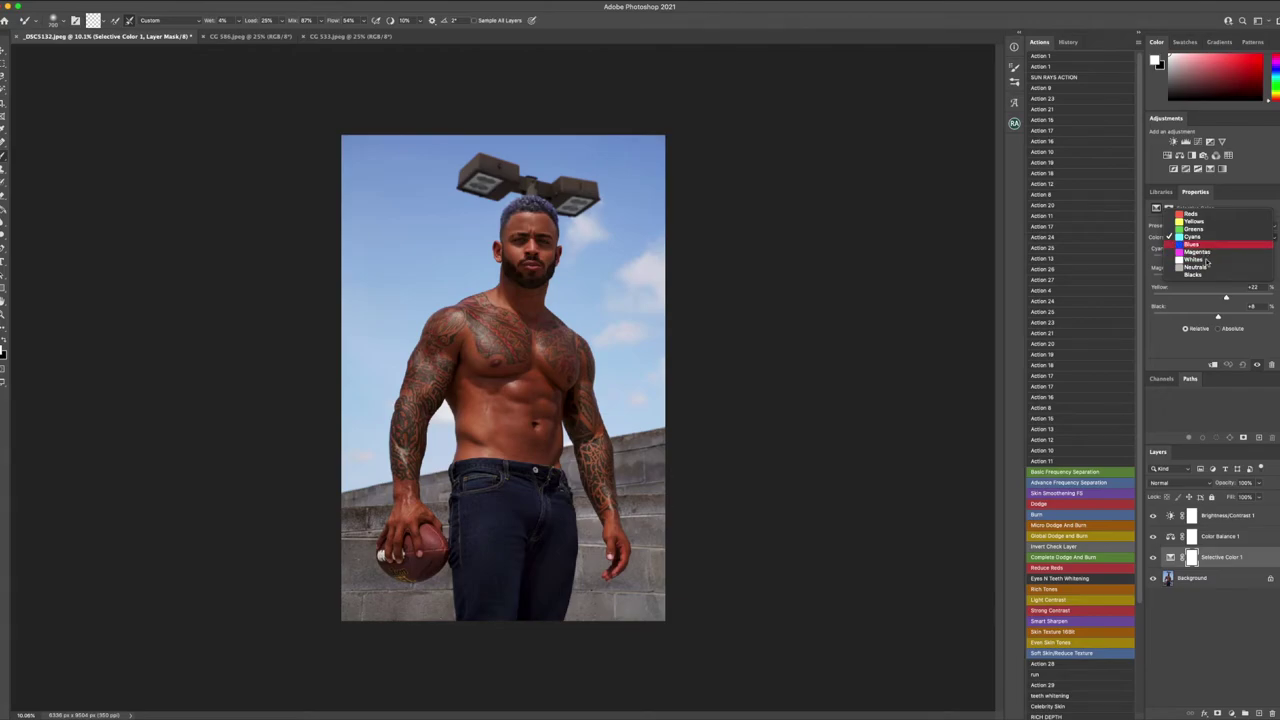
pyautogui.click(1200, 244)
pyautogui.moveTo(1214, 259); pyautogui.dragTo(1246, 268)
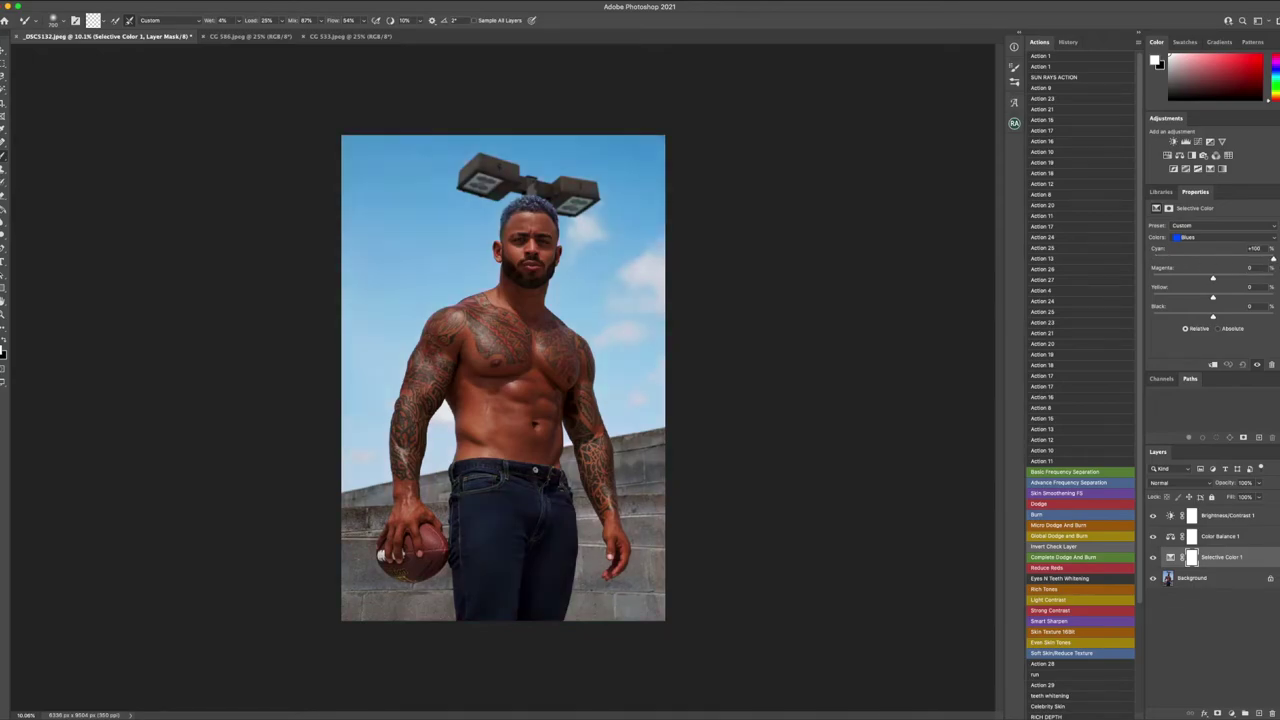
pyautogui.moveTo(1266, 268); pyautogui.dragTo(1214, 317)
# Add a Hue/Saturation adjustment above the Background layer with saturation -23 and flatten the image.
pyautogui.click(1211, 587)
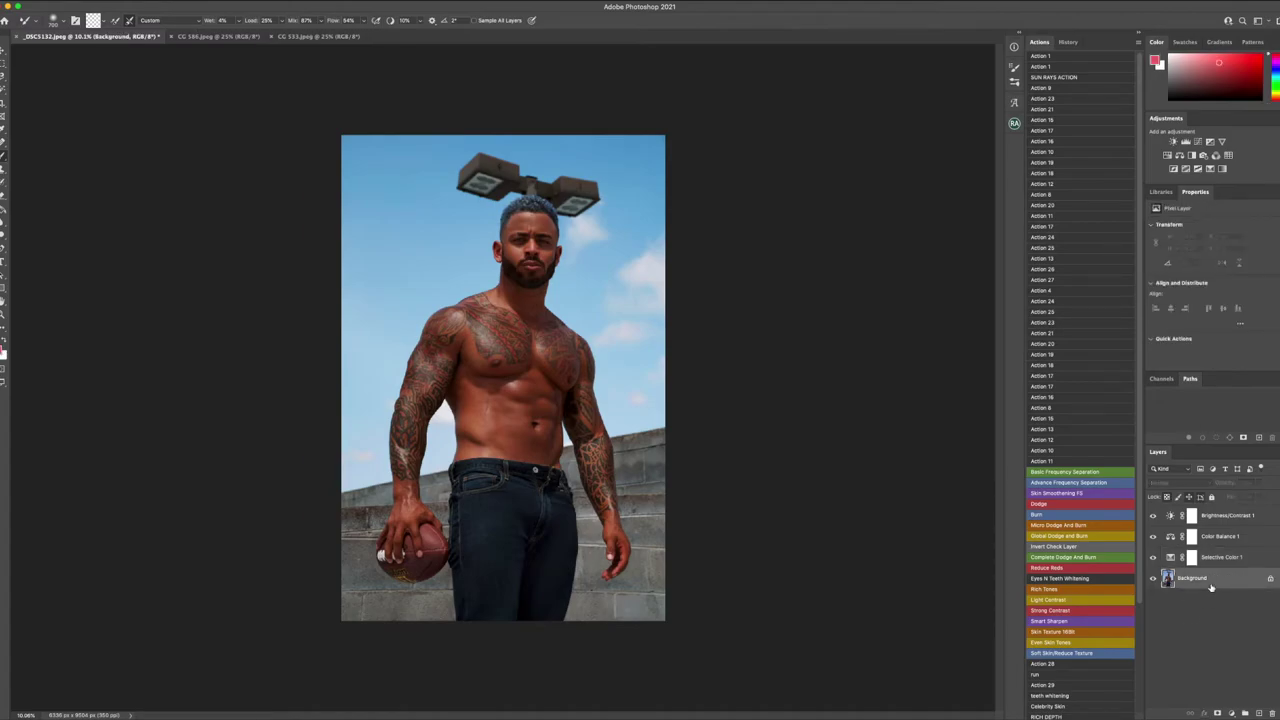
pyautogui.click(1169, 156)
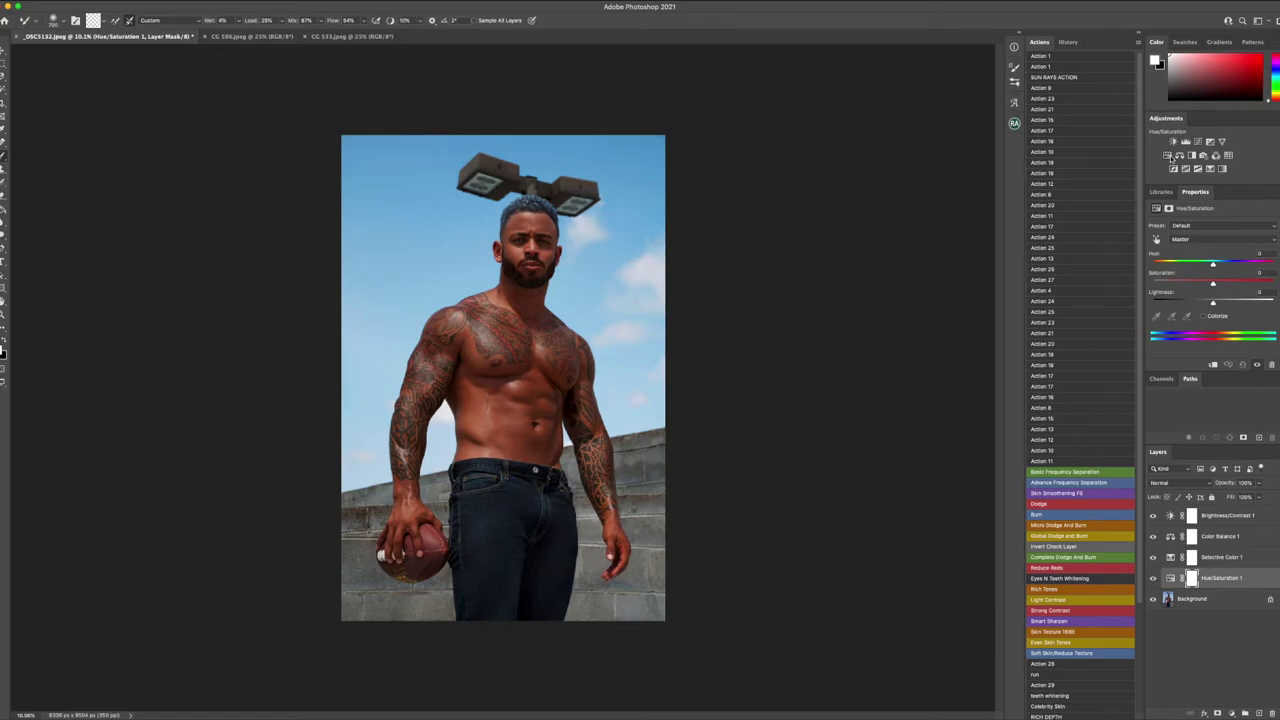
pyautogui.moveTo(1212, 285); pyautogui.dragTo(1203, 285)
pyautogui.moveTo(1201, 285); pyautogui.dragTo(1200, 286)
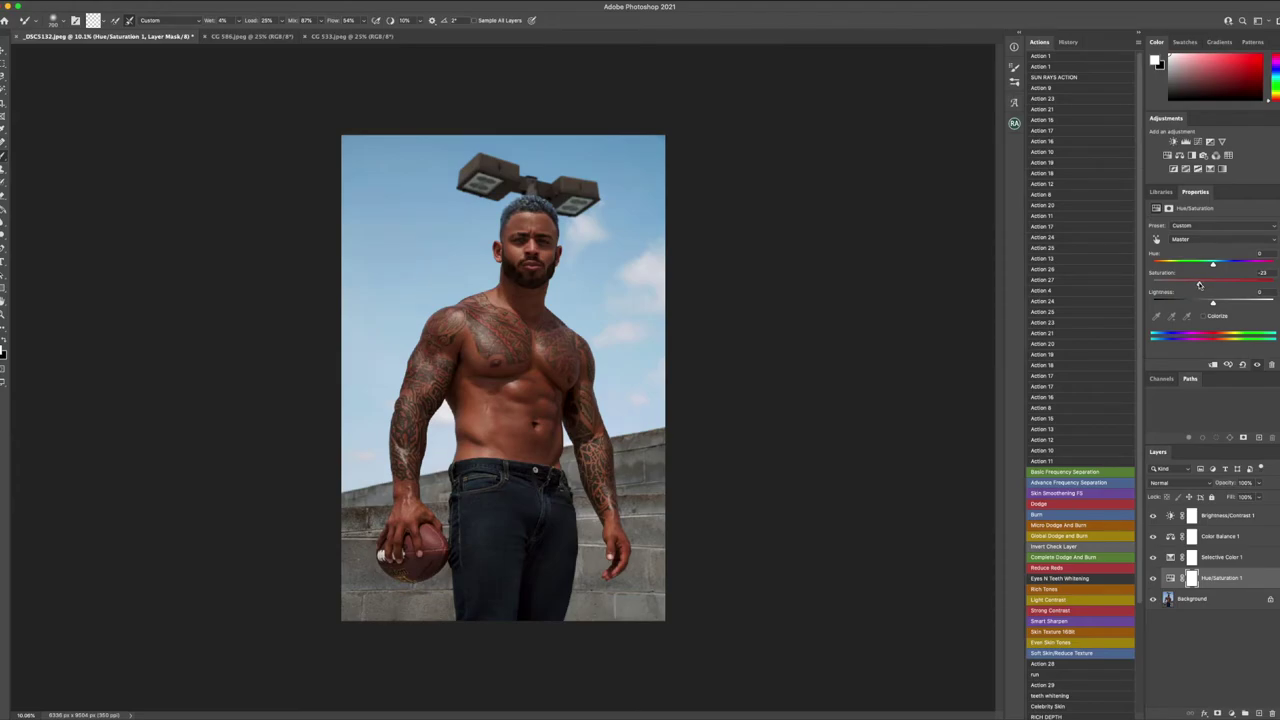
pyautogui.rightClick(1214, 596)
pyautogui.press('Escape')
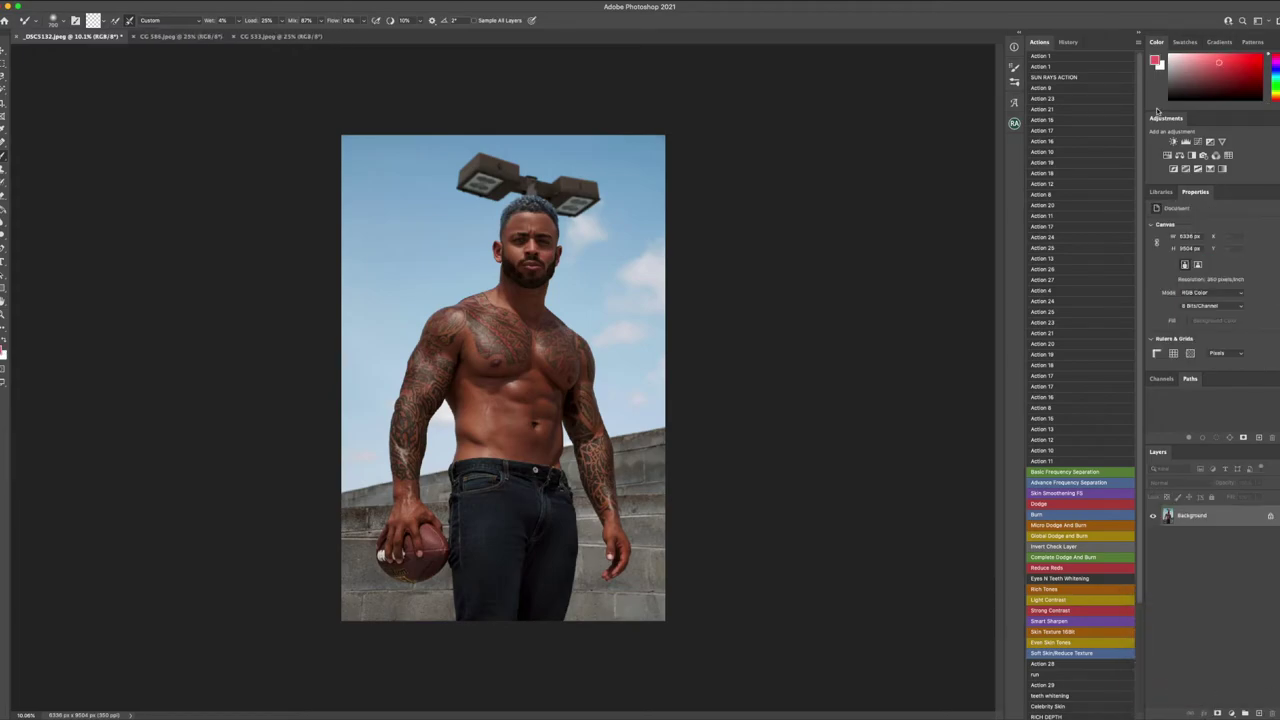
# Add Brightness/Contrast and Selective Color adjustment layers, and set the Blacks to cyan -3, yellow -7 and black +3.
pyautogui.click(1174, 141)
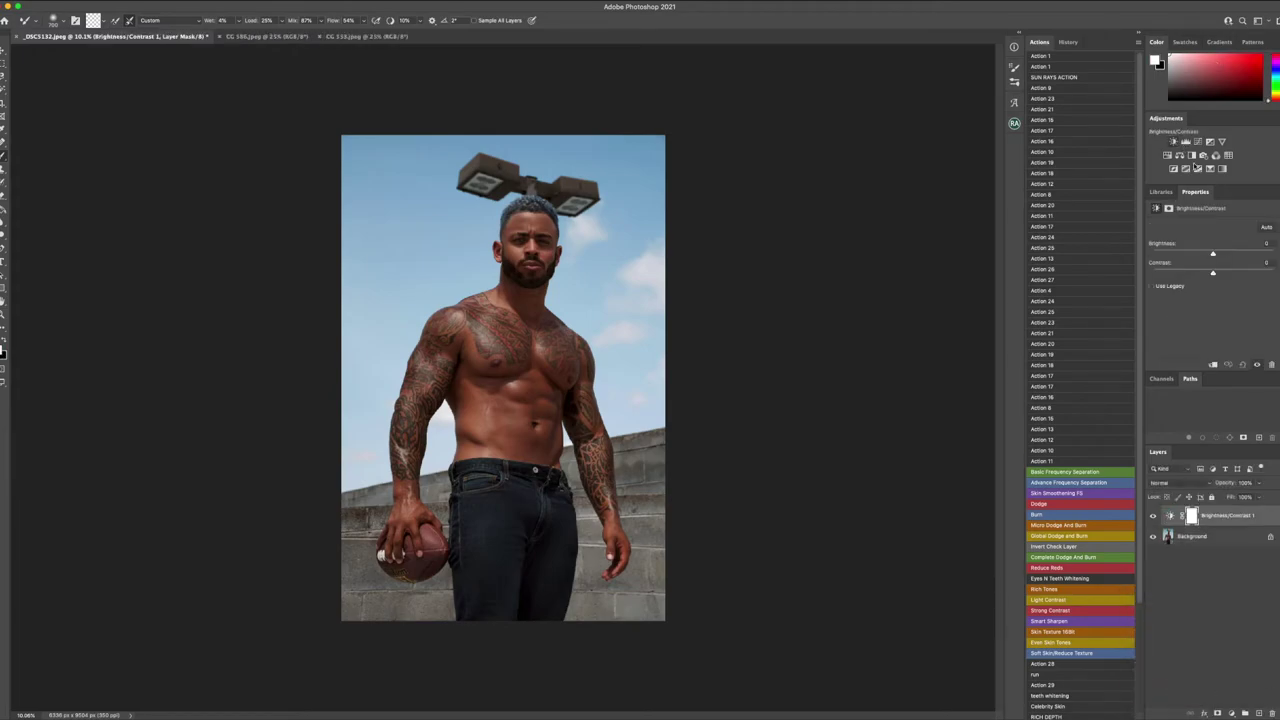
pyautogui.click(1212, 169)
pyautogui.click(1180, 240)
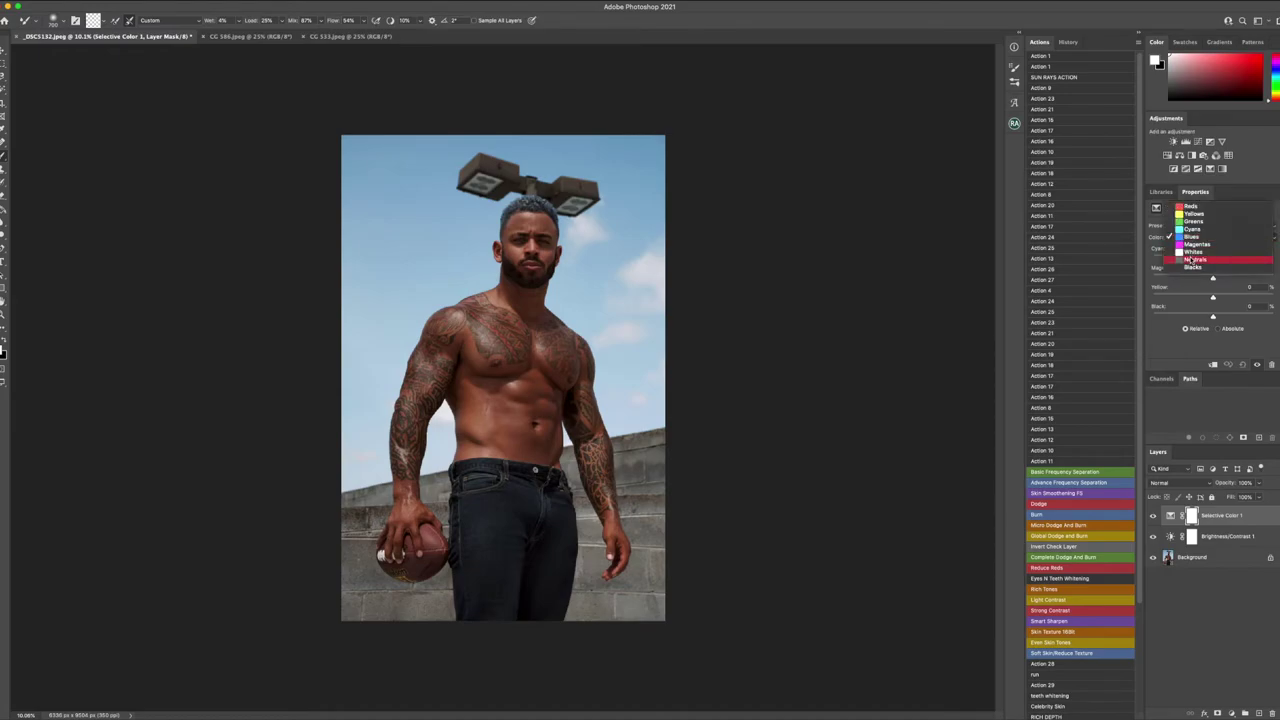
pyautogui.click(1194, 267)
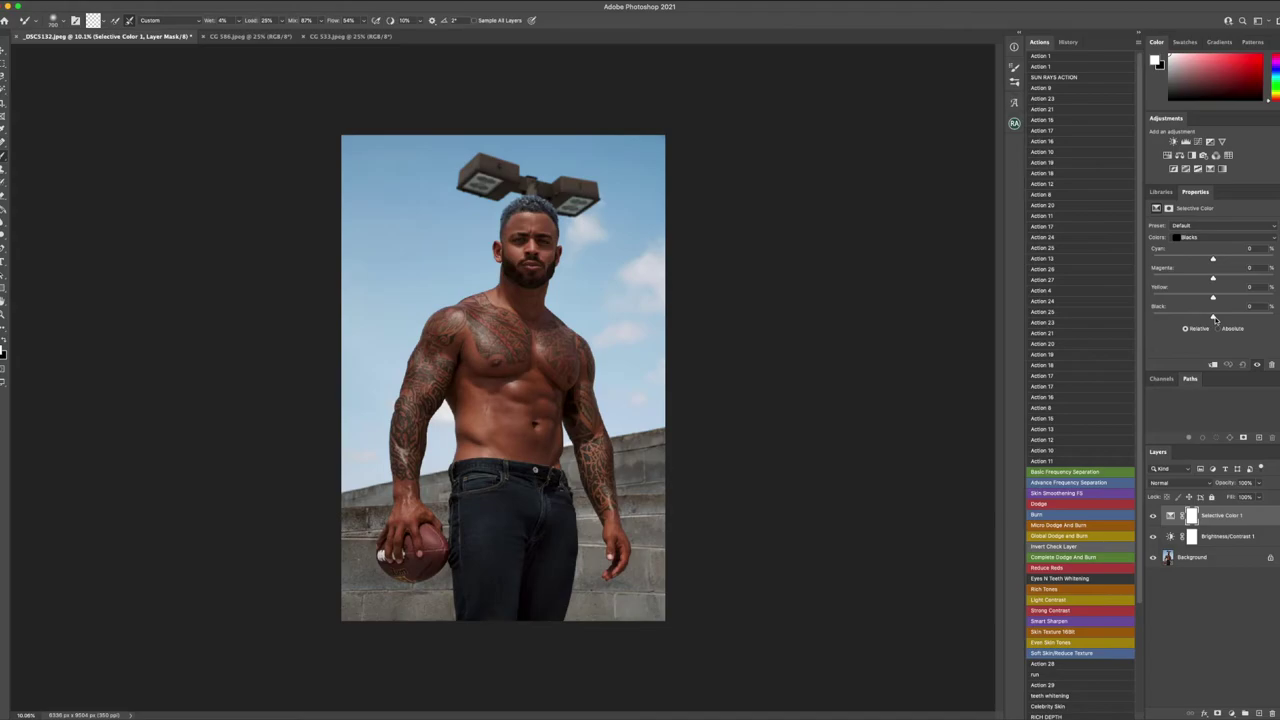
pyautogui.moveTo(1215, 318); pyautogui.dragTo(1211, 299)
pyautogui.moveTo(1211, 299); pyautogui.dragTo(1209, 300)
pyautogui.moveTo(1214, 260); pyautogui.dragTo(1212, 260)
# Compare the original opened photo with the latest edited state twice through the document history.
pyautogui.click(6, 310)
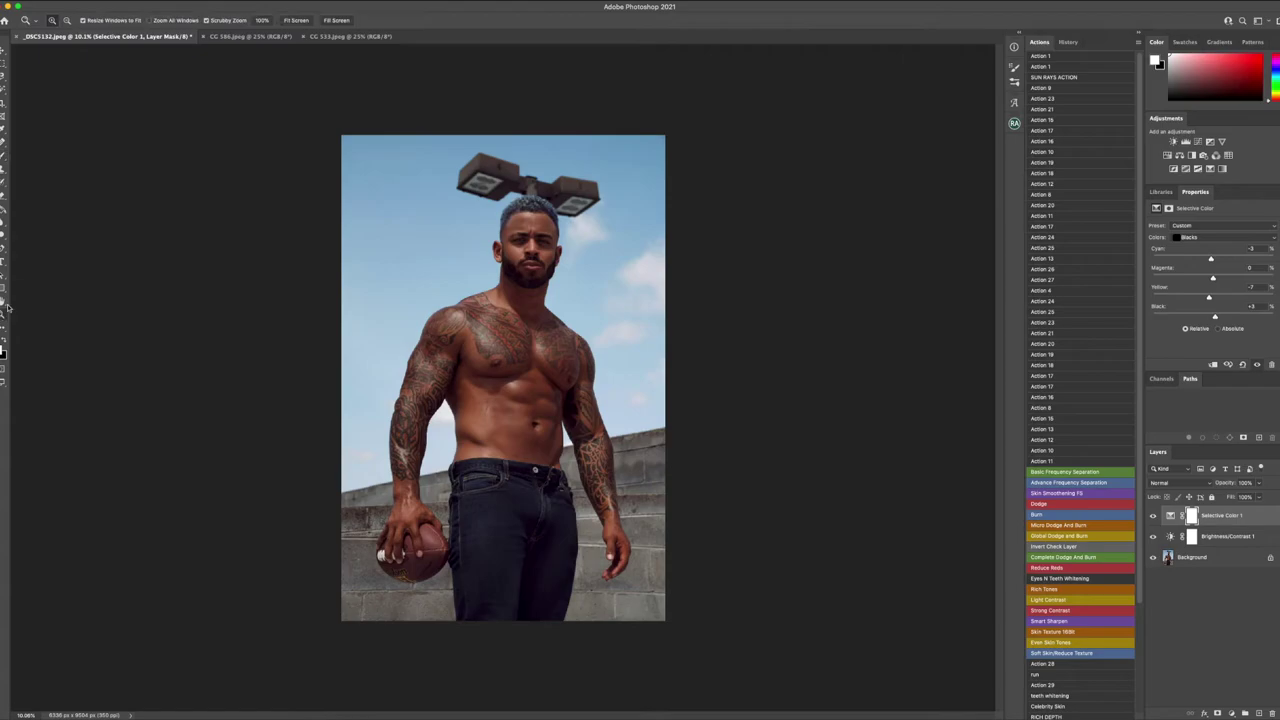
pyautogui.click(297, 20)
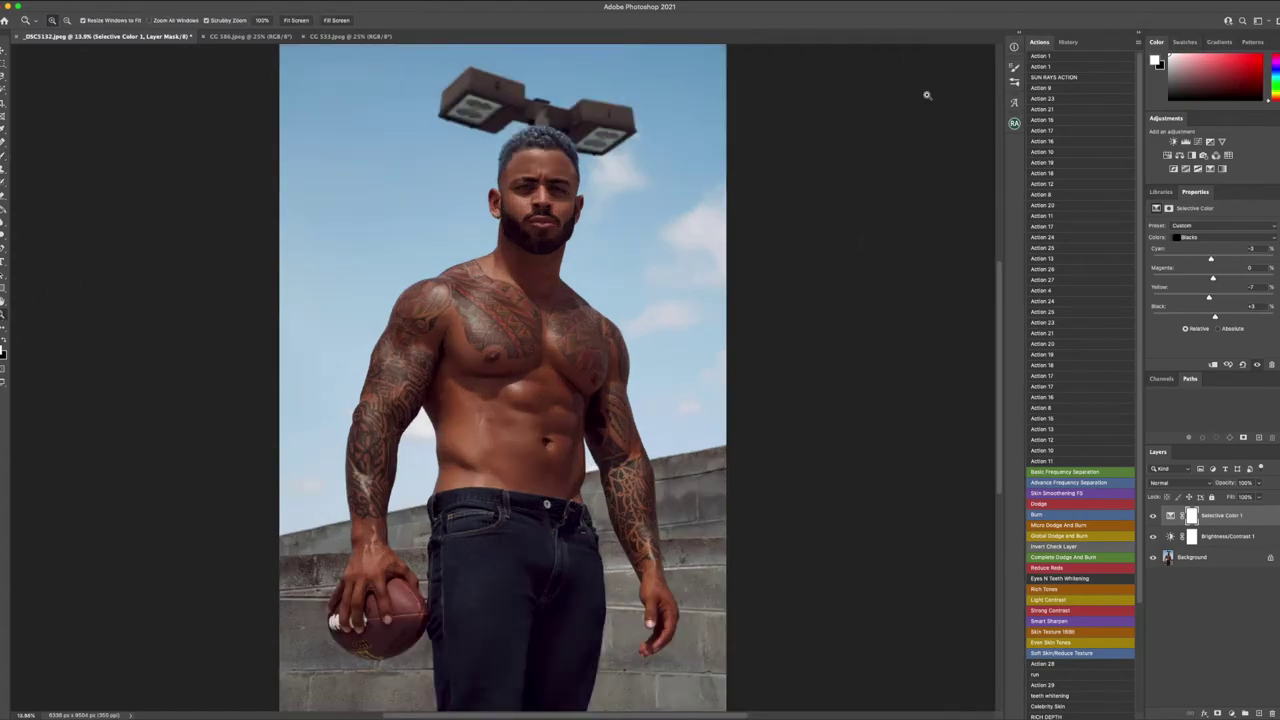
pyautogui.click(1070, 43)
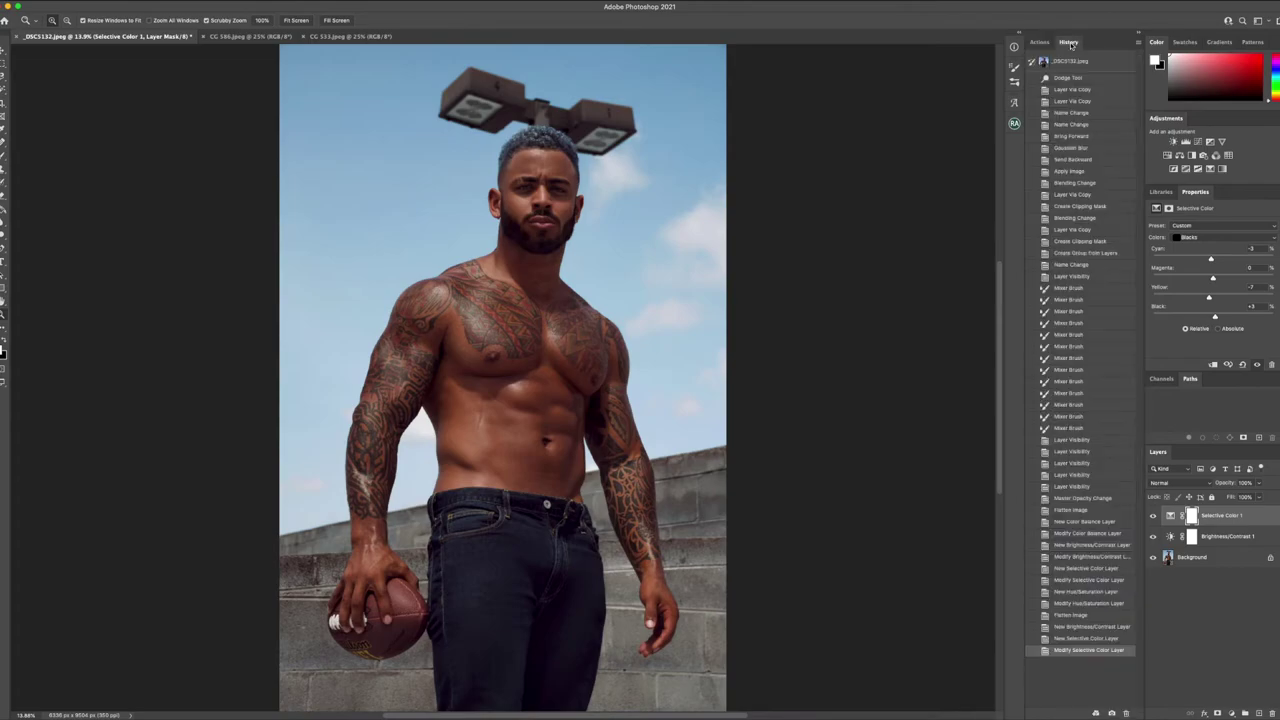
pyautogui.click(1078, 64)
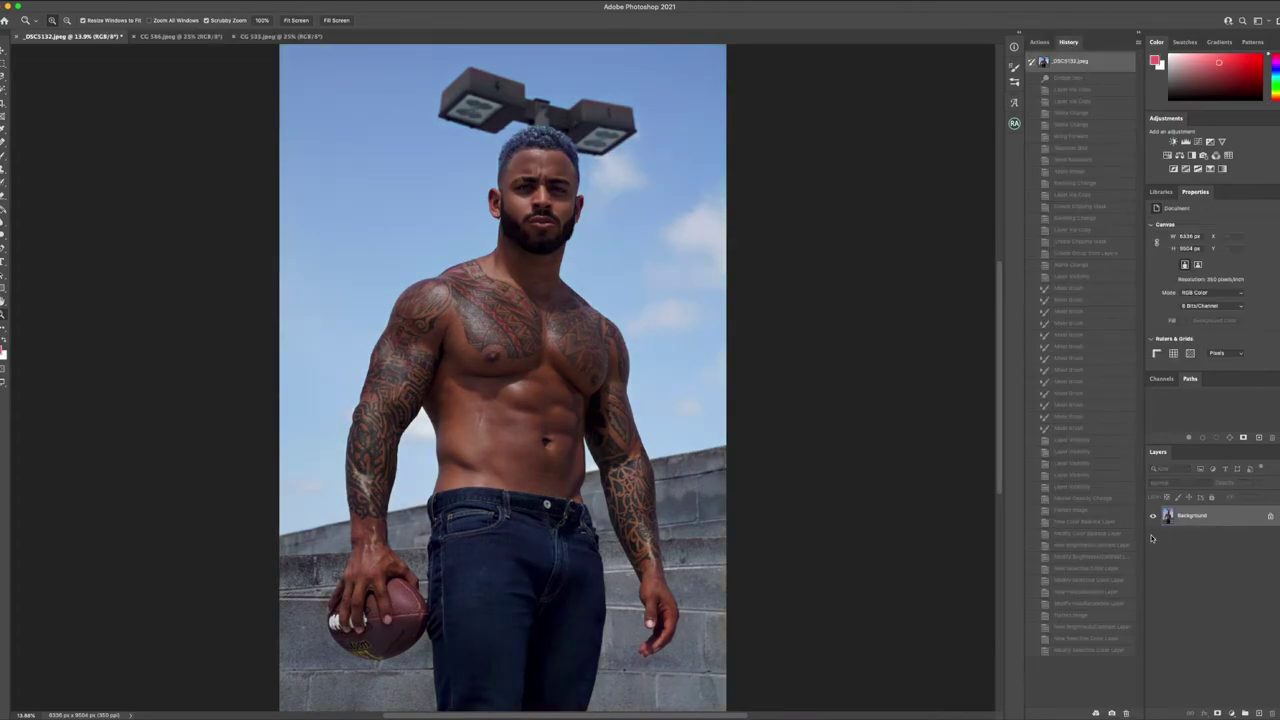
pyautogui.click(1090, 651)
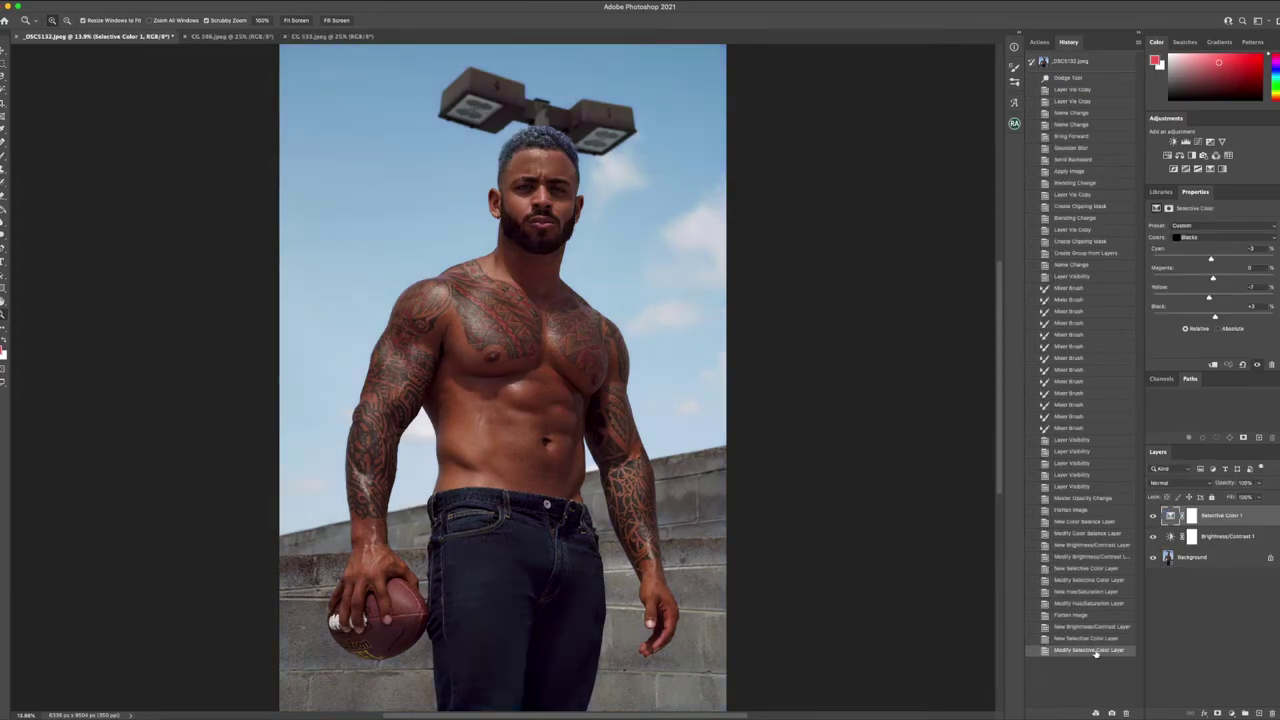
pyautogui.click(1083, 62)
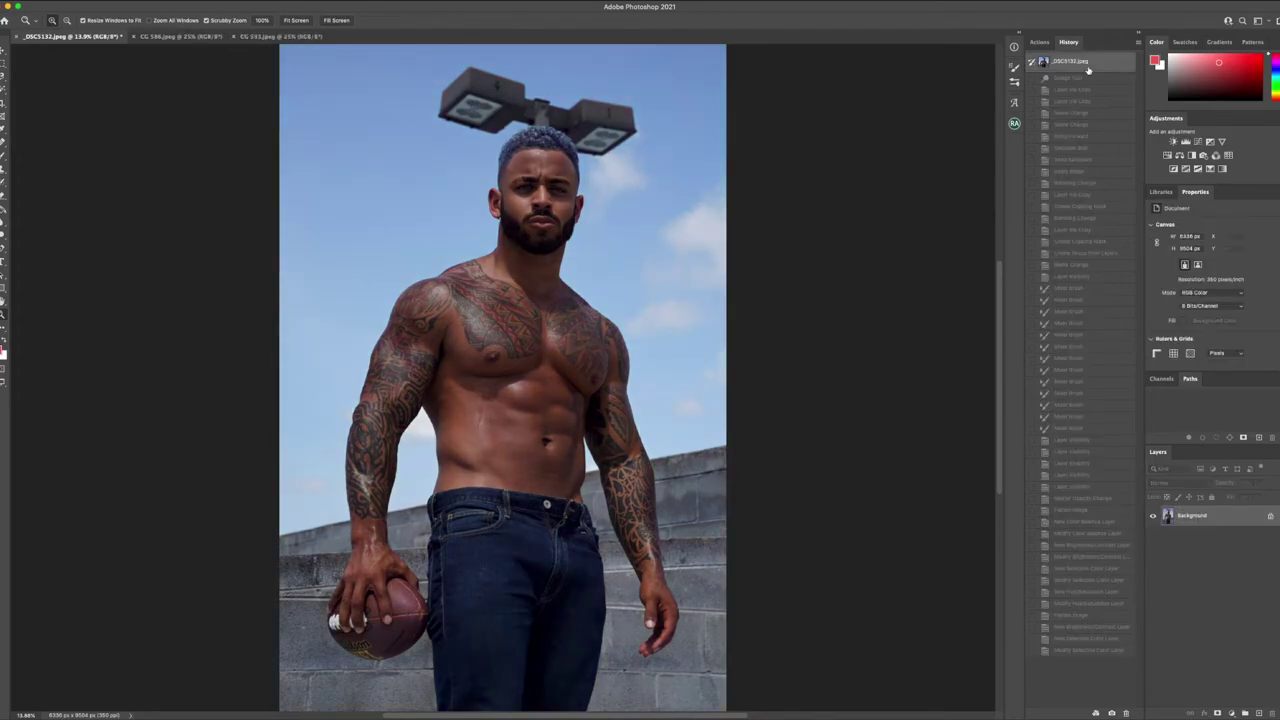
pyautogui.click(1091, 650)
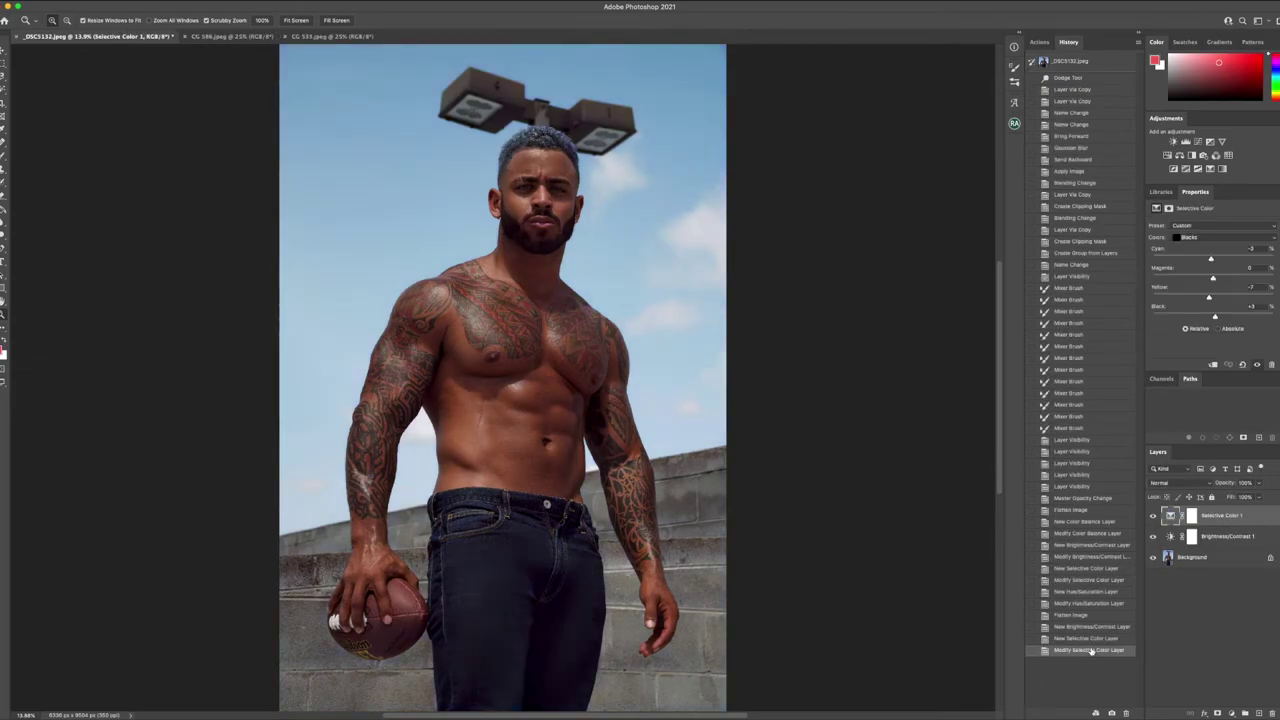
# Flatten the image and outline the light fixture above the man's head with the Magnetic Lasso, following his hairline.
pyautogui.moveTo(559, 358); pyautogui.dragTo(530, 347)
pyautogui.moveTo(537, 342); pyautogui.dragTo(547, 333)
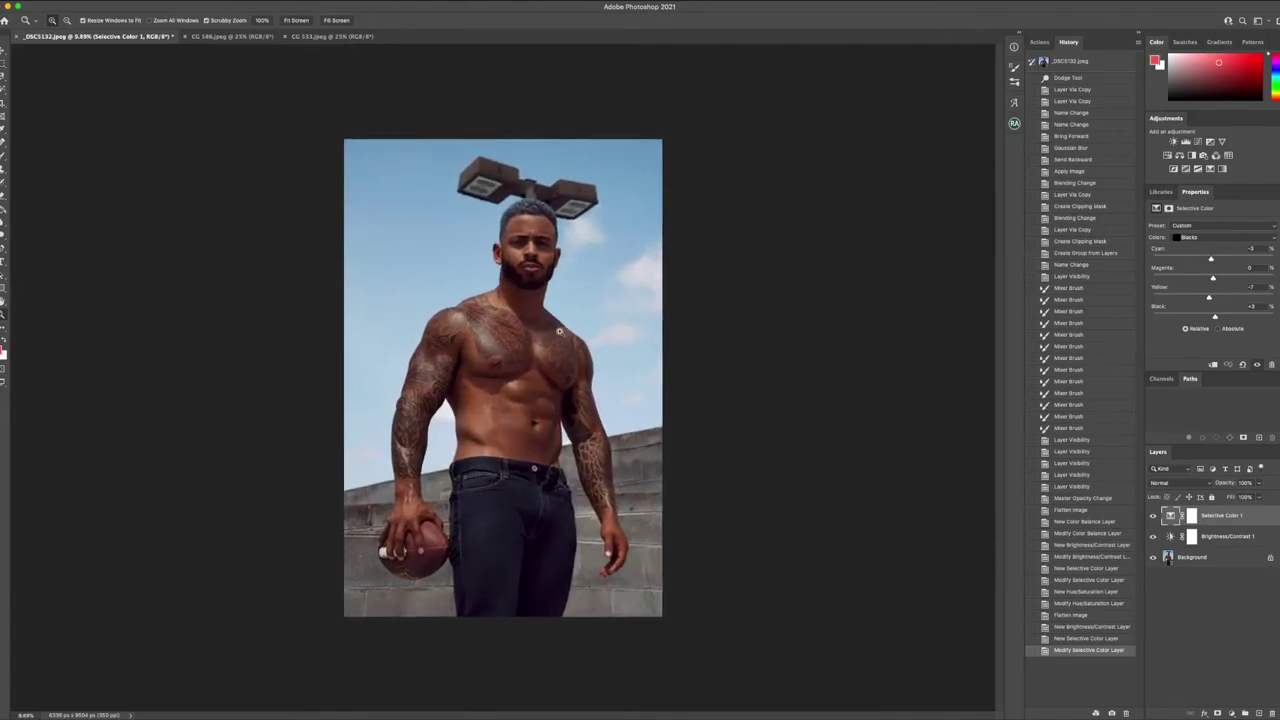
pyautogui.moveTo(540, 140); pyautogui.dragTo(597, 143)
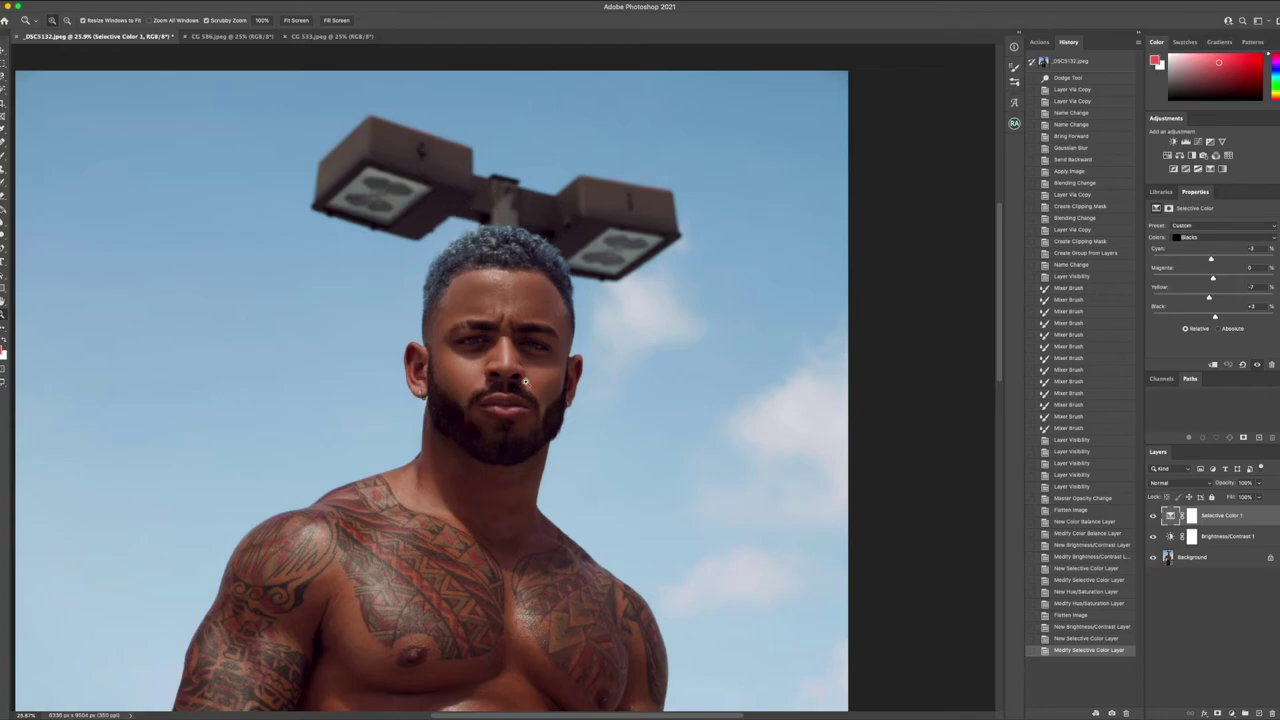
pyautogui.scroll(-3, 527, 383)
pyautogui.scroll(1, 525, 382)
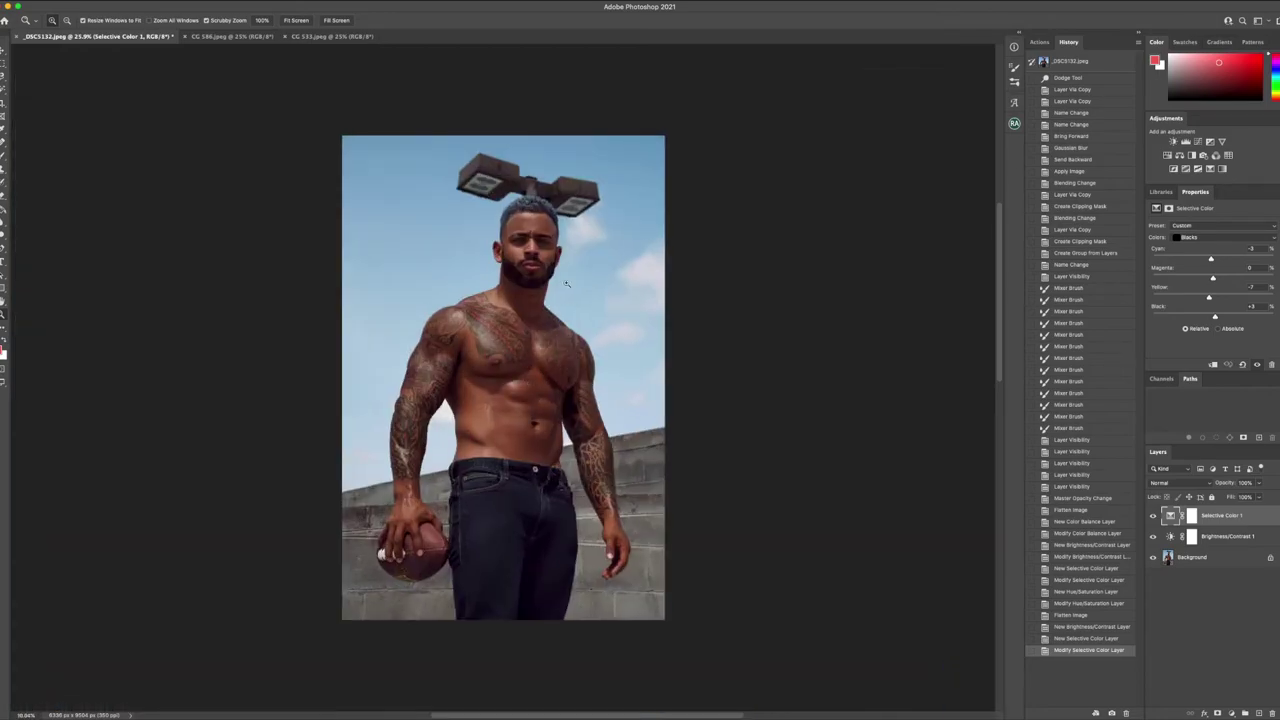
pyautogui.scroll(5, 566, 284)
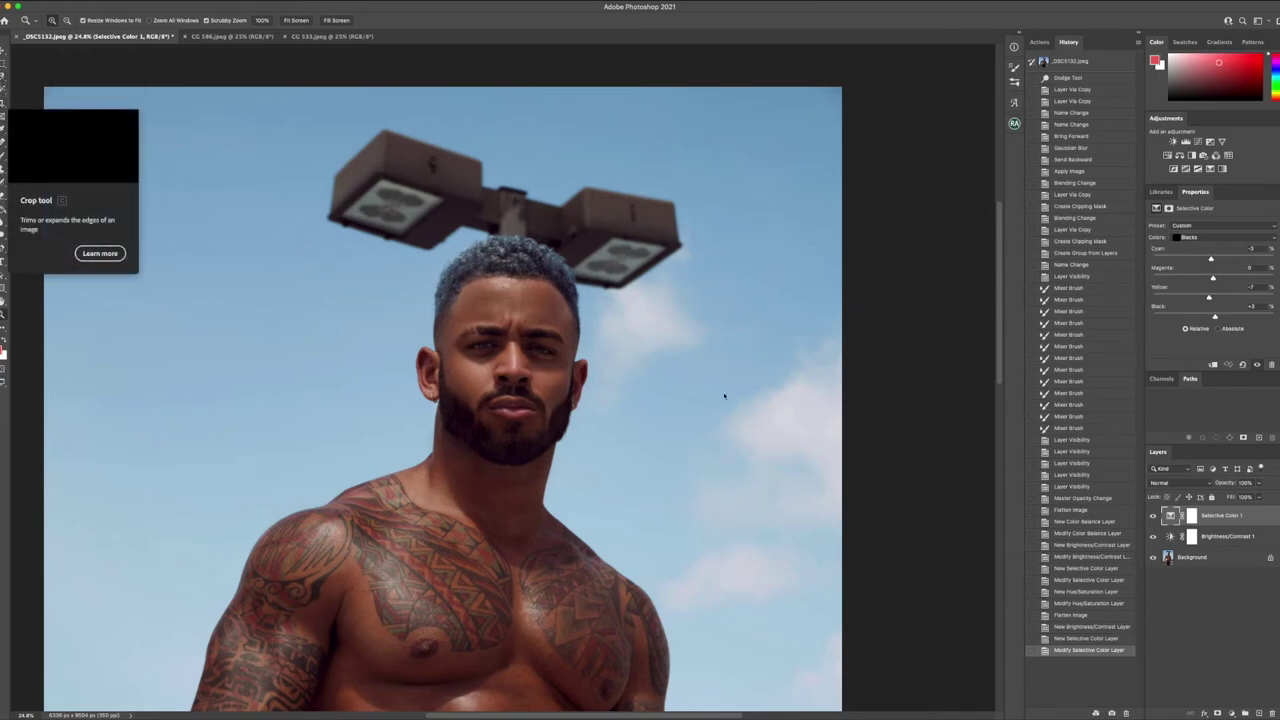
pyautogui.rightClick(1194, 556)
pyautogui.press('Escape')
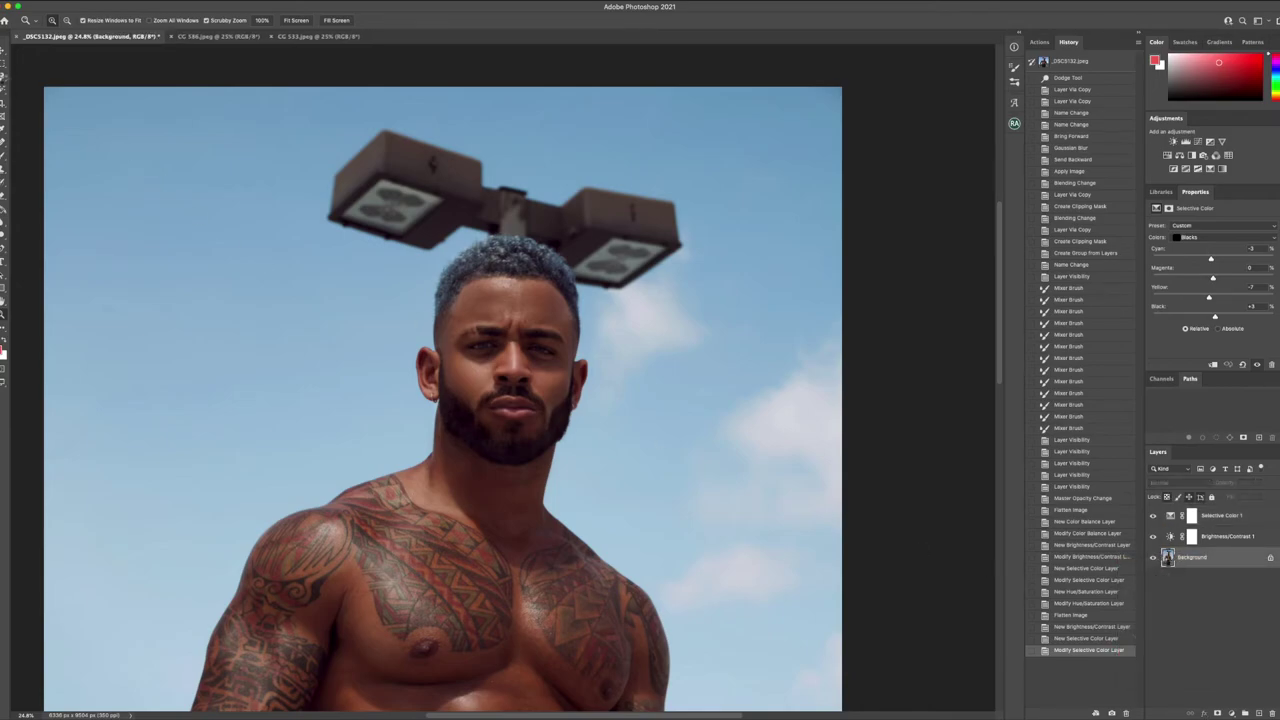
pyautogui.click(10, 85)
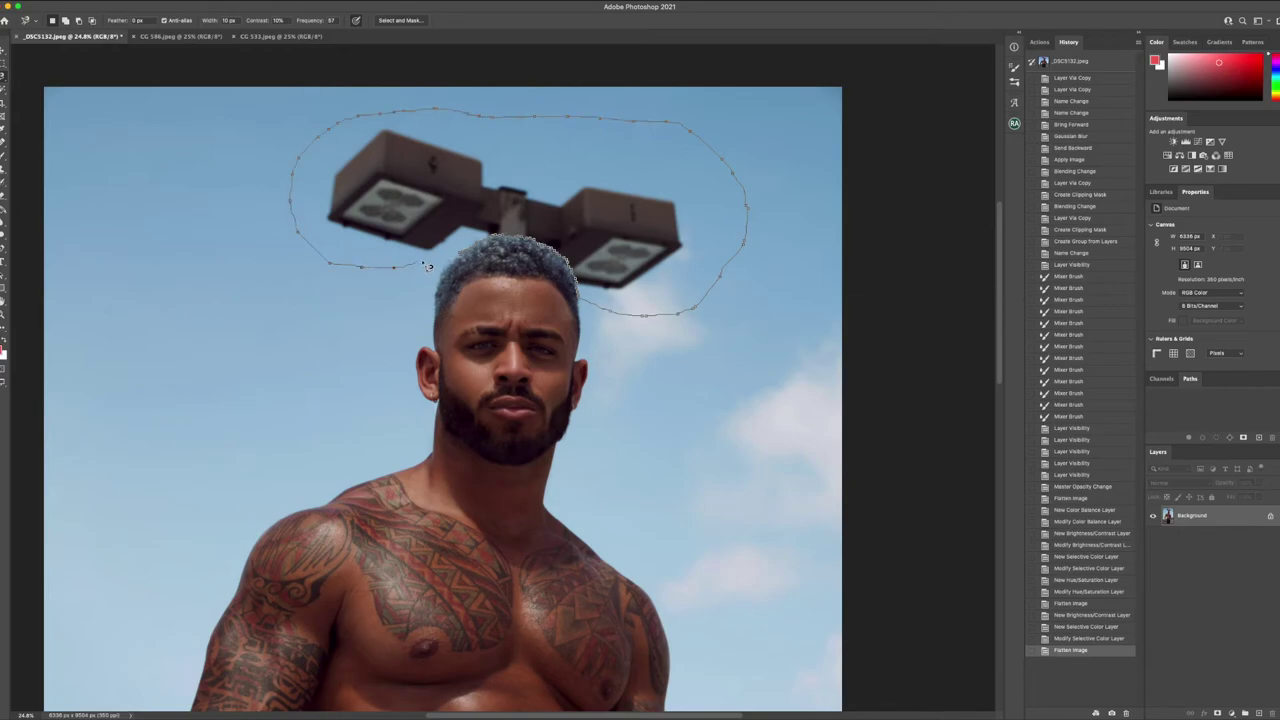
pyautogui.click(464, 258)
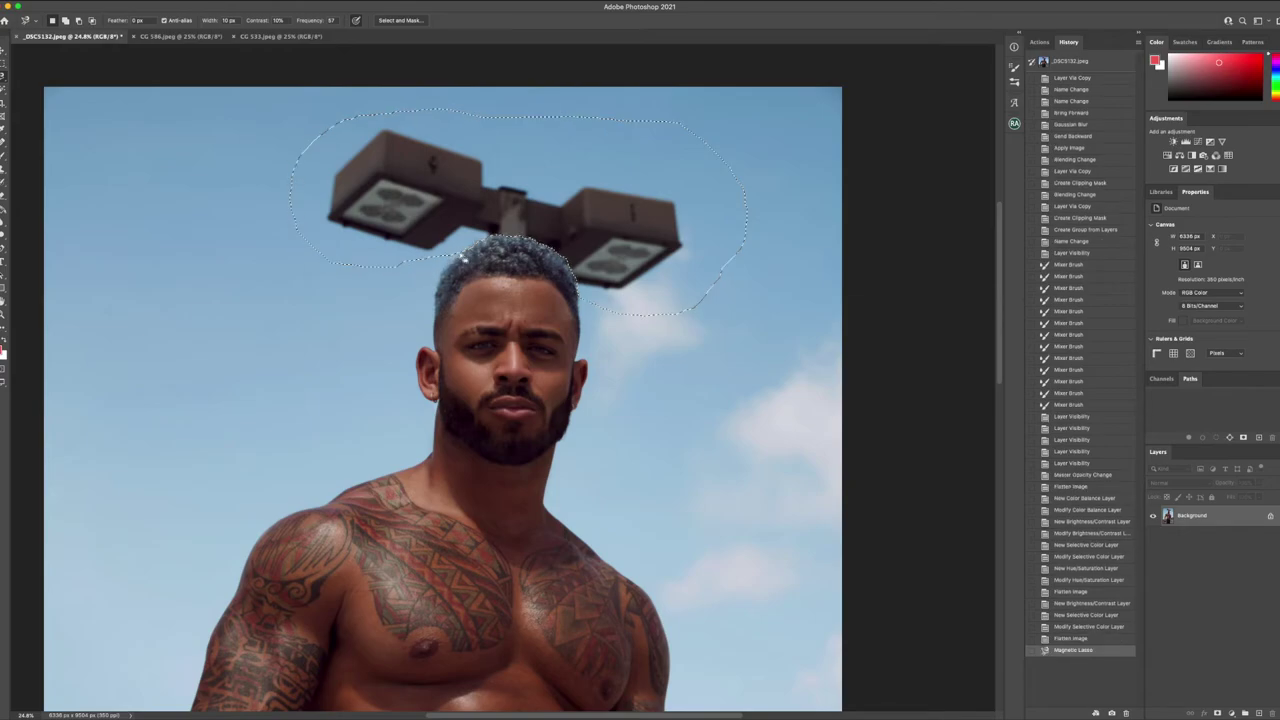
# Content-Aware Fill the selected light fixture onto a new layer, excluding the head and the sky around his neck and shoulders from sampling.
pyautogui.rightClick(458, 162)
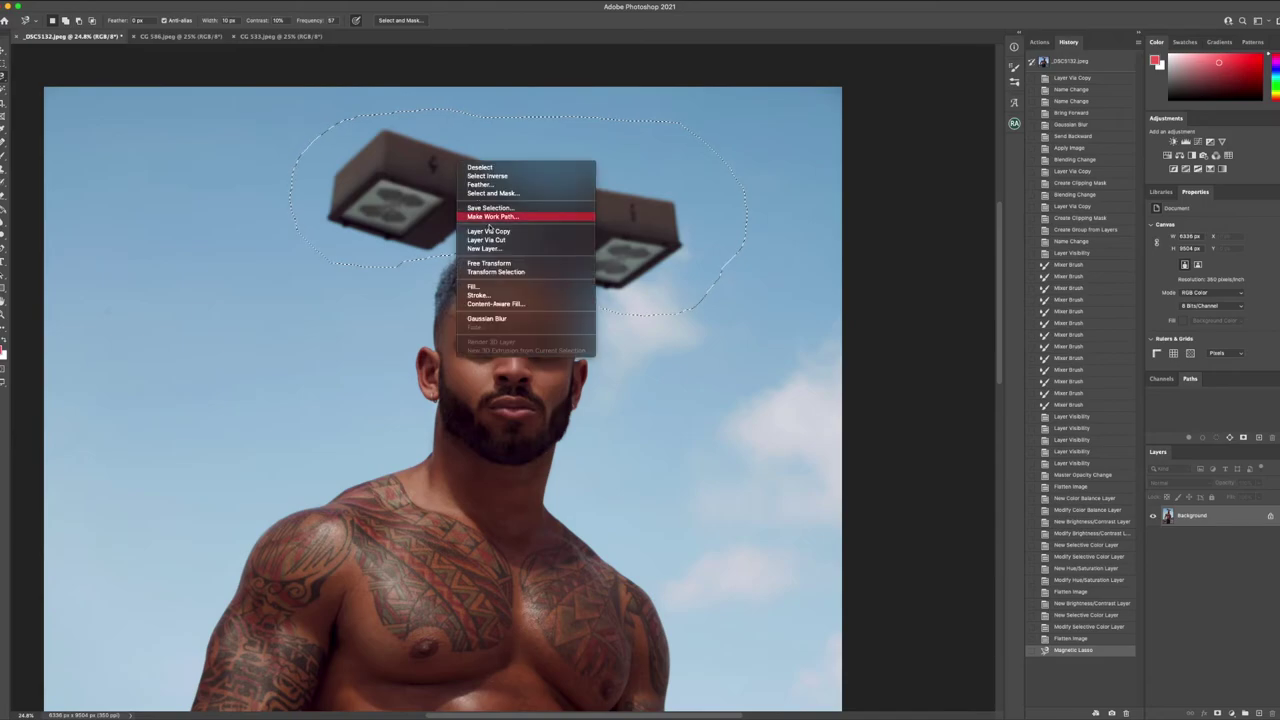
pyautogui.click(509, 303)
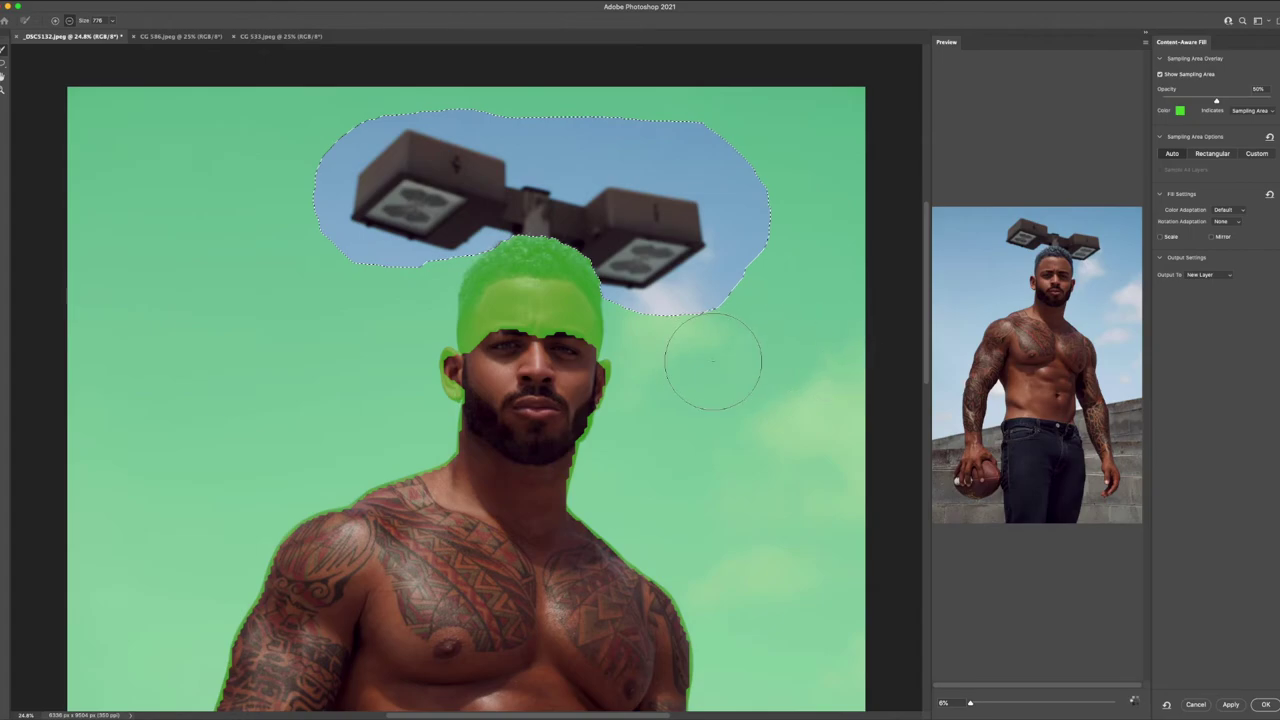
pyautogui.moveTo(640, 350)
pyautogui.mouseDown()
pyautogui.moveTo(560, 300)
pyautogui.moveTo(565, 265)
pyautogui.moveTo(550, 240)
pyautogui.moveTo(561, 265)
pyautogui.moveTo(490, 300)
pyautogui.moveTo(464, 380)
pyautogui.moveTo(510, 484)
pyautogui.moveTo(257, 514)
pyautogui.moveTo(600, 429)
pyautogui.moveTo(595, 460)
pyautogui.moveTo(650, 580)
pyautogui.moveTo(748, 608)
pyautogui.moveTo(665, 540)
pyautogui.mouseUp()
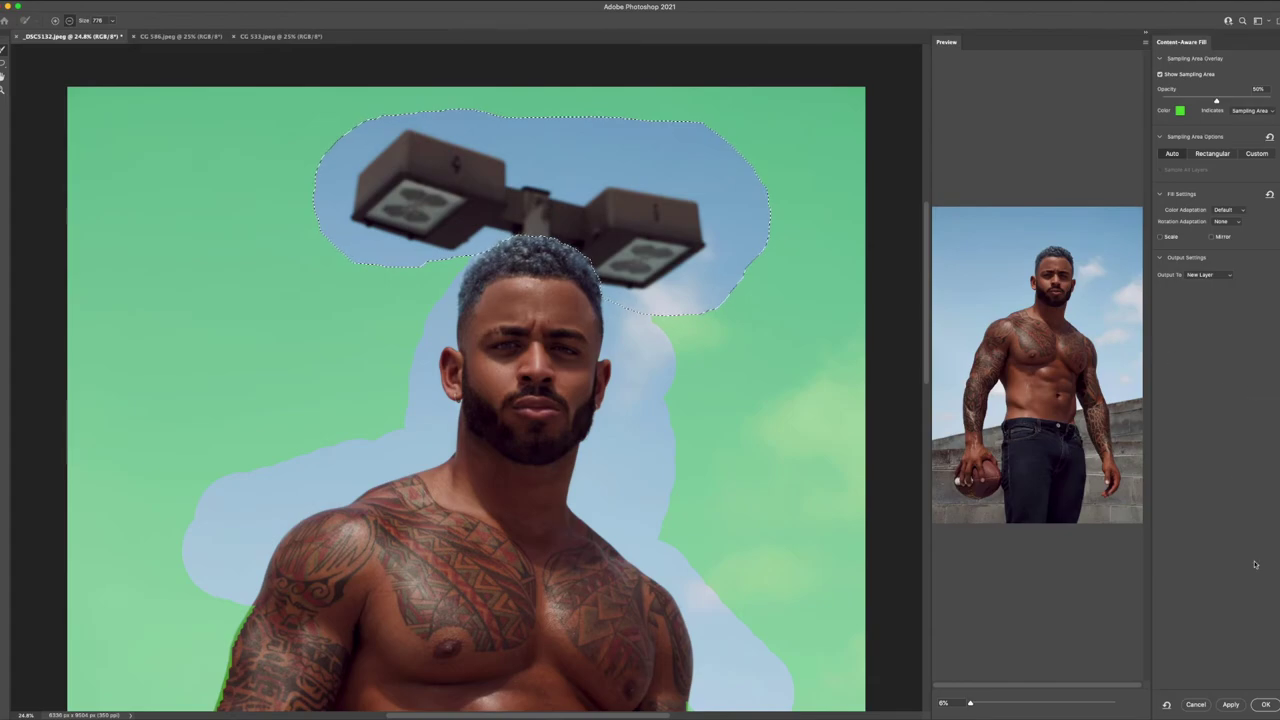
pyautogui.click(1262, 707)
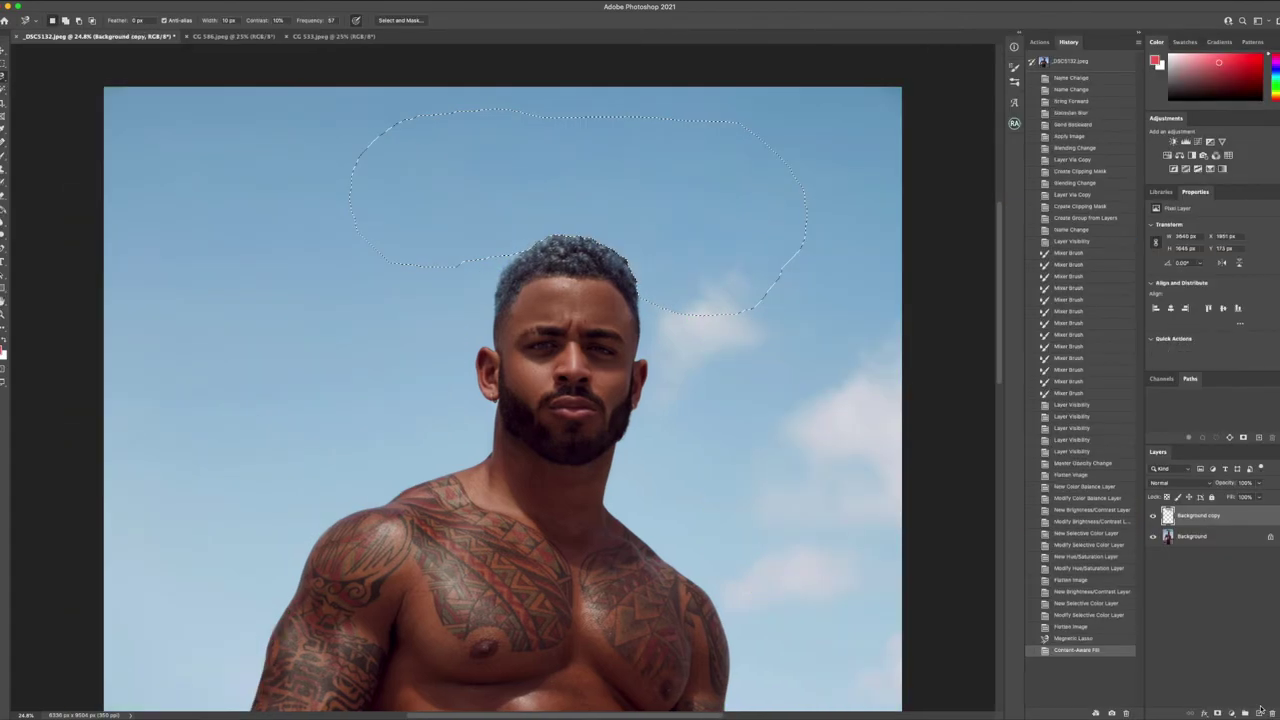
# Deselect the filled area and merge the visible layers into the Background.
pyautogui.click(658, 437)
pyautogui.doubleClick(814, 440)
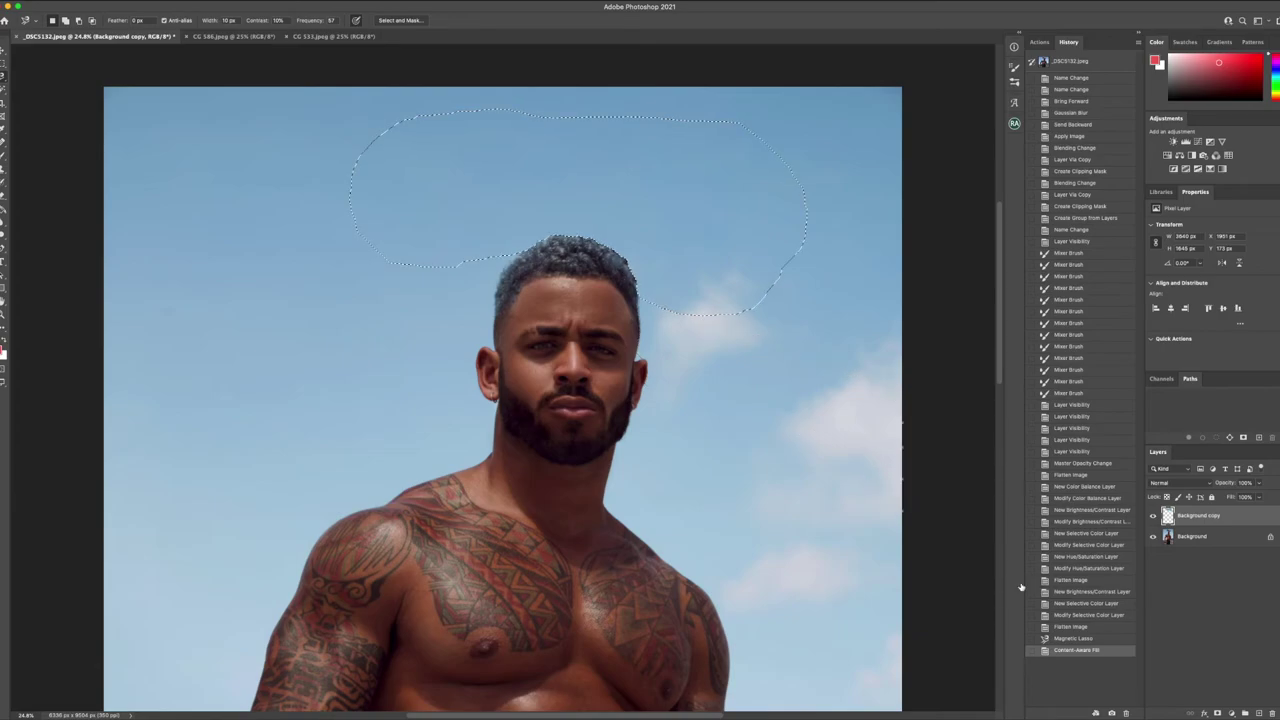
pyautogui.press('m')
pyautogui.click(773, 490)
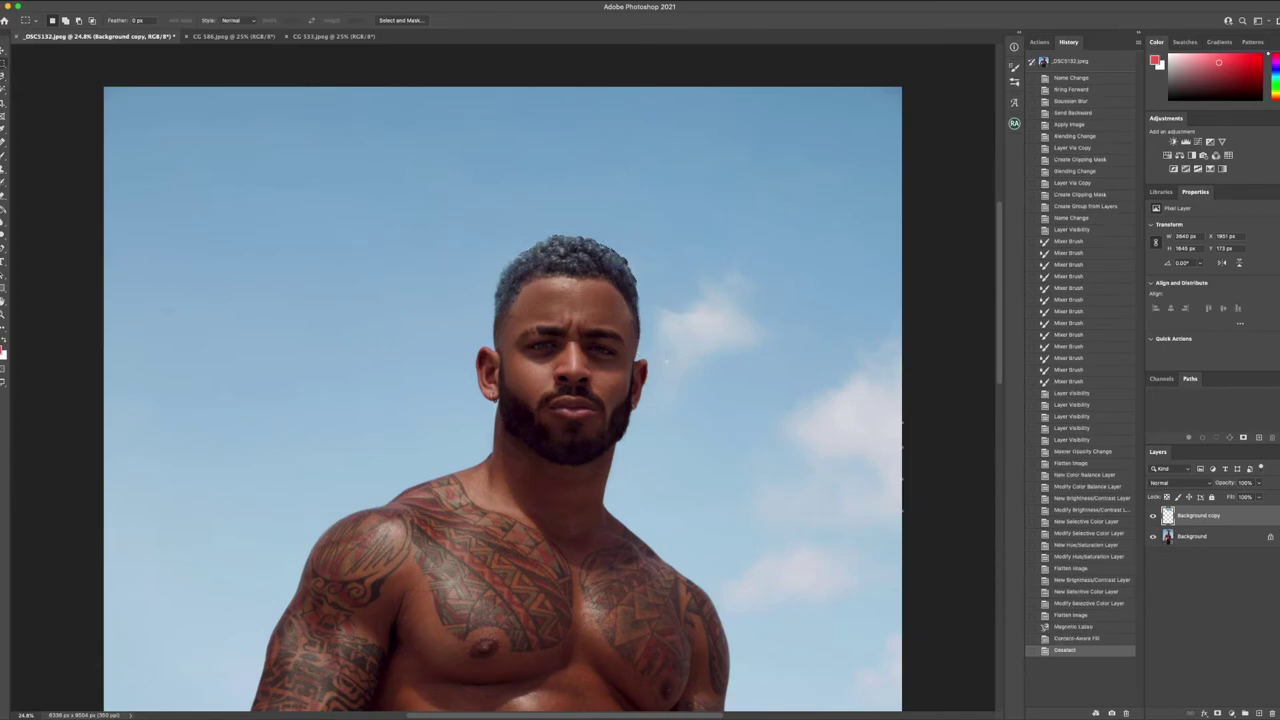
pyautogui.click(1080, 638)
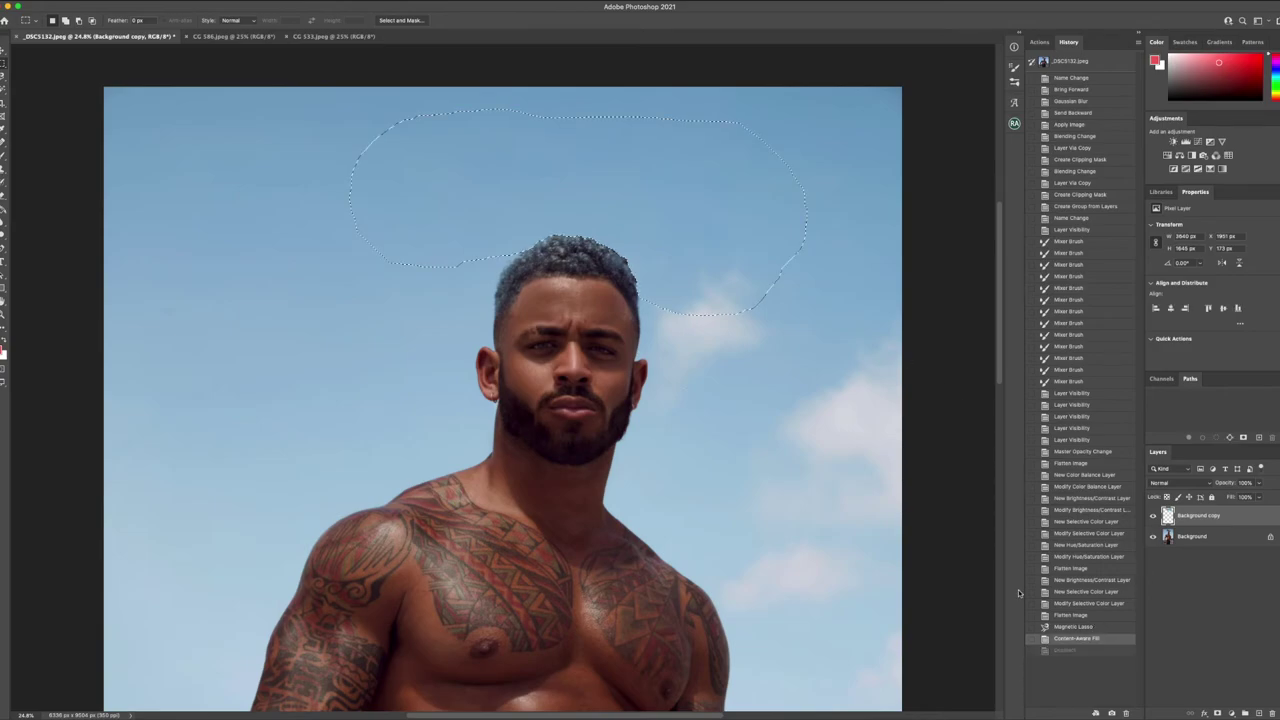
pyautogui.click(1064, 650)
pyautogui.rightClick(1196, 535)
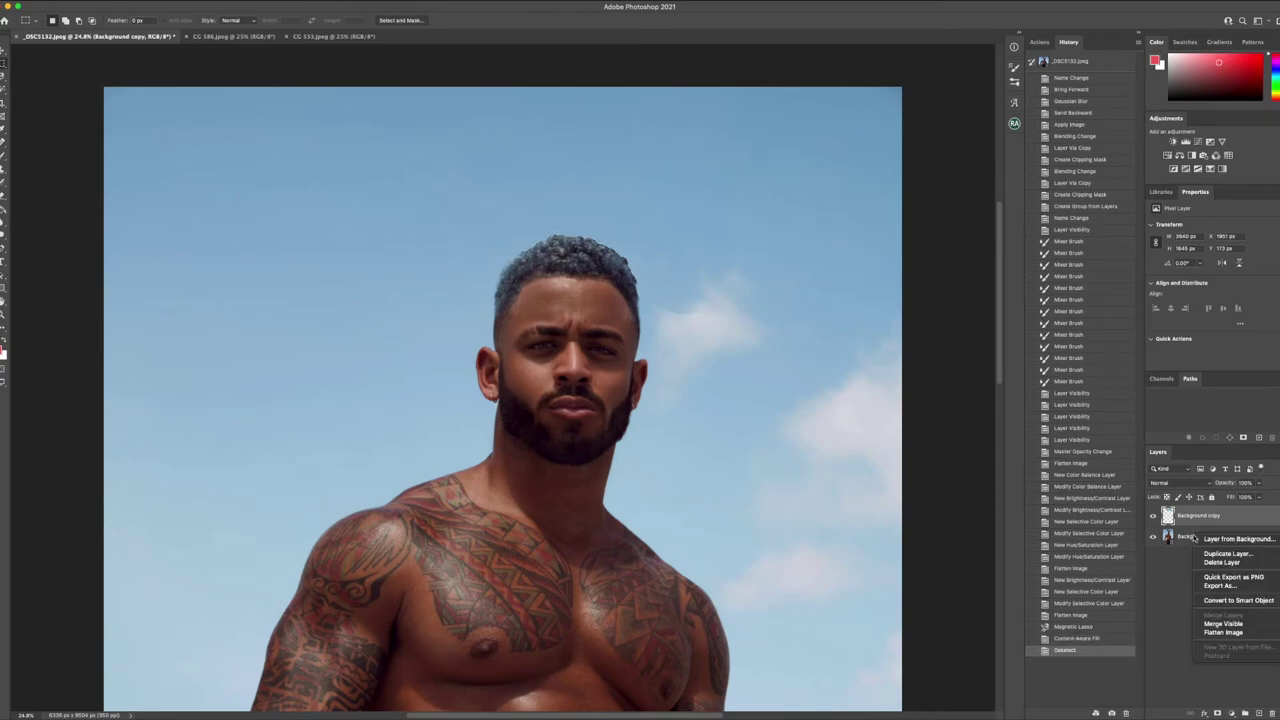
pyautogui.click(1223, 623)
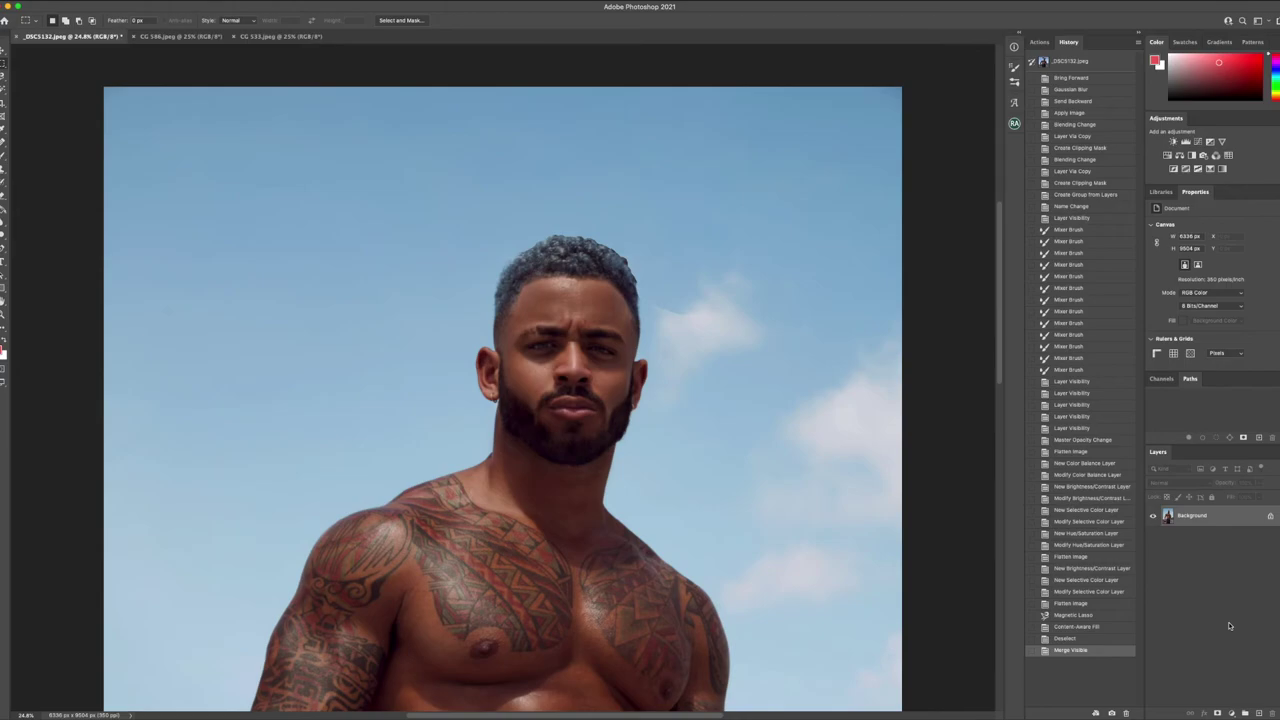
# Repair the small cloud beside the head with the Patch tool and deselect.
pyautogui.click(3, 170)
pyautogui.press('[')
pyautogui.press('[')
pyautogui.press('[')
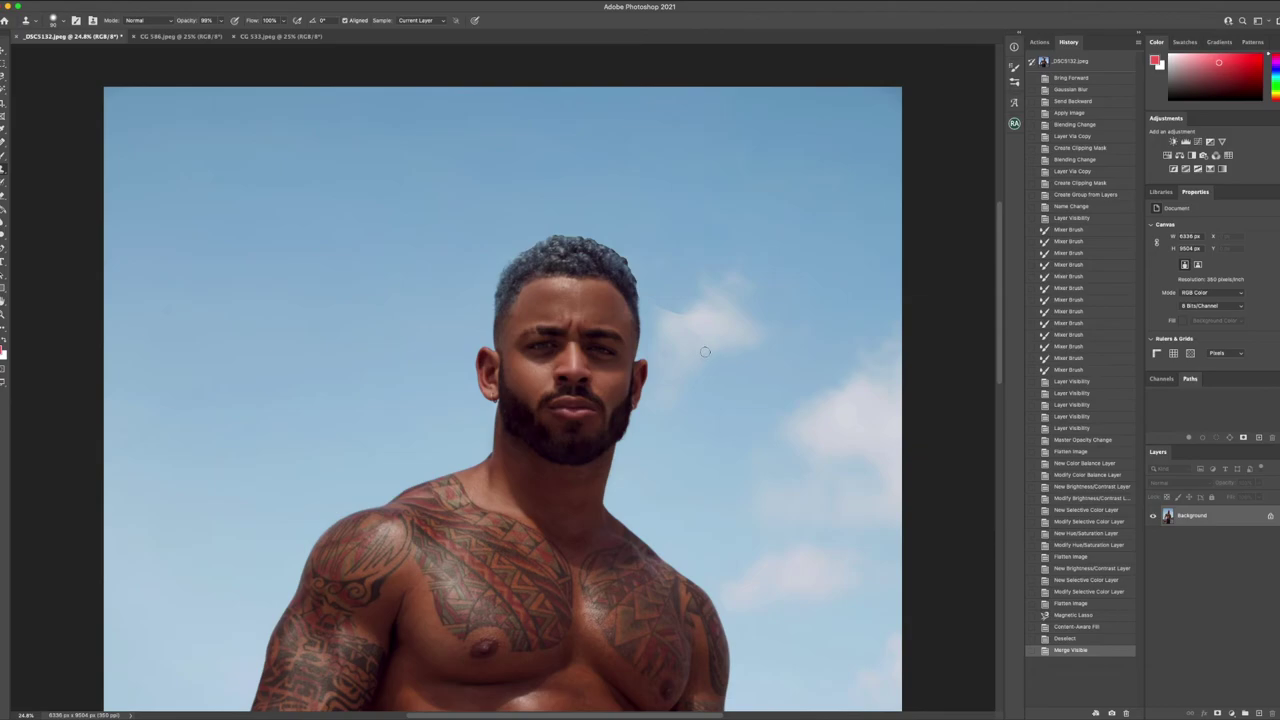
pyautogui.click(3, 142)
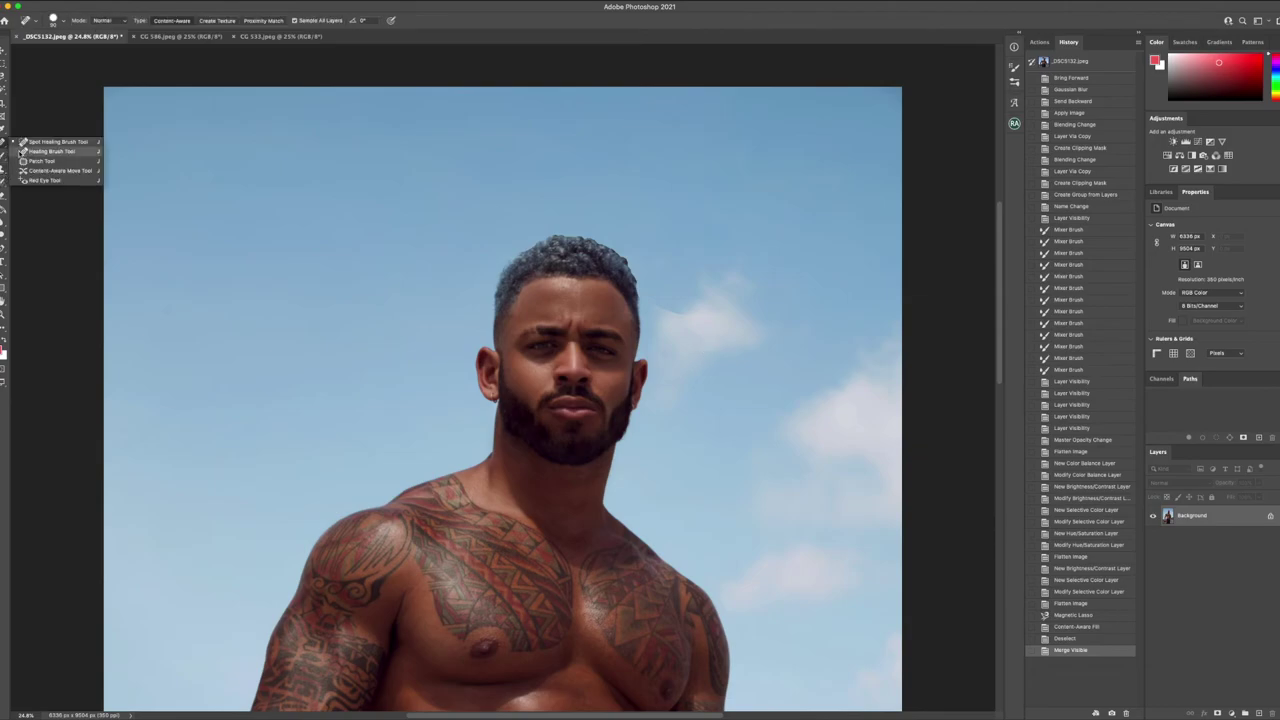
pyautogui.click(40, 163)
pyautogui.moveTo(709, 320)
pyautogui.mouseDown()
pyautogui.moveTo(660, 300)
pyautogui.moveTo(672, 325)
pyautogui.moveTo(706, 320)
pyautogui.moveTo(683, 296)
pyautogui.moveTo(714, 277)
pyautogui.mouseUp()
pyautogui.hotkey('ctrl', 'd')
# Clone Stamp clean sky along the hair edge on the side of the head facing the small cloud.
pyautogui.press('s')
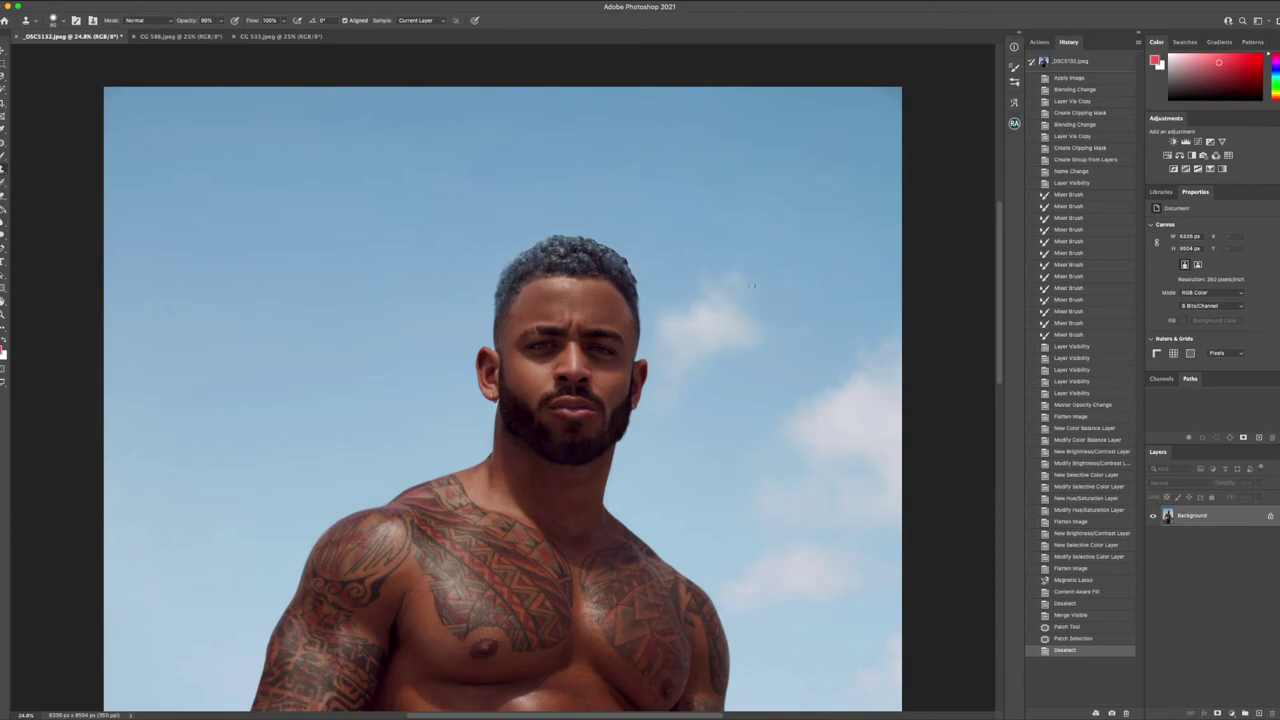
pyautogui.click(650, 279)
pyautogui.click(650, 273)
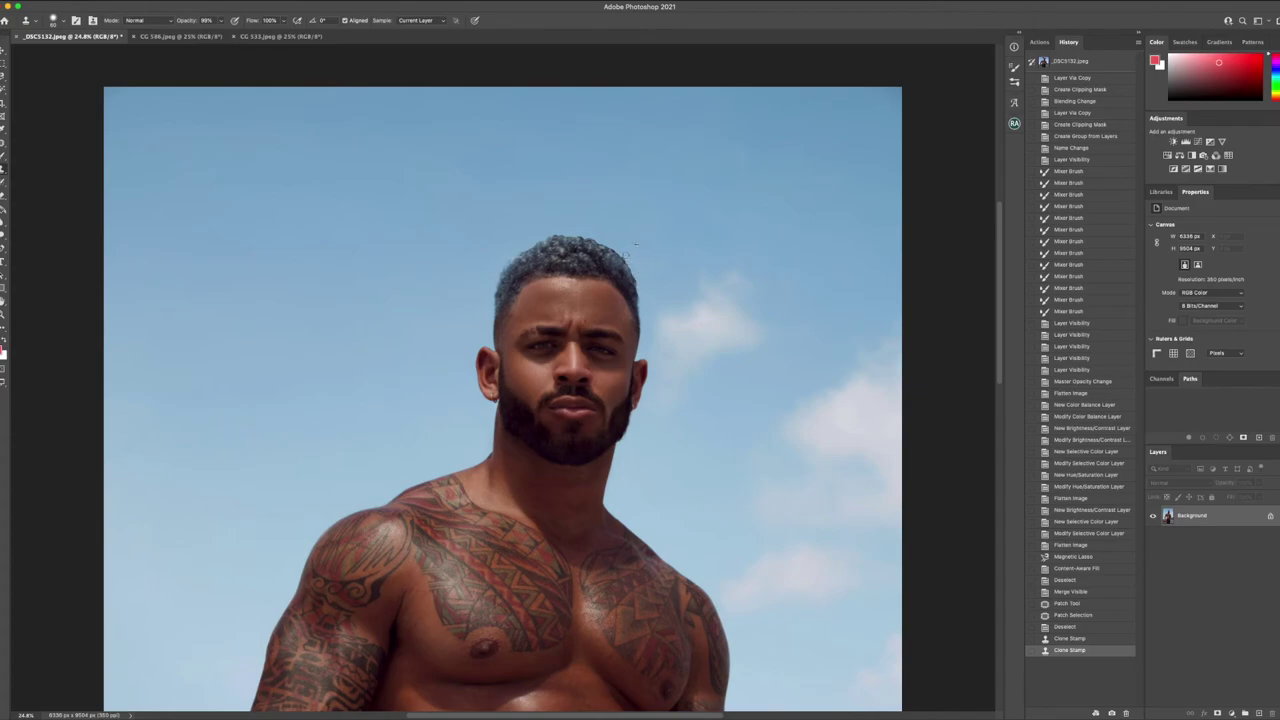
pyautogui.click(633, 263)
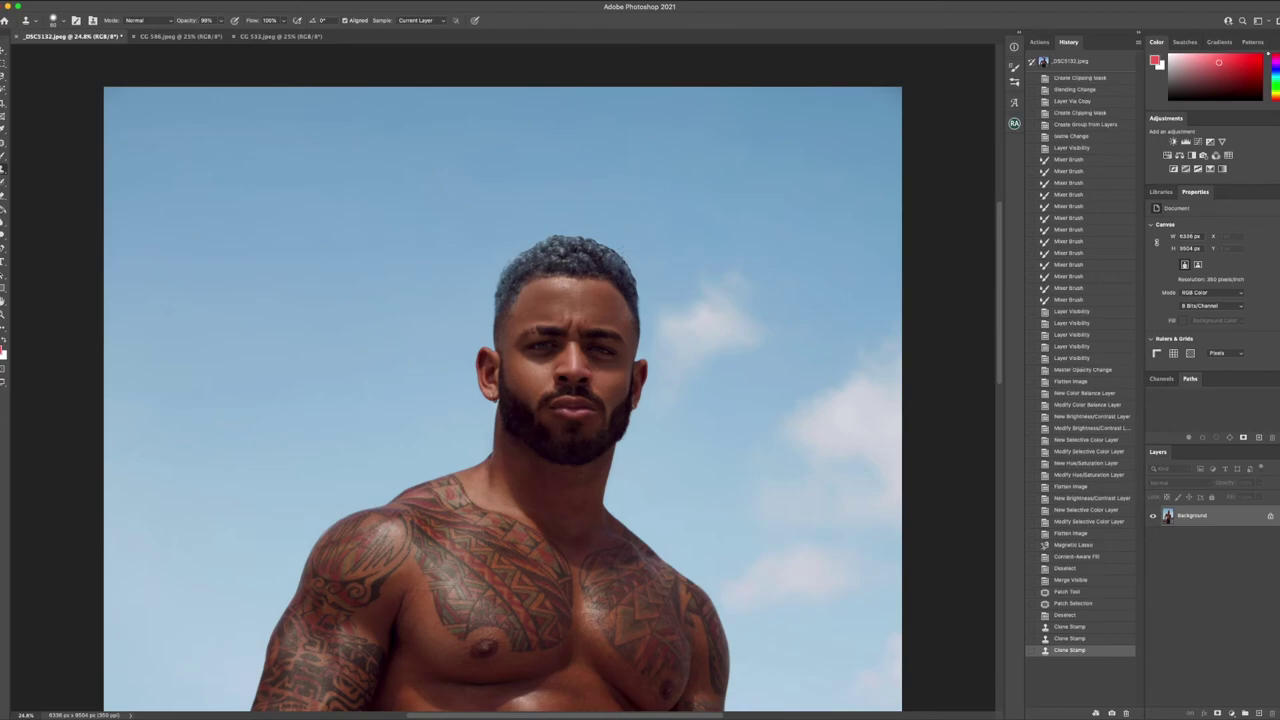
# Clone Stamp the sky along the top edge of the hair to clean up leftover traces of the light fixture.
pyautogui.click(526, 236)
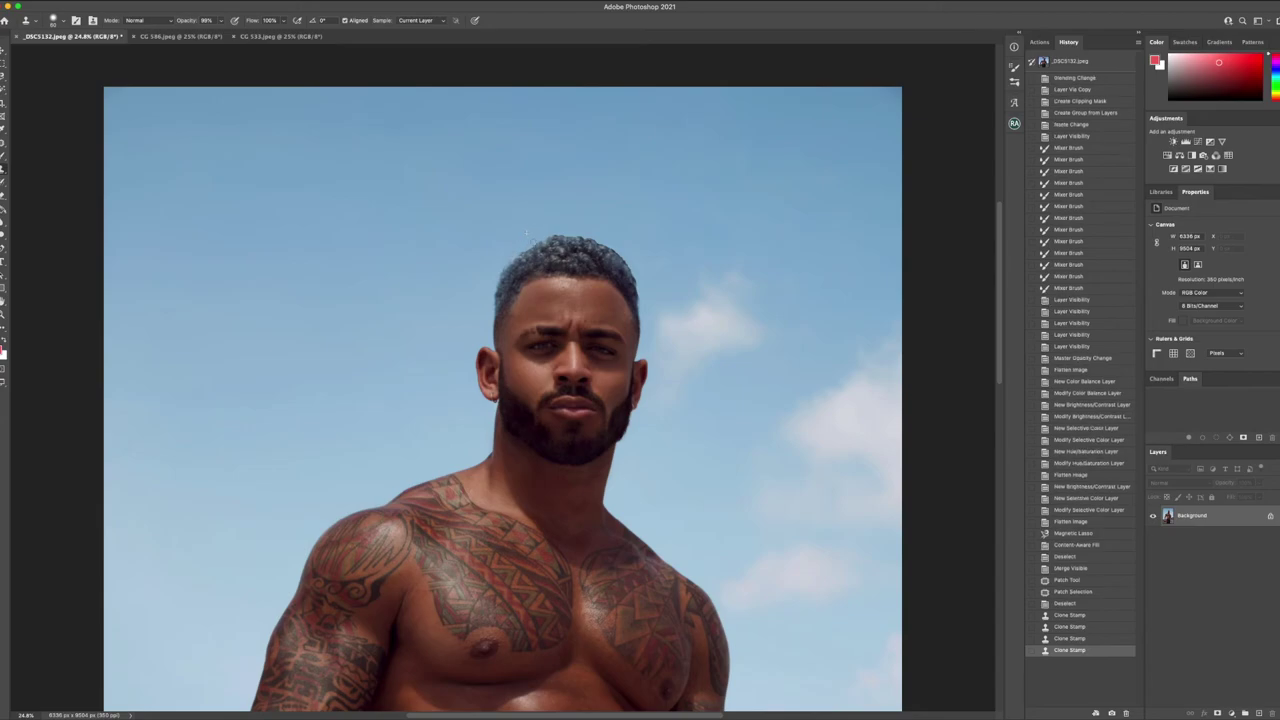
pyautogui.click(540, 229)
pyautogui.click(551, 227)
pyautogui.click(562, 224)
pyautogui.click(575, 221)
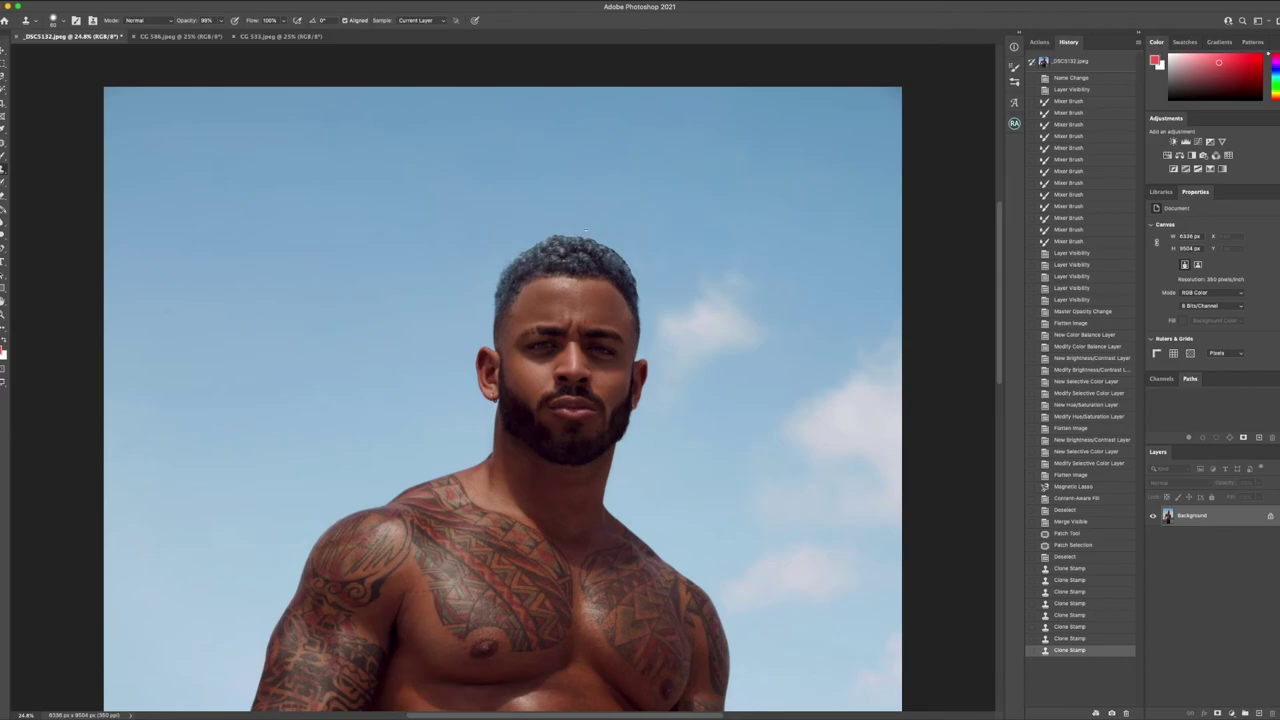
pyautogui.click(595, 231)
pyautogui.click(597, 233)
pyautogui.click(598, 236)
pyautogui.click(598, 231)
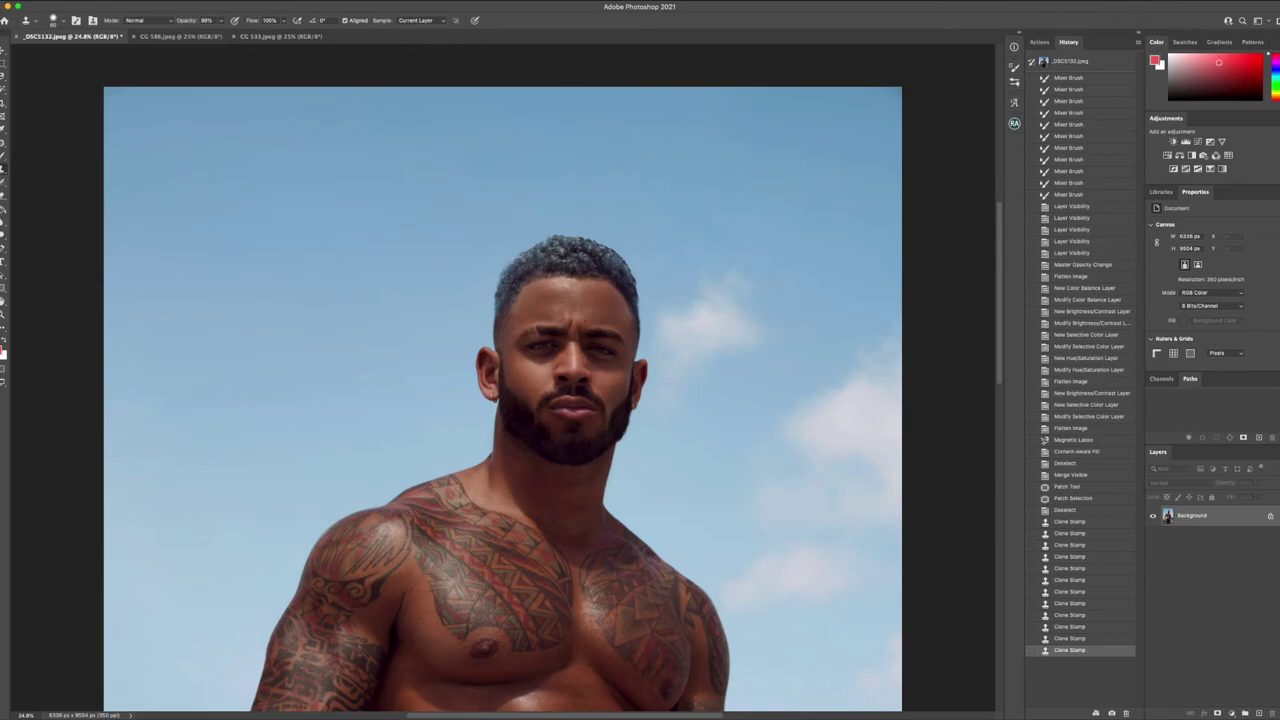
# Clone Stamp the hair edge on the side of the head near the cloud and undo the last stamp.
pyautogui.press('z')
pyautogui.moveTo(598, 231)
pyautogui.mouseDown()
pyautogui.moveTo(406, 377)
pyautogui.moveTo(500, 330)
pyautogui.moveTo(566, 273)
pyautogui.moveTo(528, 275)
pyautogui.mouseUp()
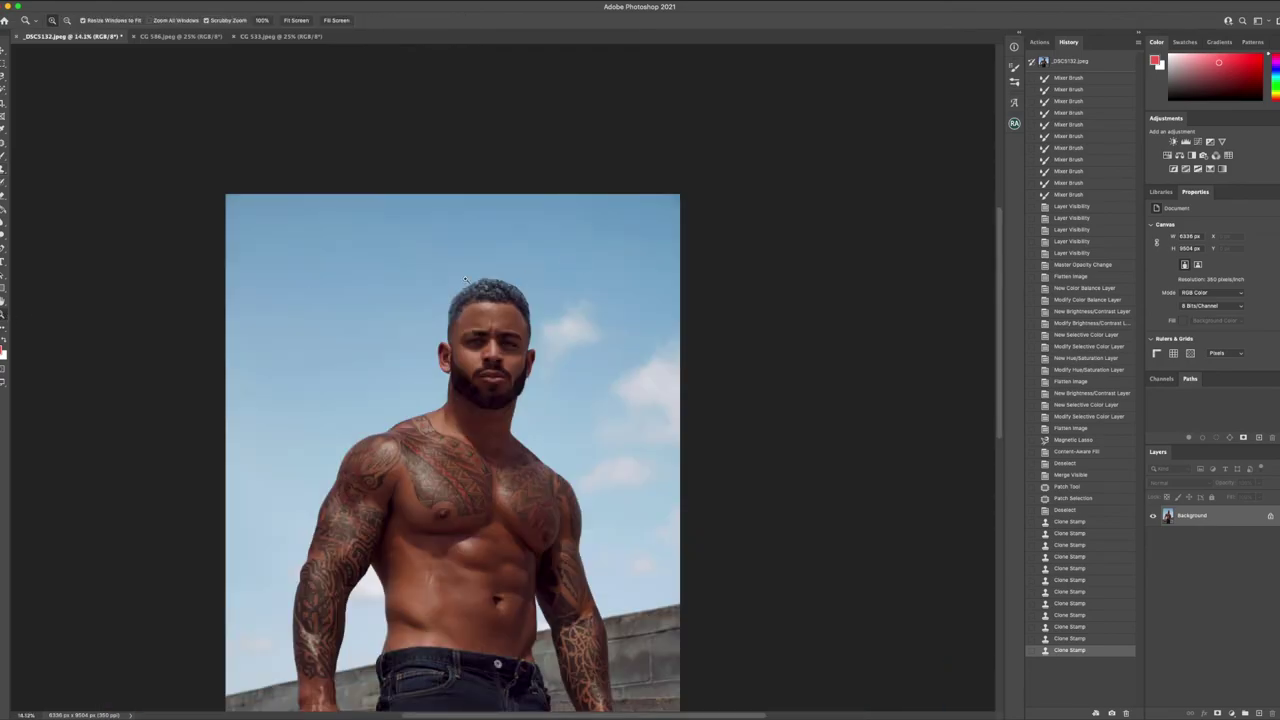
pyautogui.press('s')
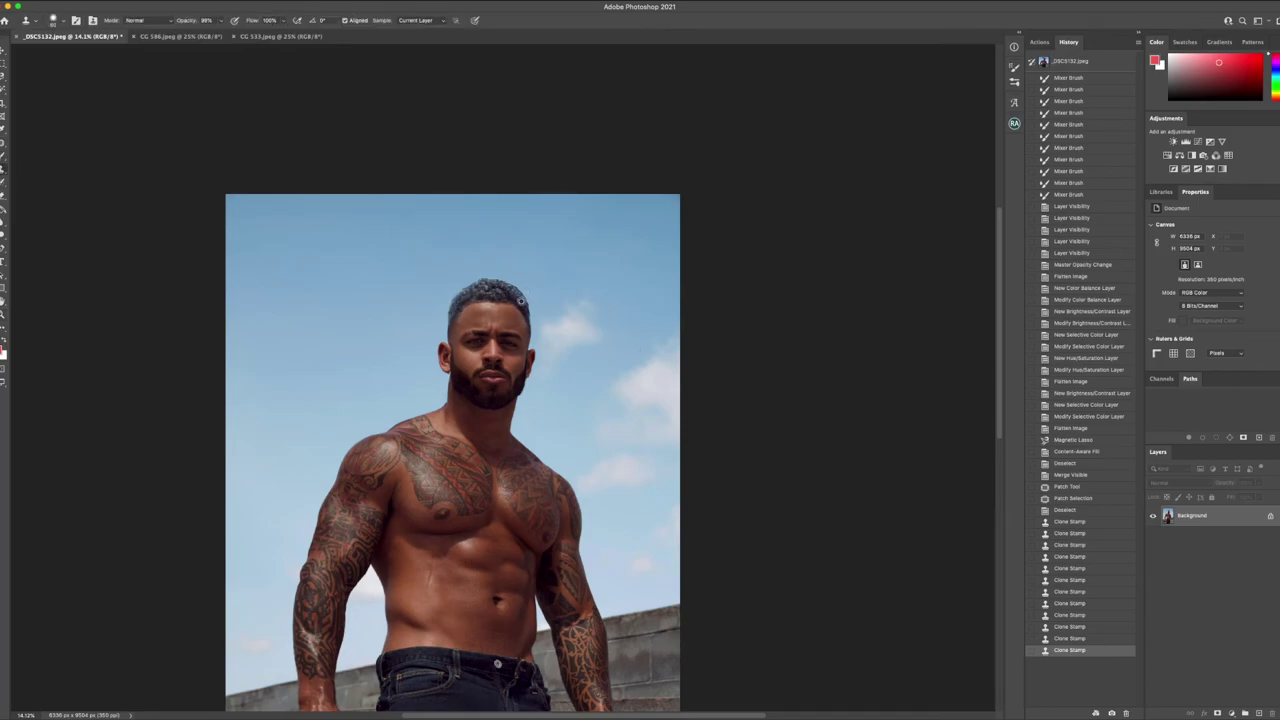
pyautogui.click(523, 299)
pyautogui.click(521, 298)
pyautogui.click(521, 298)
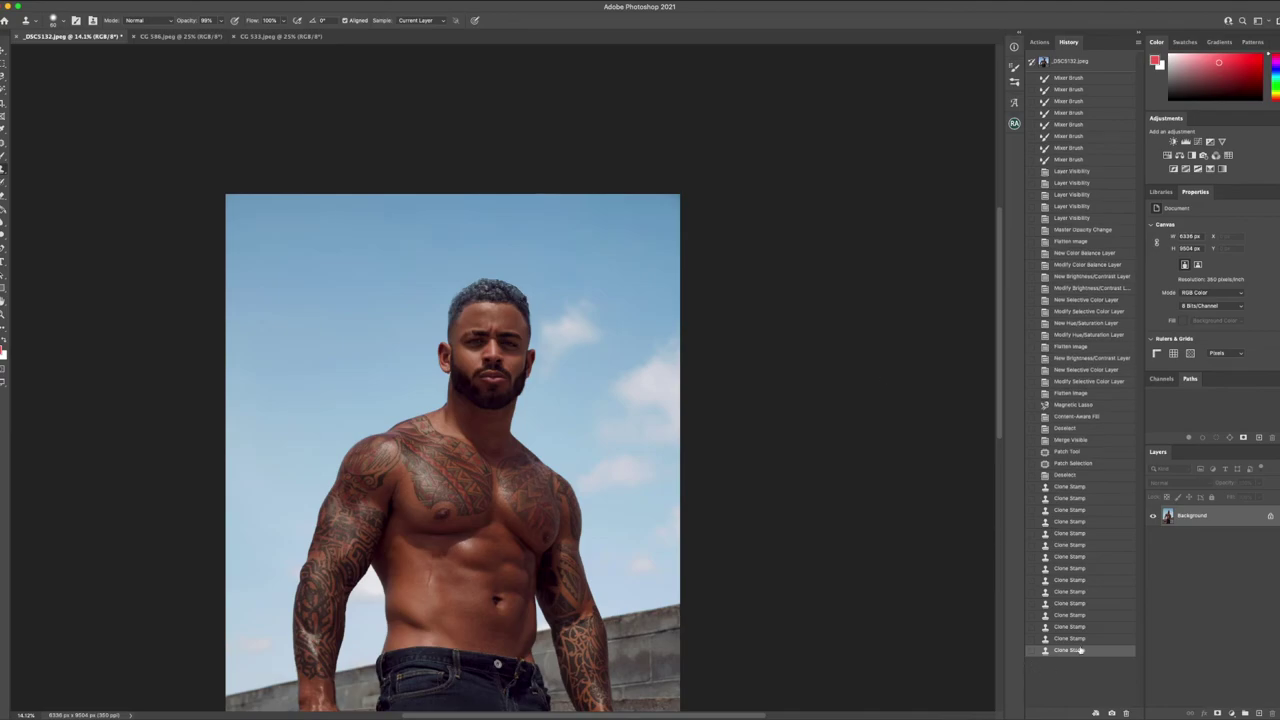
pyautogui.press('super+z')
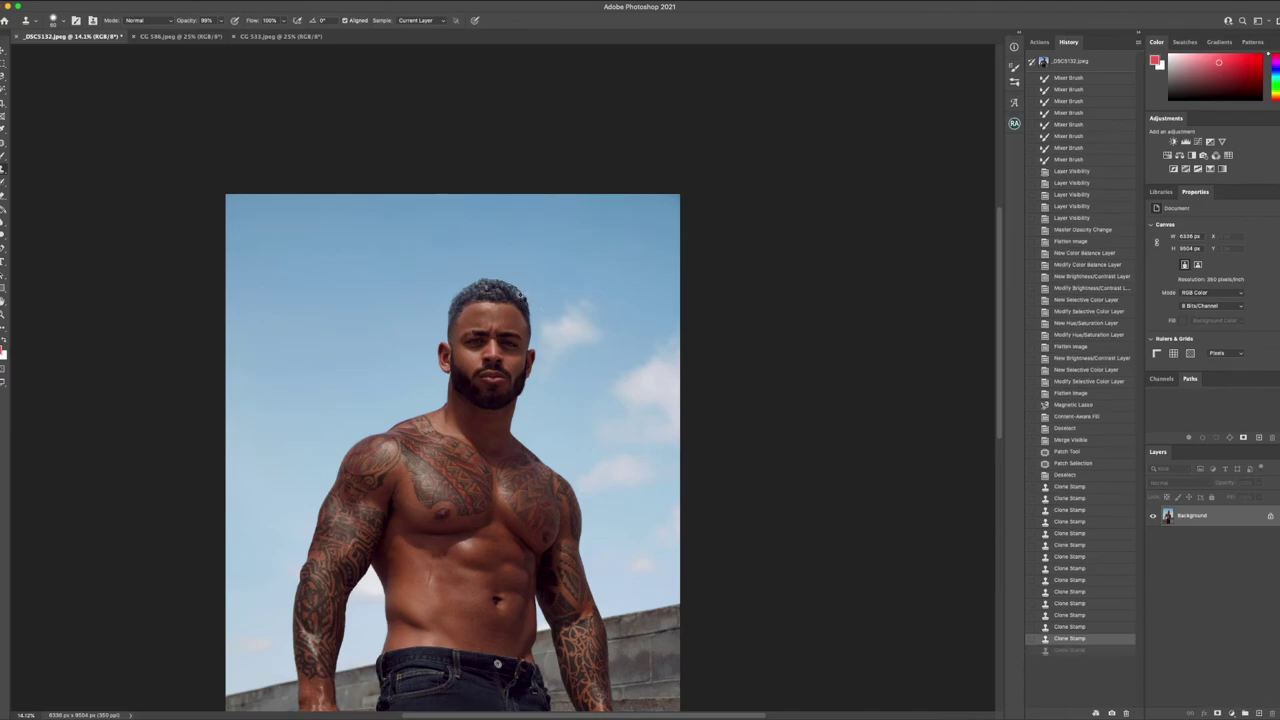
# Redo the undone stamp and Clone Stamp along the upper hair edge with the opacity lowered to 22%.
pyautogui.press('super+shift+z')
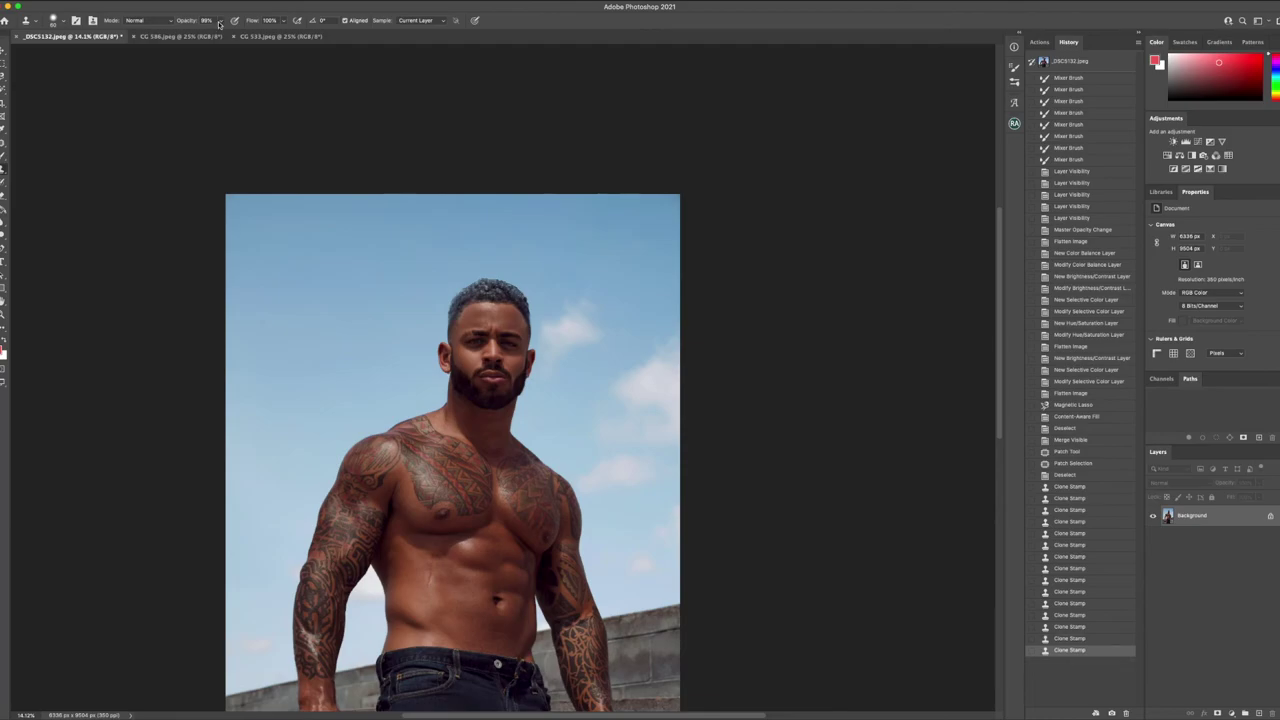
pyautogui.moveTo(198, 34); pyautogui.dragTo(184, 34)
pyautogui.click(521, 296)
pyautogui.click(519, 289)
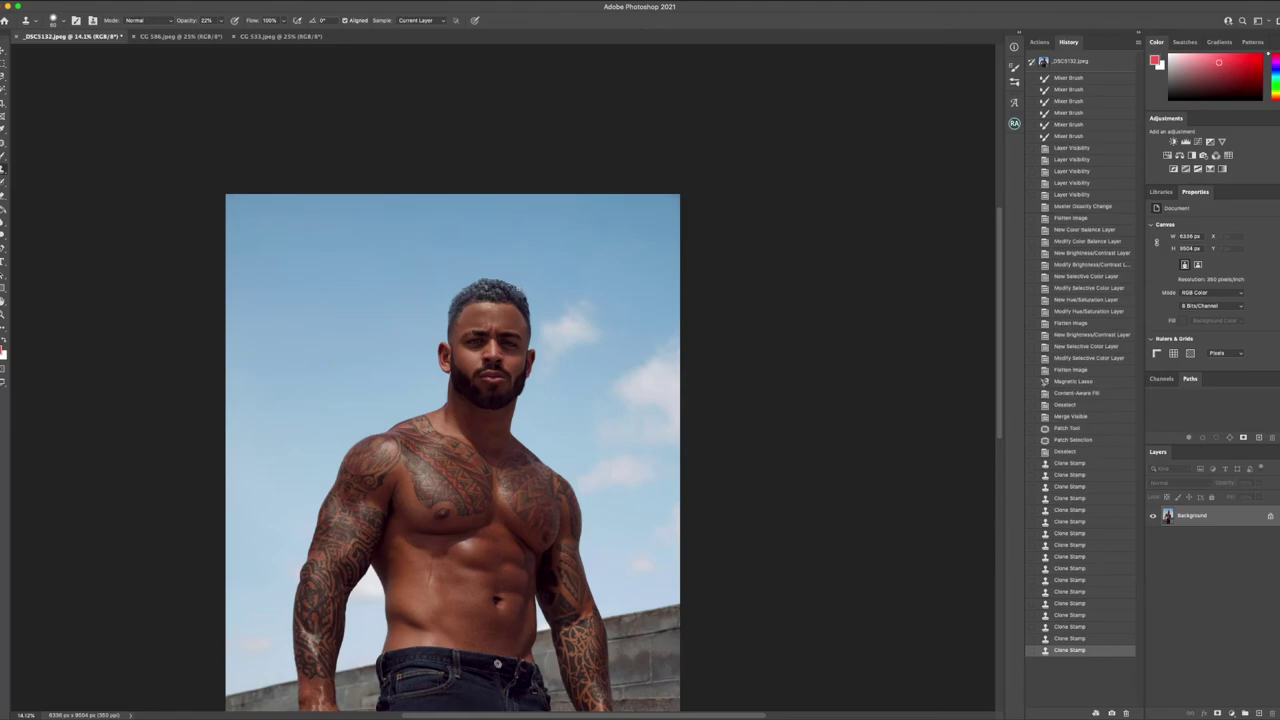
pyautogui.click(514, 288)
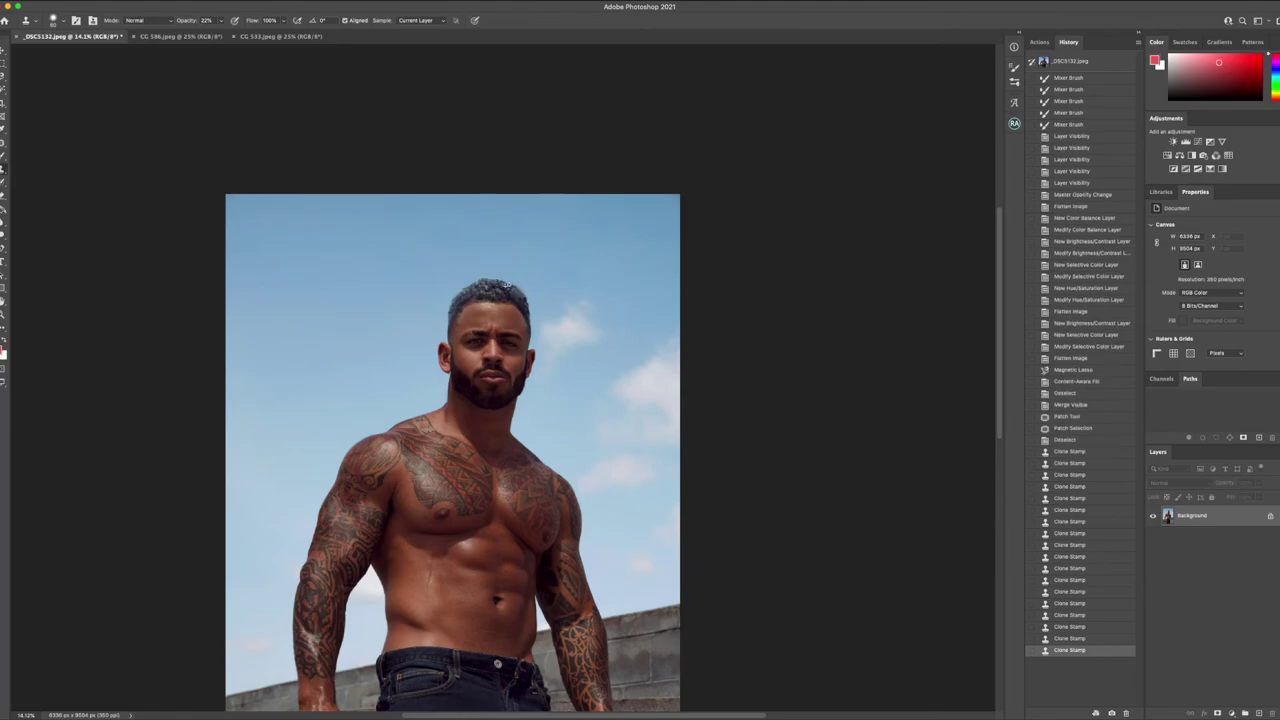
pyautogui.click(508, 285)
pyautogui.click(505, 284)
pyautogui.click(502, 284)
pyautogui.click(500, 283)
pyautogui.click(497, 282)
pyautogui.click(495, 282)
# Fit the image on screen and compare the original photo with the latest retouched state.
pyautogui.press('z')
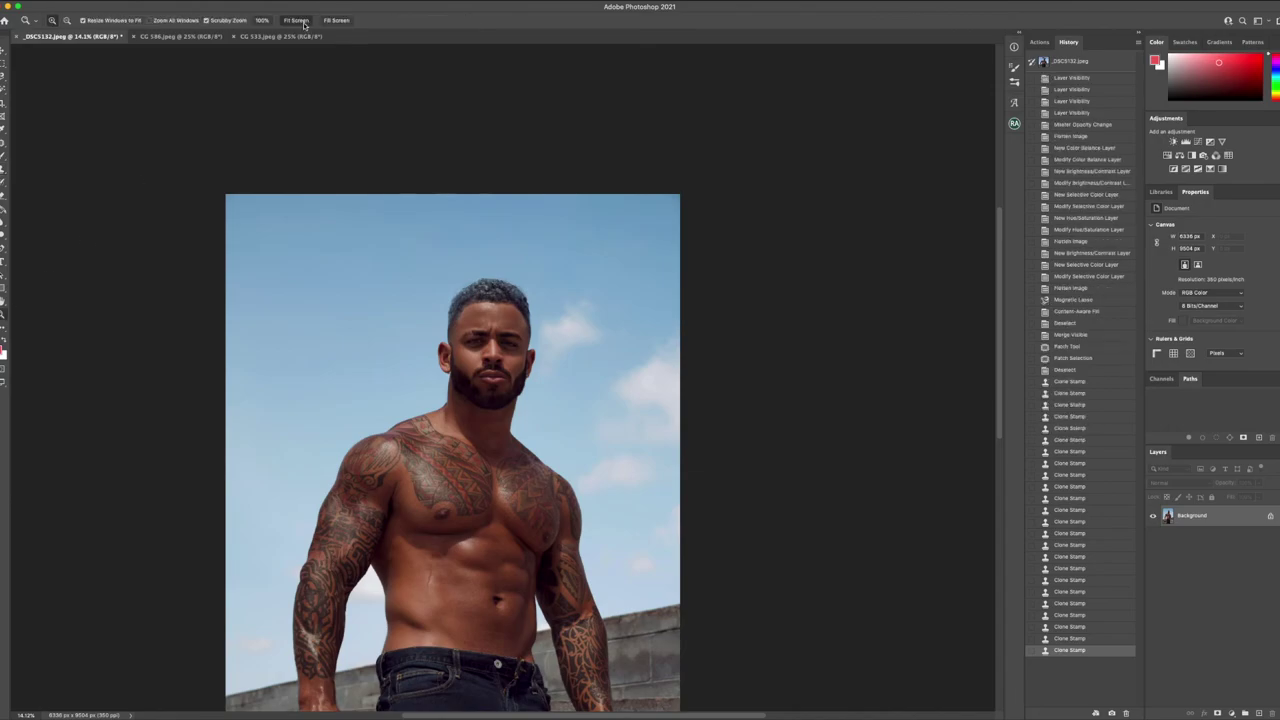
pyautogui.click(296, 20)
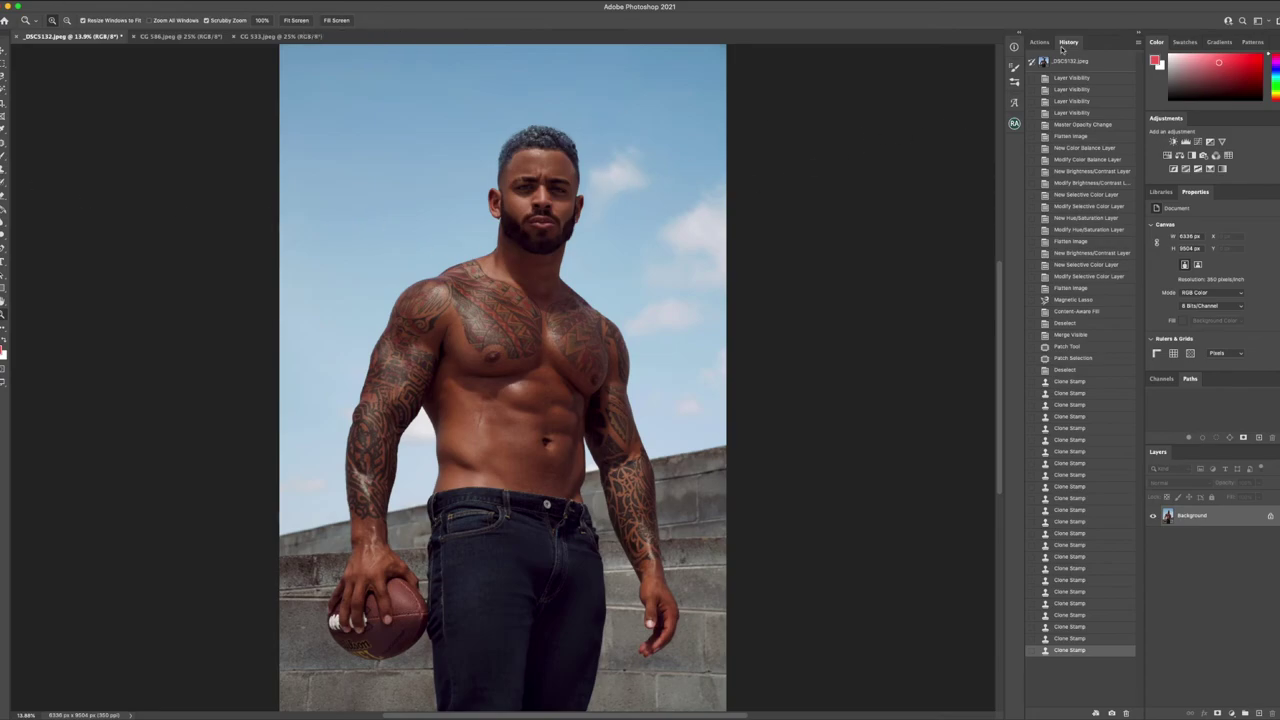
pyautogui.click(1086, 66)
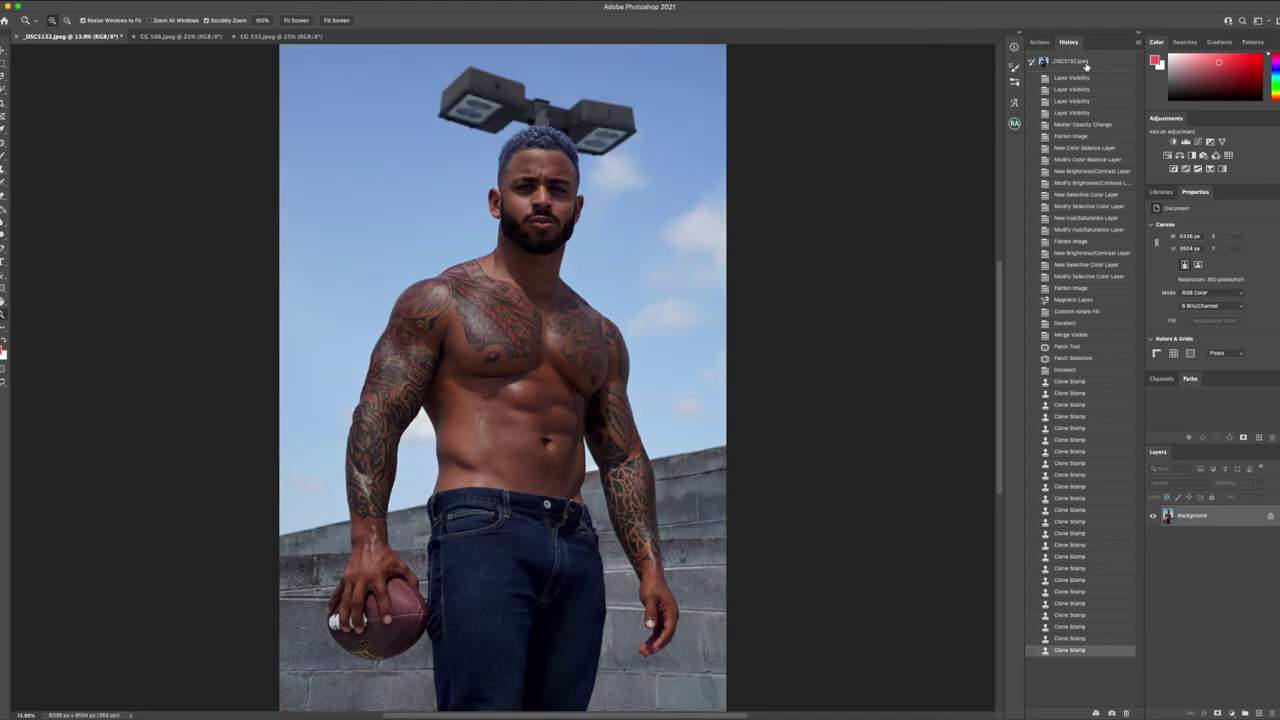
pyautogui.click(1087, 652)
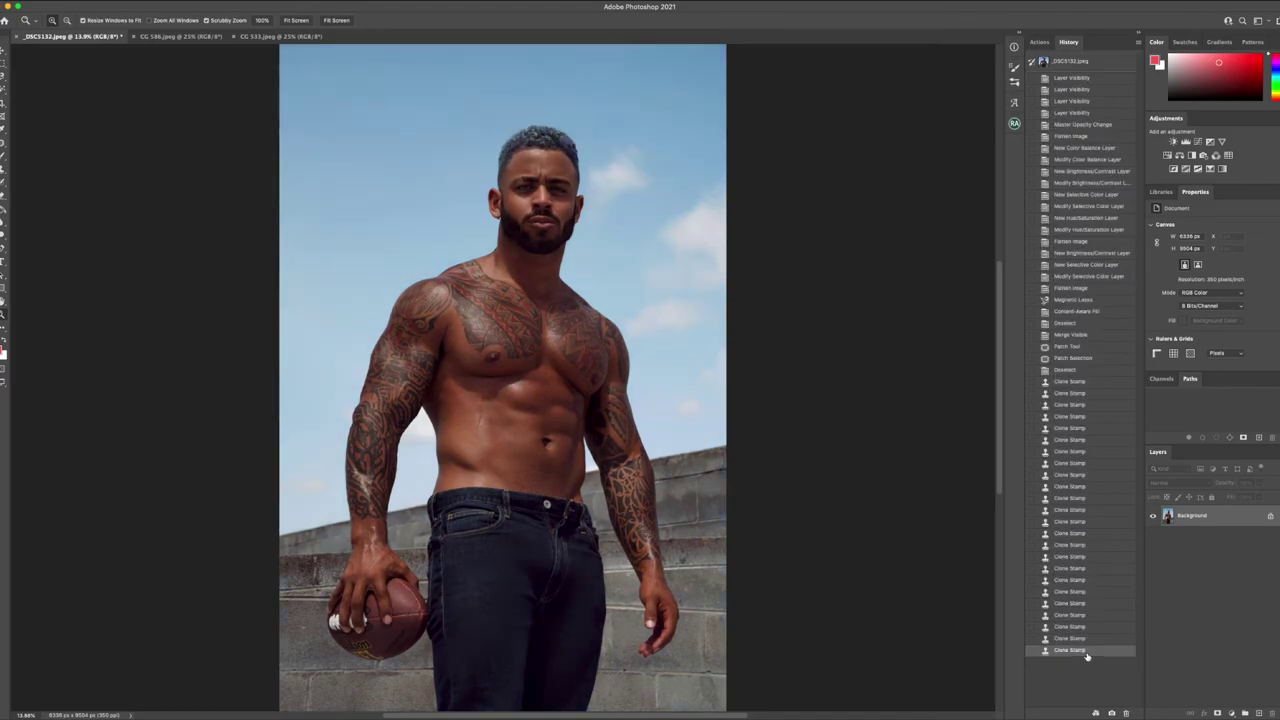
# Open the photo in the Liquify filter and enlarge the warp brush to size 1000.
pyautogui.moveTo(491, 268); pyautogui.dragTo(556, 285)
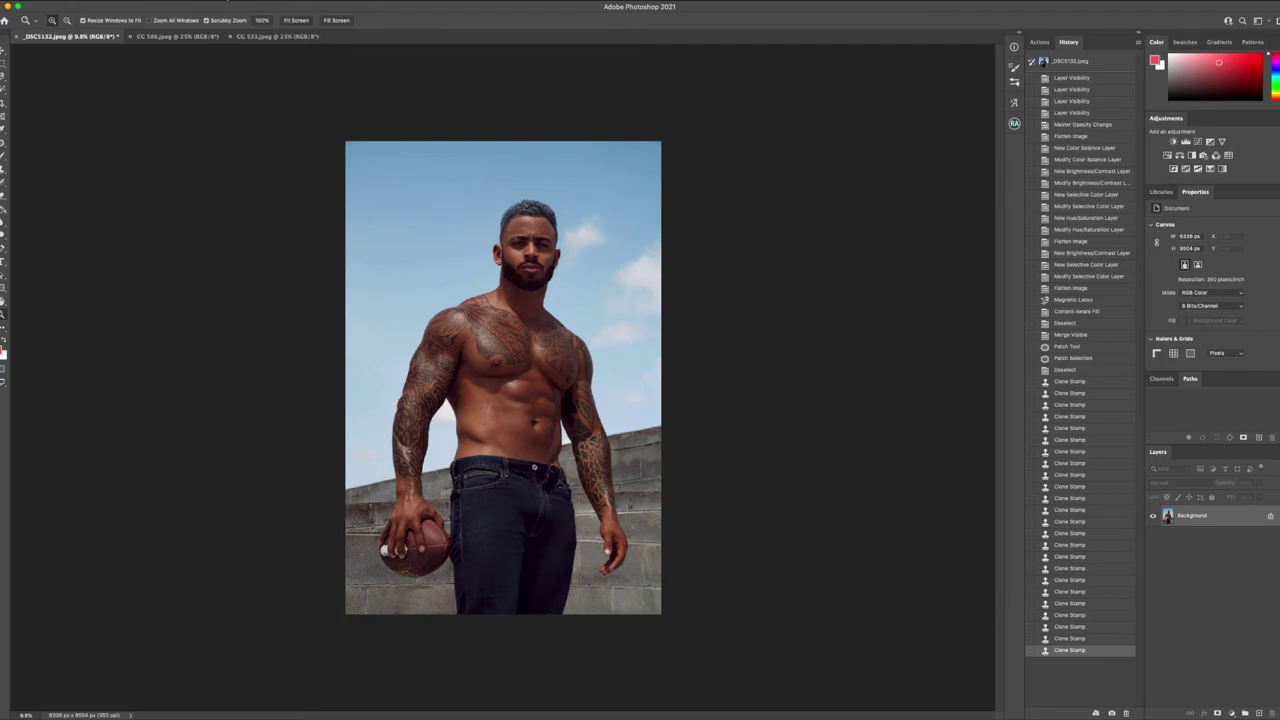
pyautogui.click(232, 1)
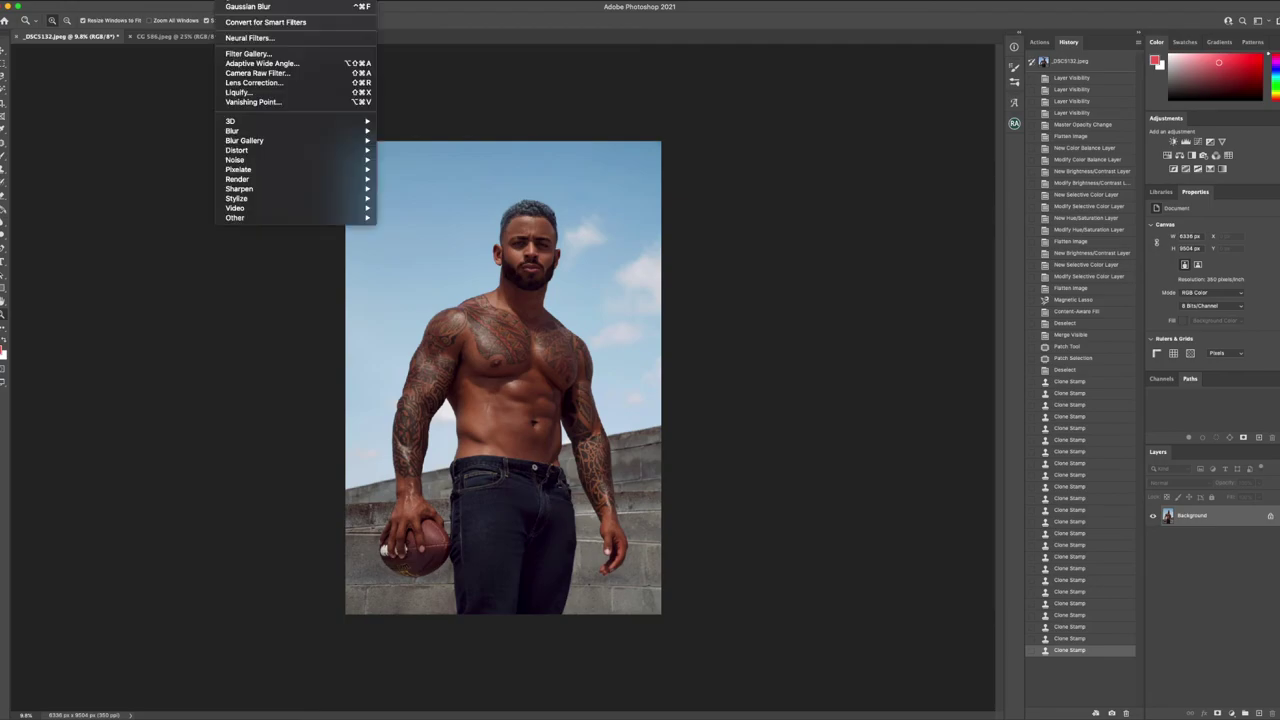
pyautogui.click(255, 94)
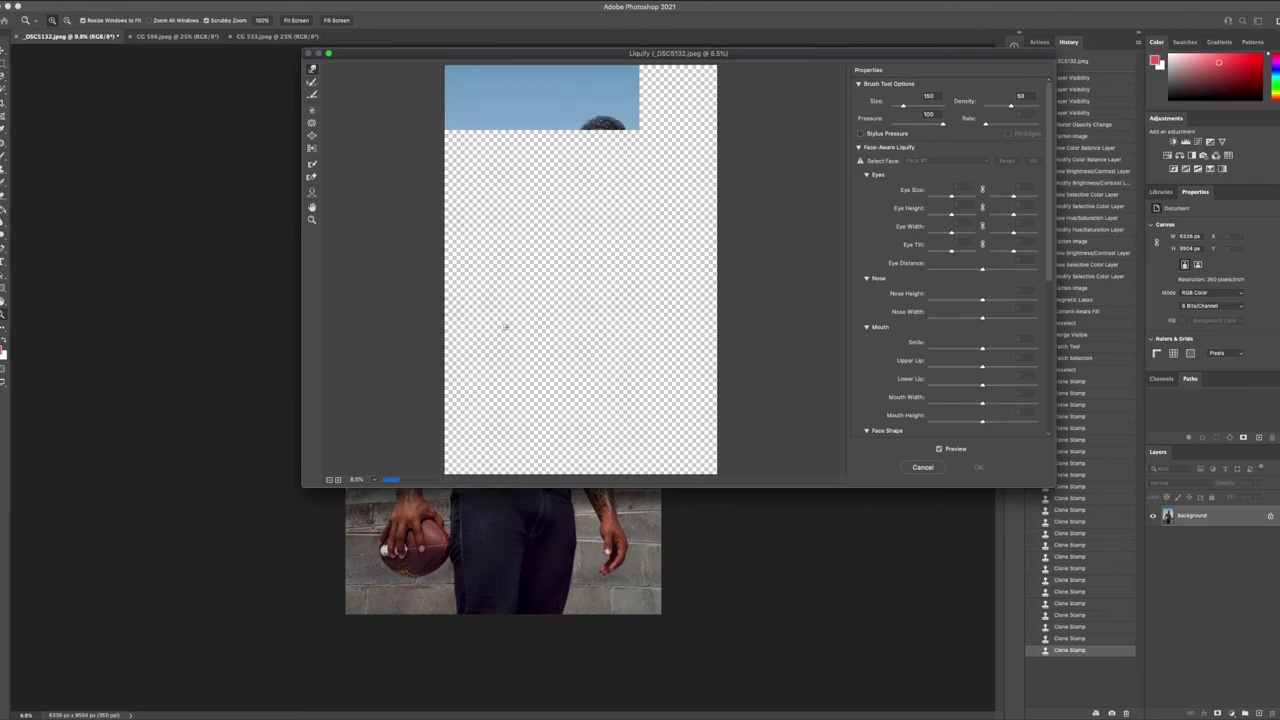
pyautogui.press(']')
pyautogui.press(']')
pyautogui.press(']')
pyautogui.press(']')
pyautogui.press(']')
pyautogui.press(']')
pyautogui.press(']')
pyautogui.press(']')
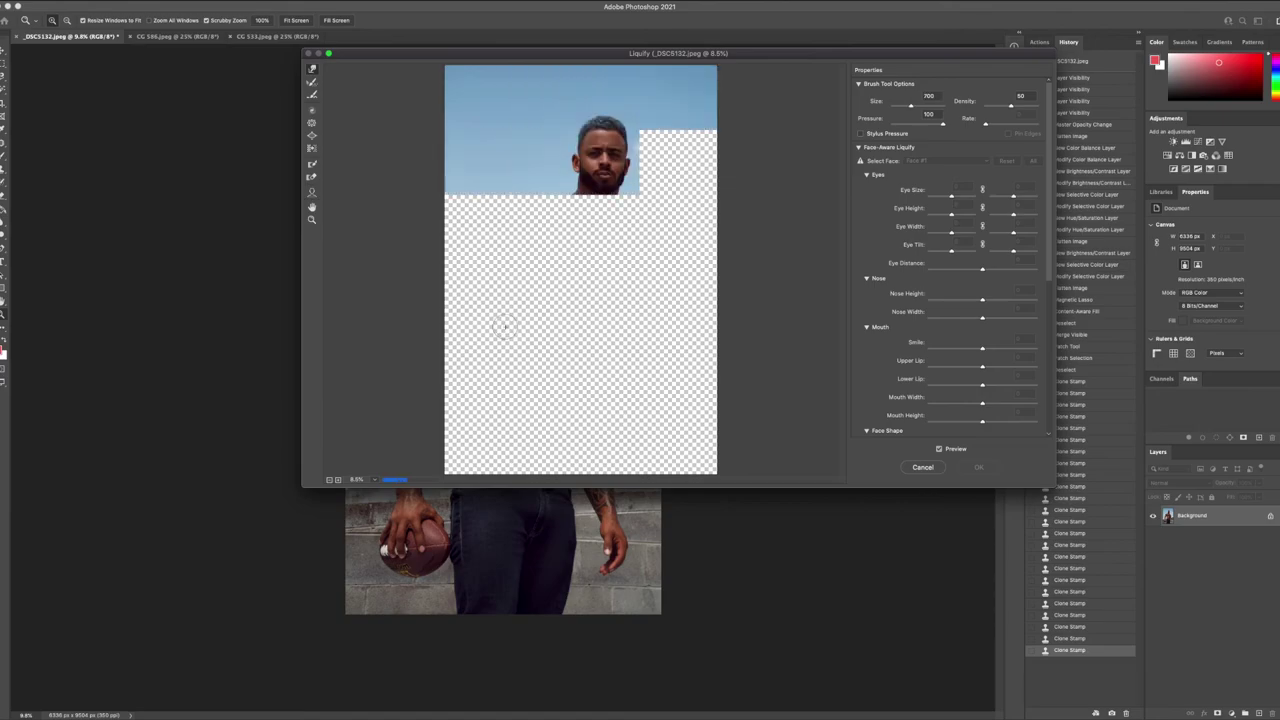
pyautogui.click(338, 480)
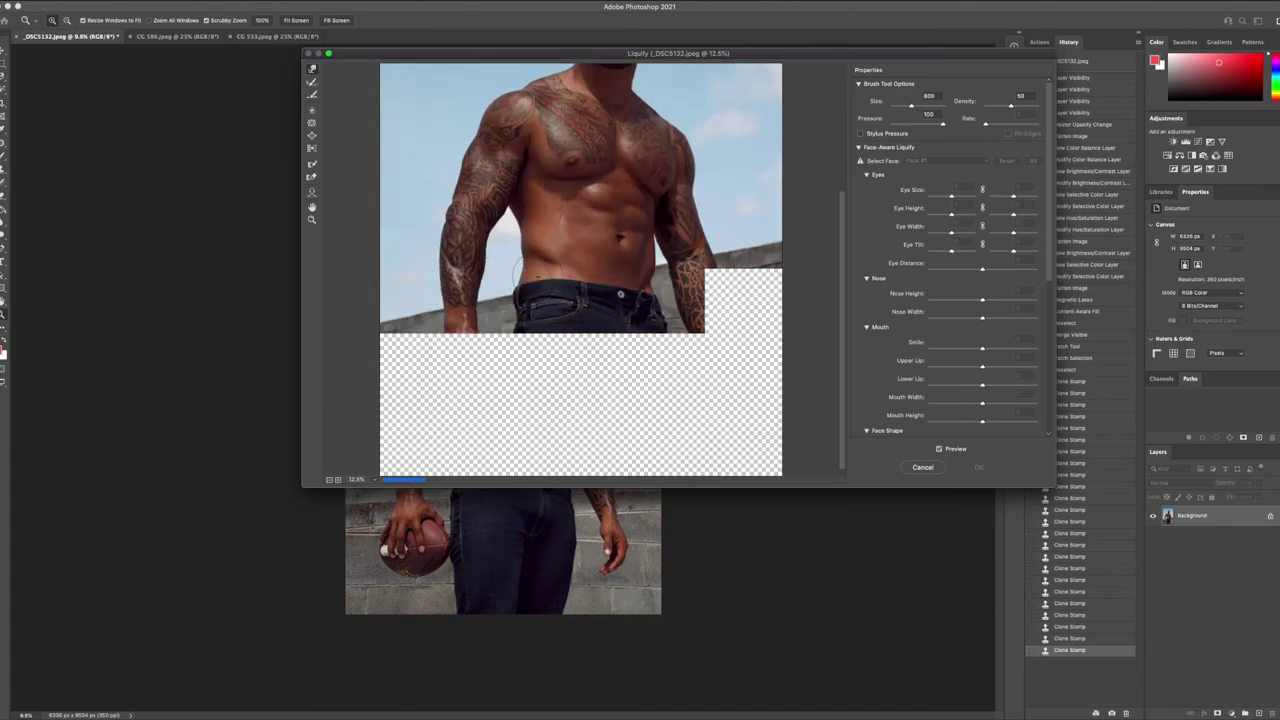
pyautogui.press(']')
pyautogui.press(']')
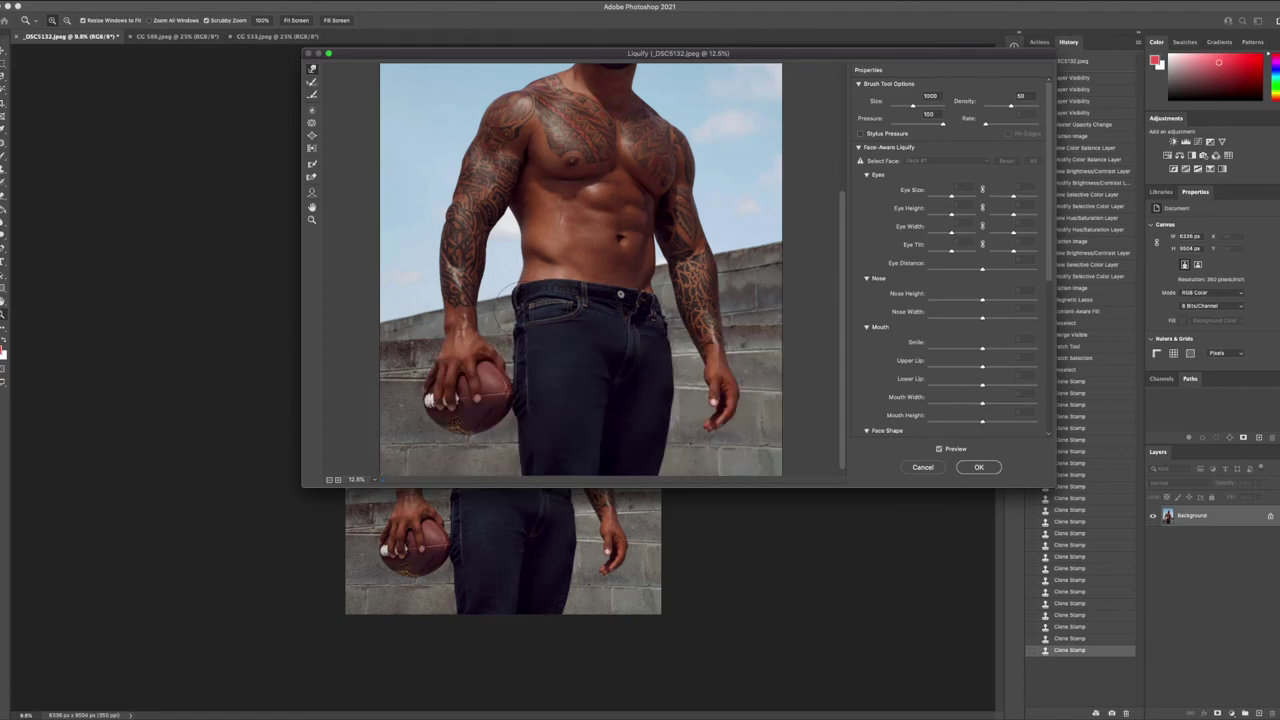
# Refine the man's body contours in Liquify with the warp brush reduced to 800 and smaller, and apply the filter.
pyautogui.press(']')
pyautogui.press('[')
pyautogui.press('[')
pyautogui.press('[')
pyautogui.press('[')
pyautogui.scroll(5, 444, 186)
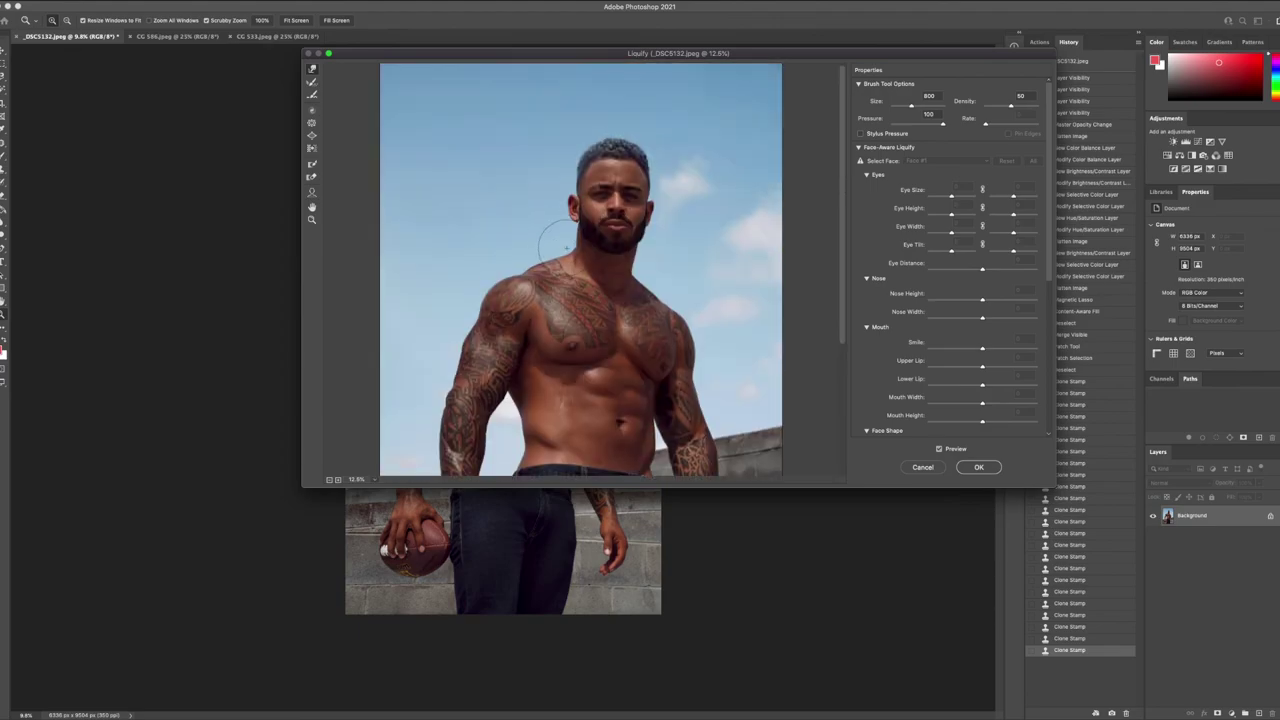
pyautogui.press('[')
pyautogui.press('[')
pyautogui.press('[')
pyautogui.click(968, 467)
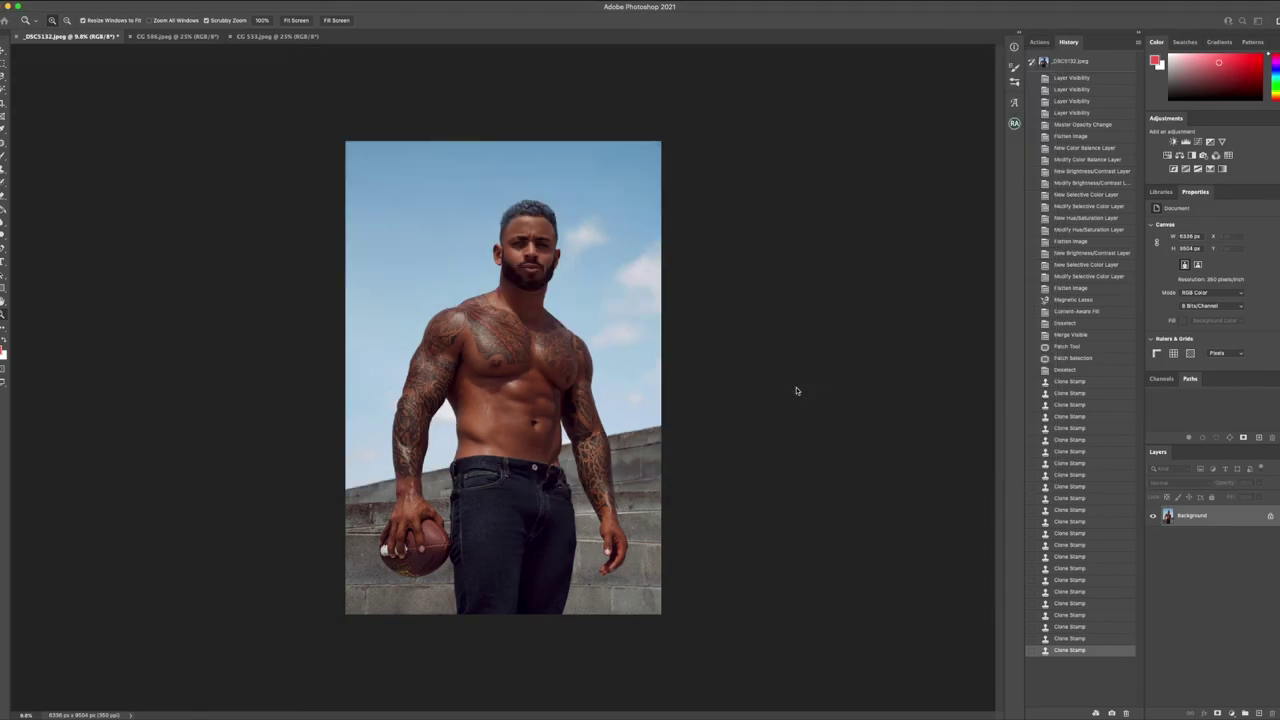
# Compare the original photo with the liquified version at full-image view and return to the Liquify state.
pyautogui.click(296, 20)
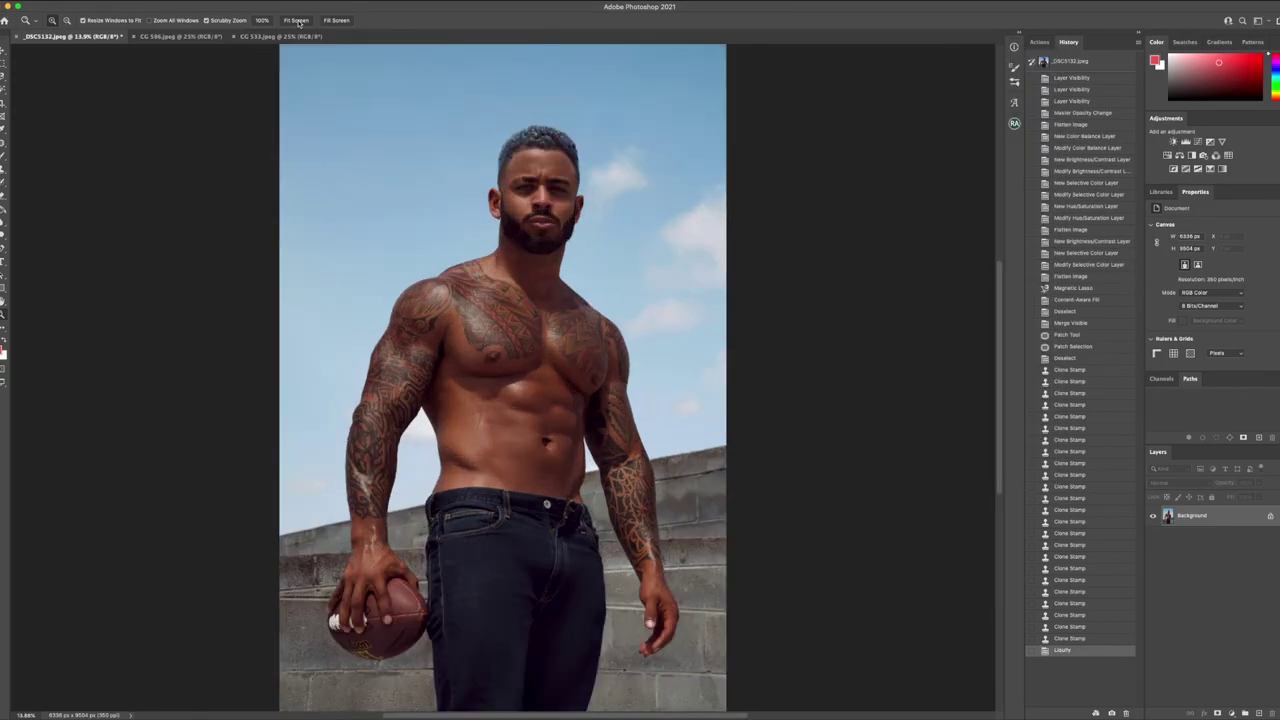
pyautogui.click(1096, 64)
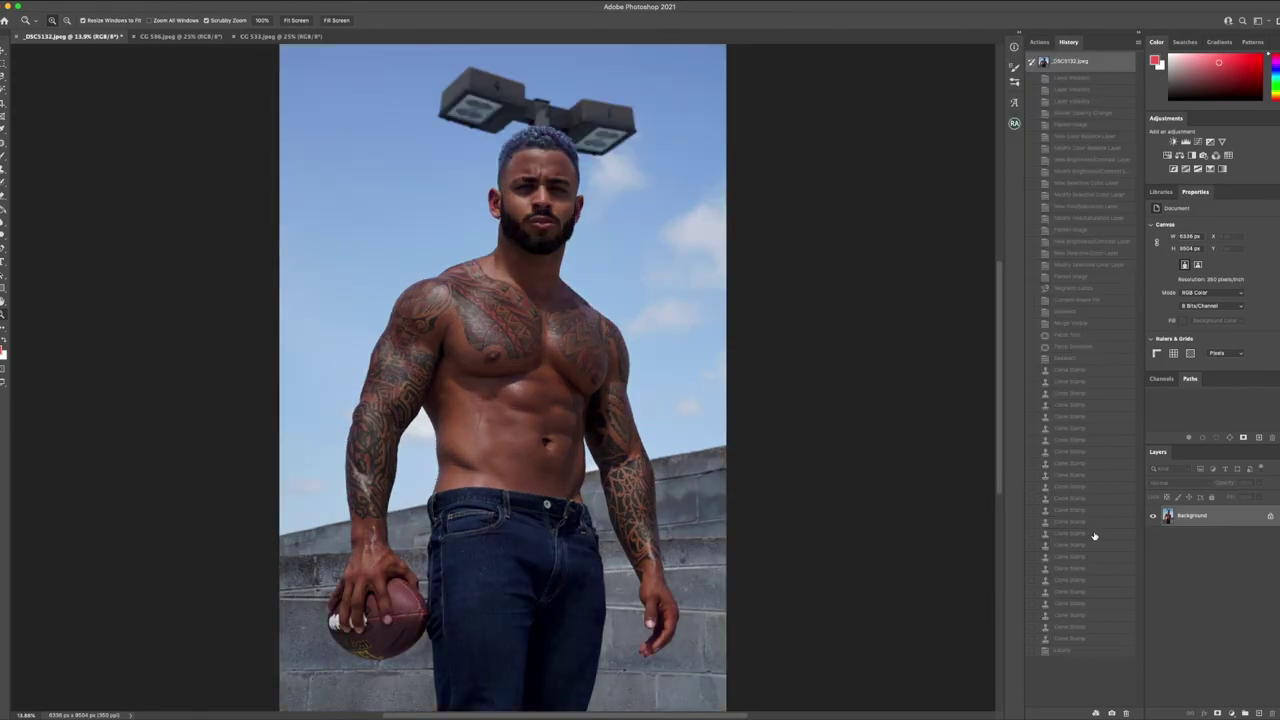
pyautogui.click(1079, 651)
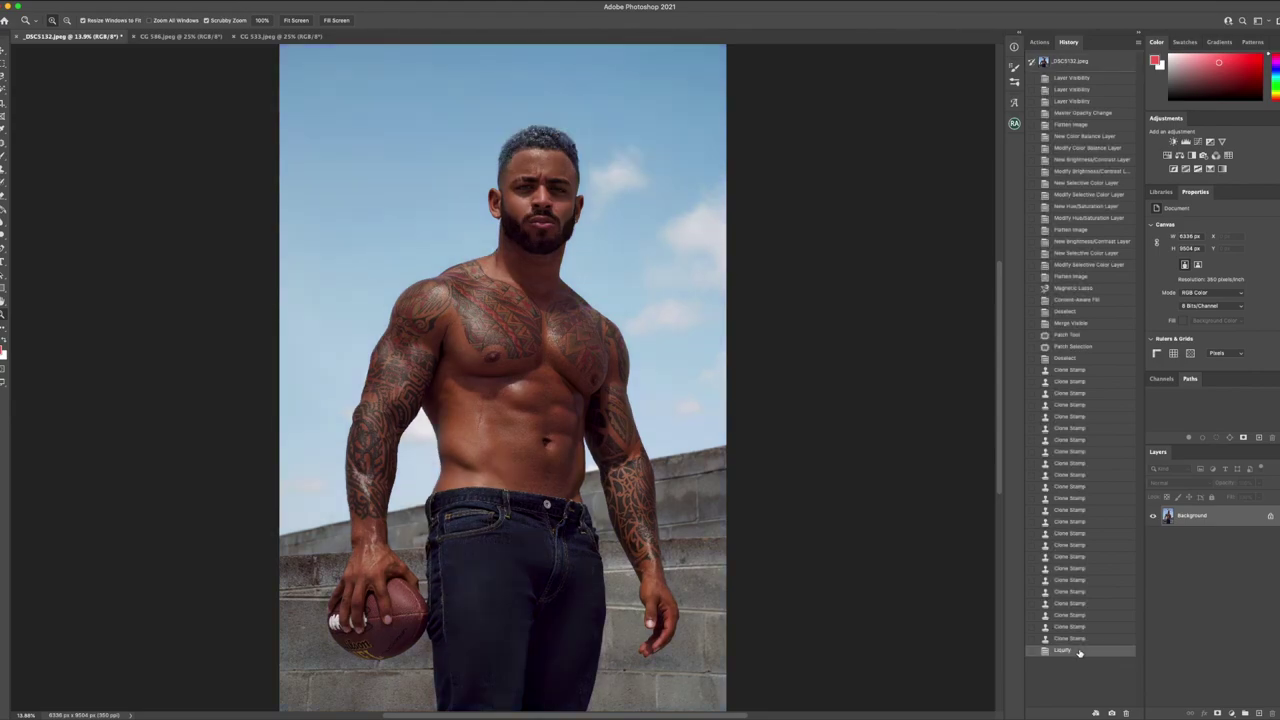